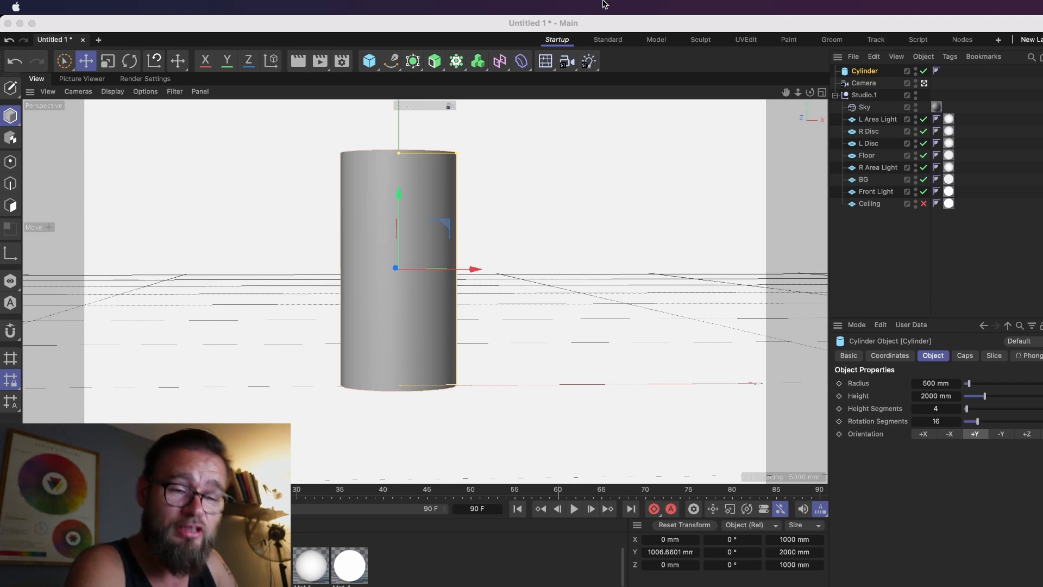
Switch to Photoshop and create a new document 3141 px wide and 2000 px high
mouse_move(616, 23)
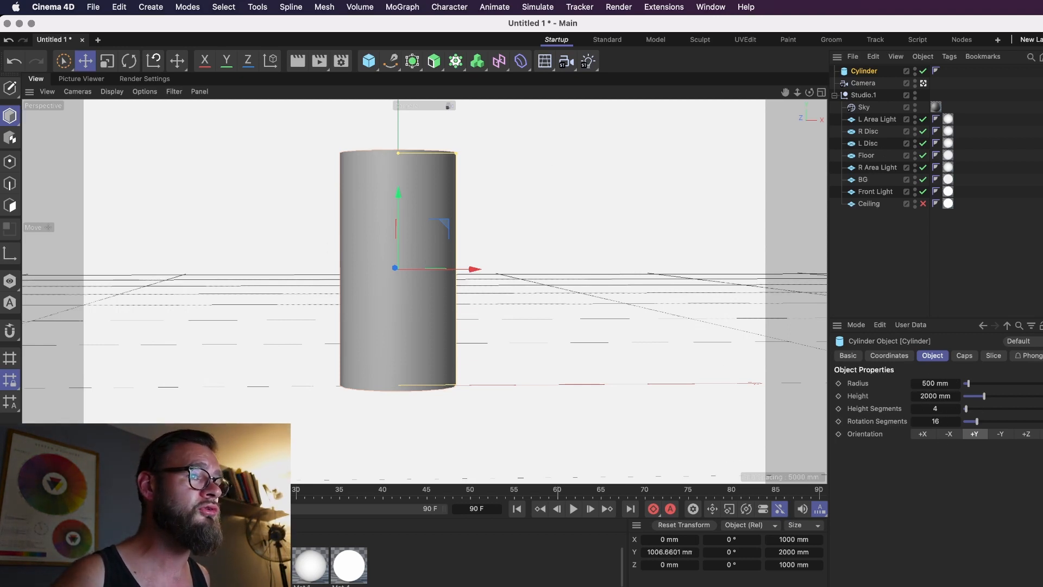
key(super+Tab)
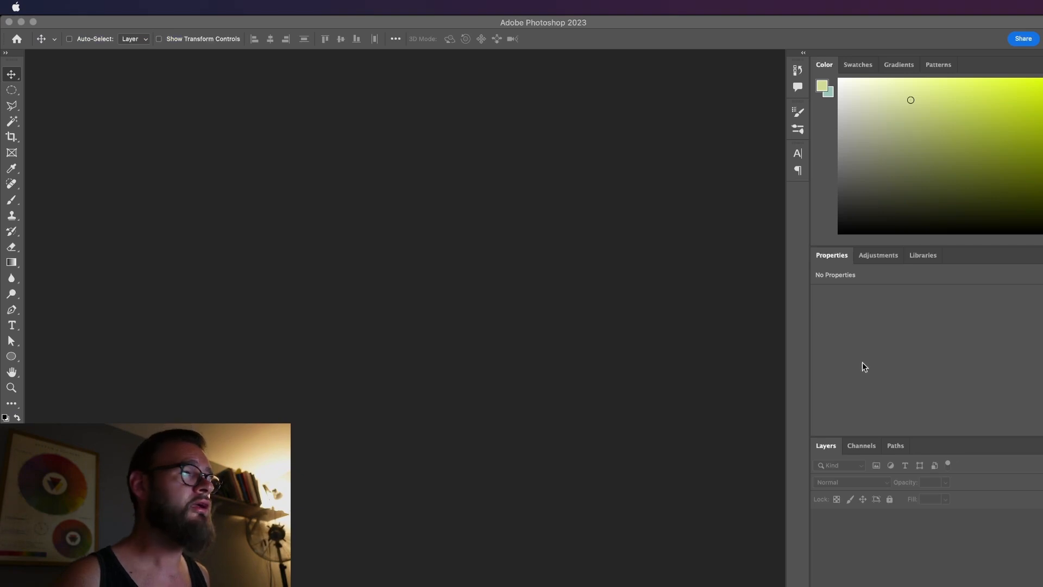
click(93, 7)
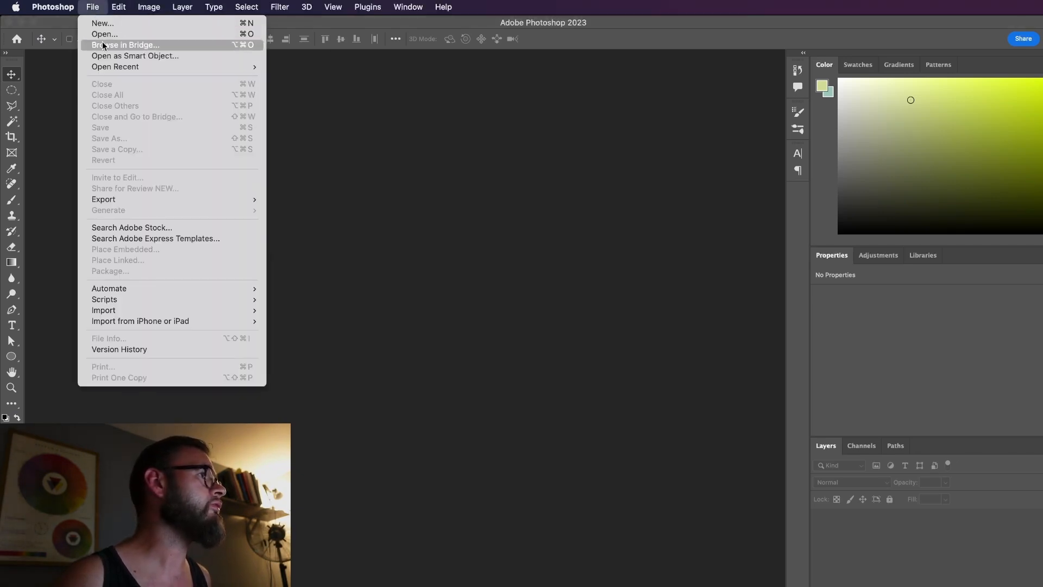
click(102, 23)
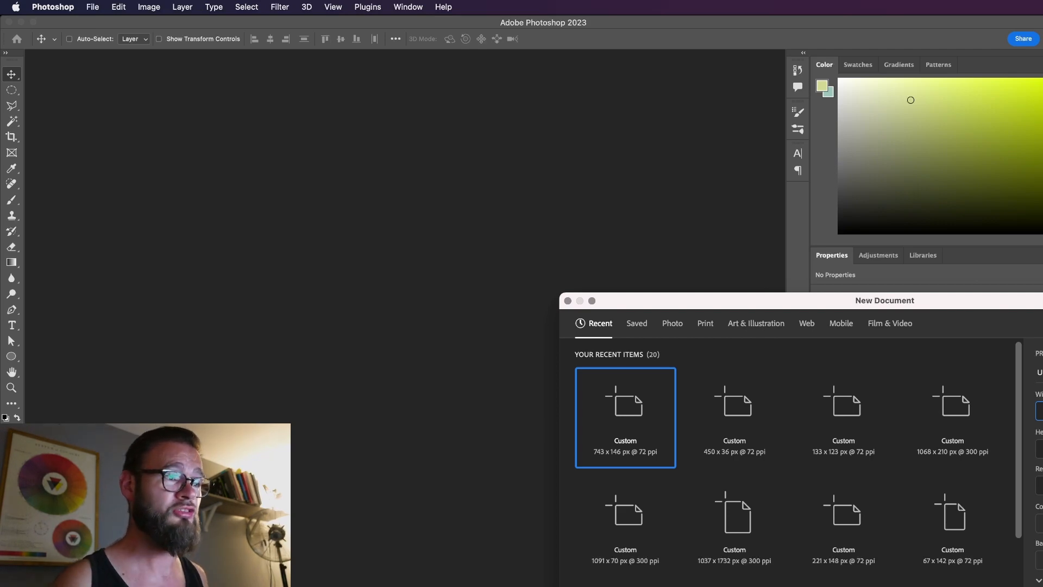
drag(987, 305, 718, 119)
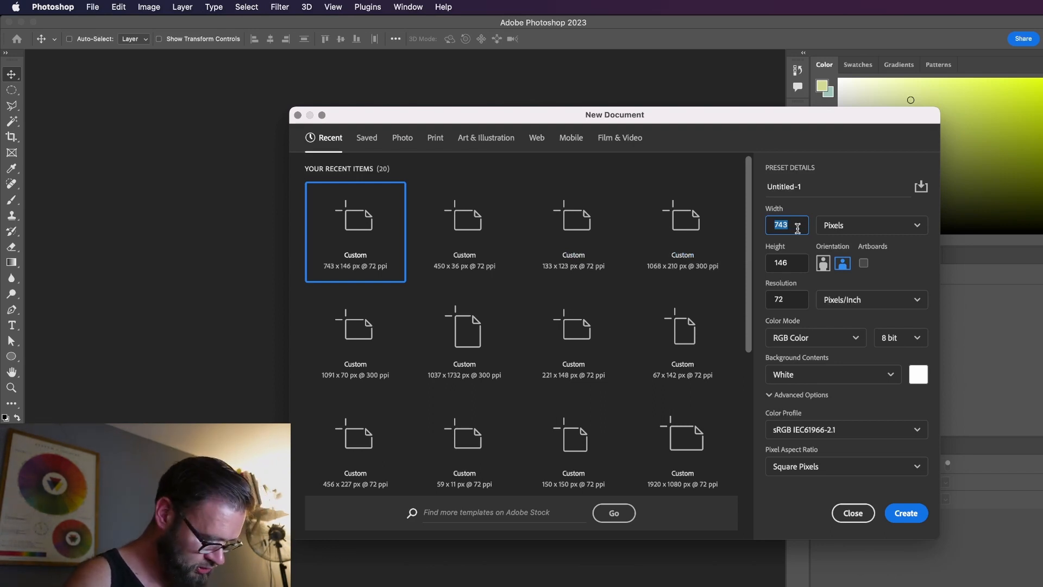
text(3141)
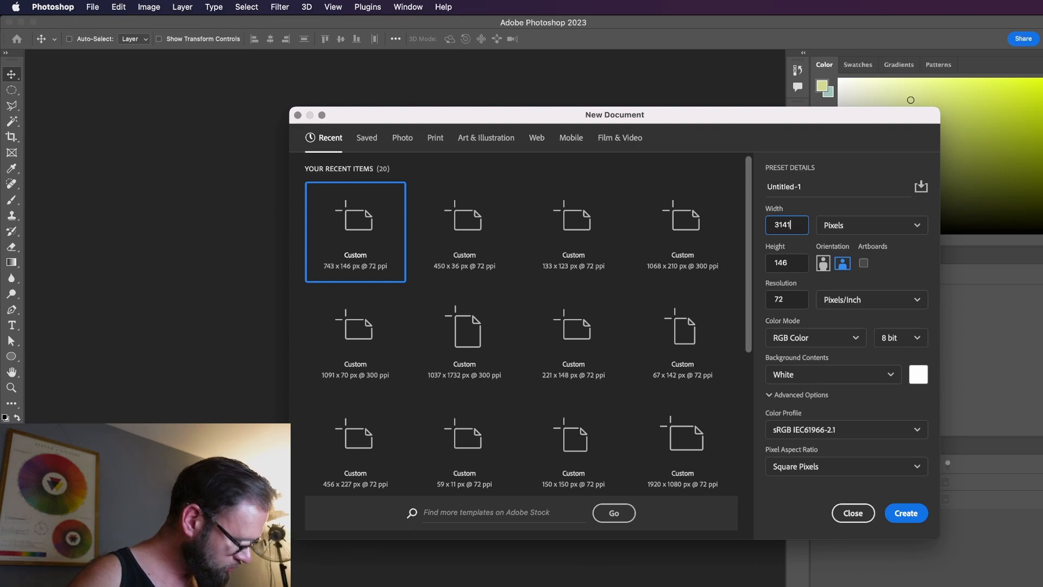
key(Tab)
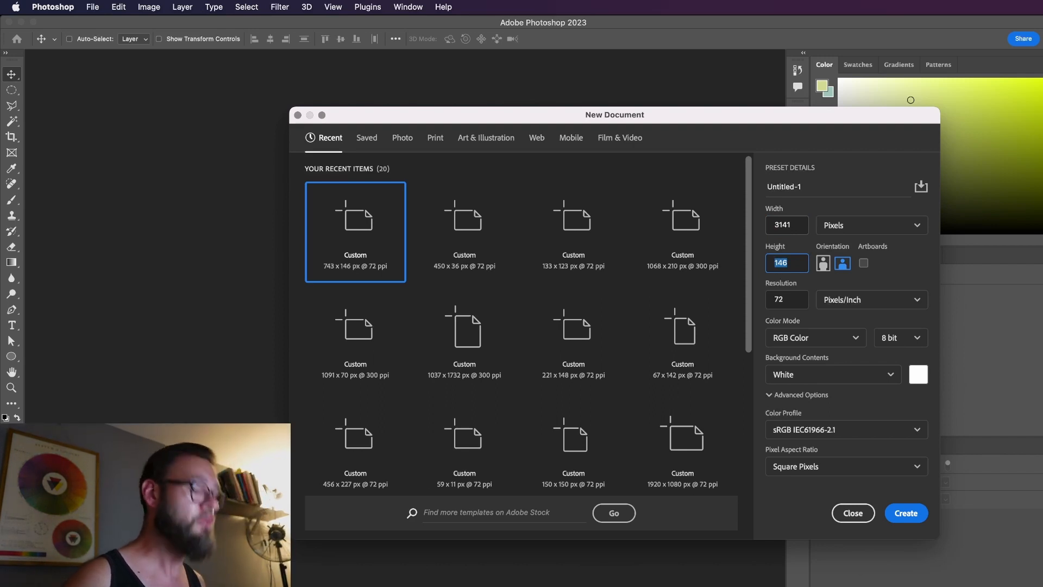
text(2000)
key(Return)
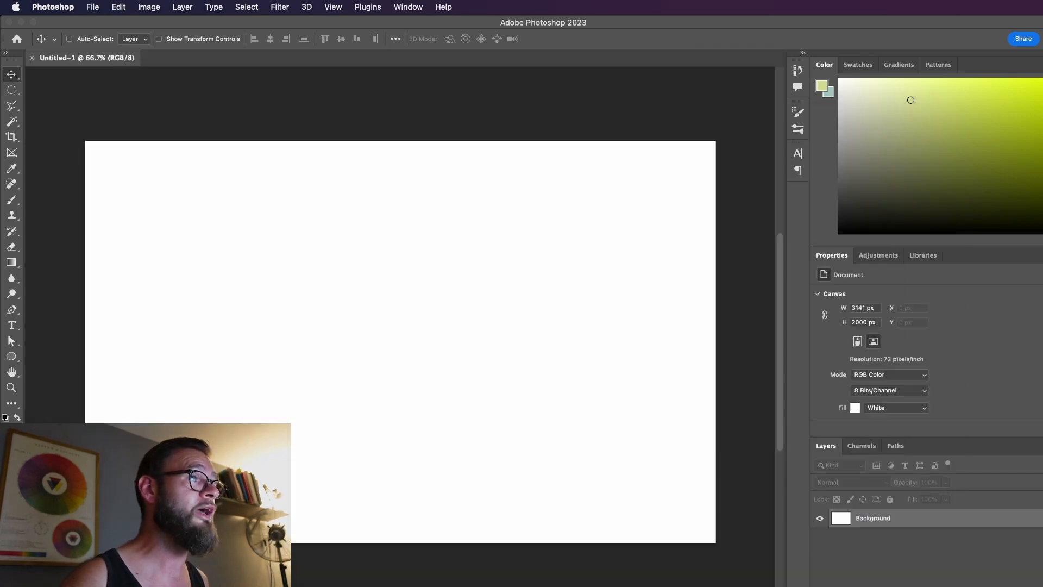
Switch to Illustrator and bring the blank document's artboard into view
key(super)
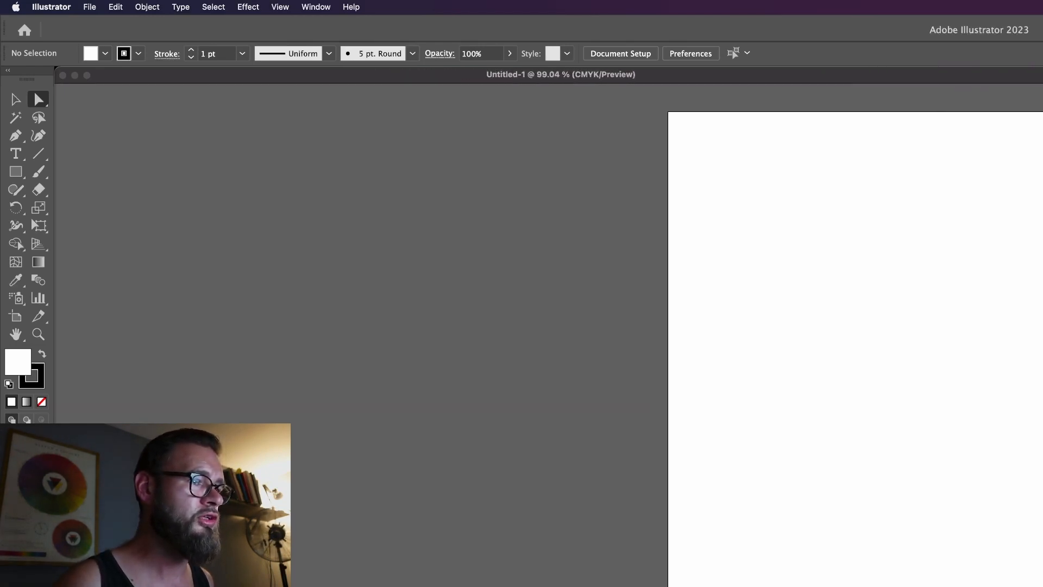
drag(845, 363, 536, 335)
key(super+minus)
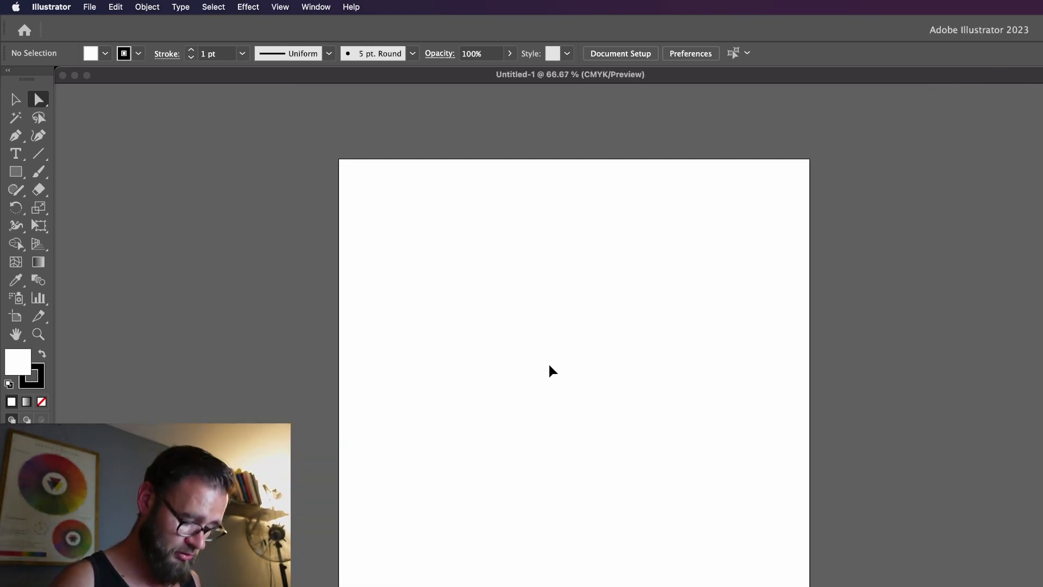
key(shift+o)
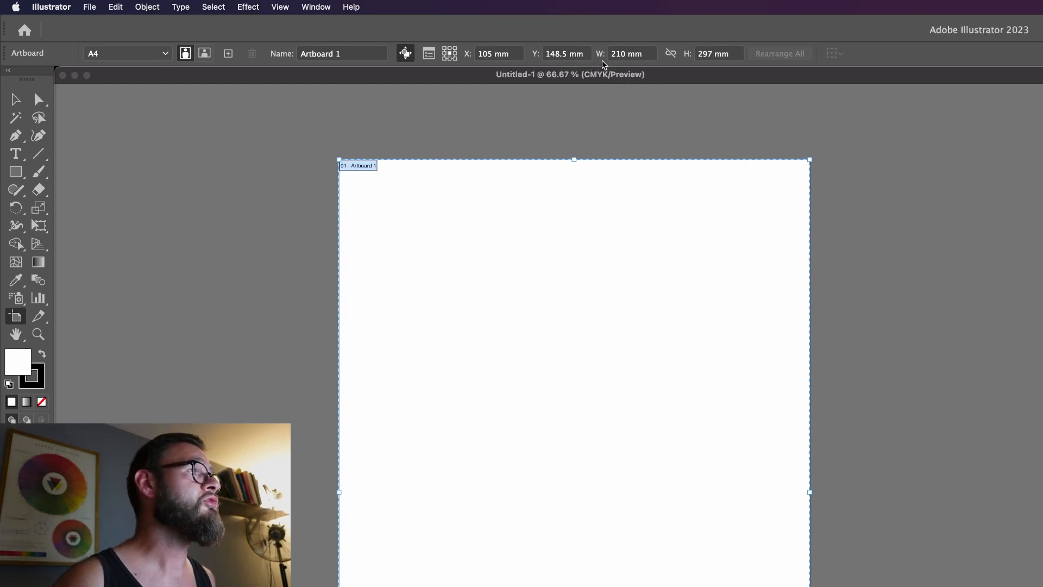
key(Escape)
key(super+k)
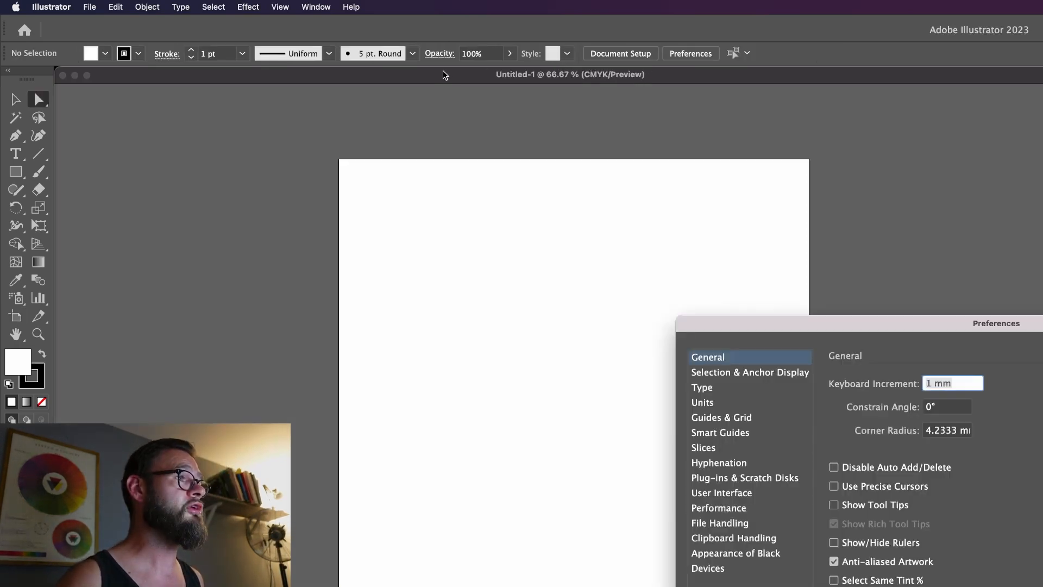
key(Escape)
Set the document units to Pixels in the document setup
key(alt+super+p)
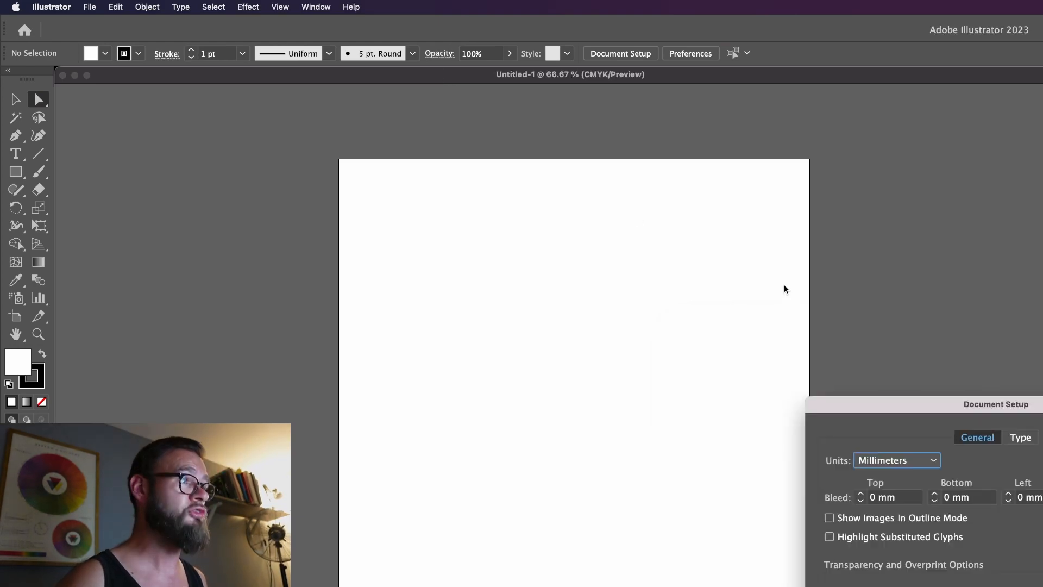
drag(897, 402, 504, 160)
key(Escape)
key(alt+super+p)
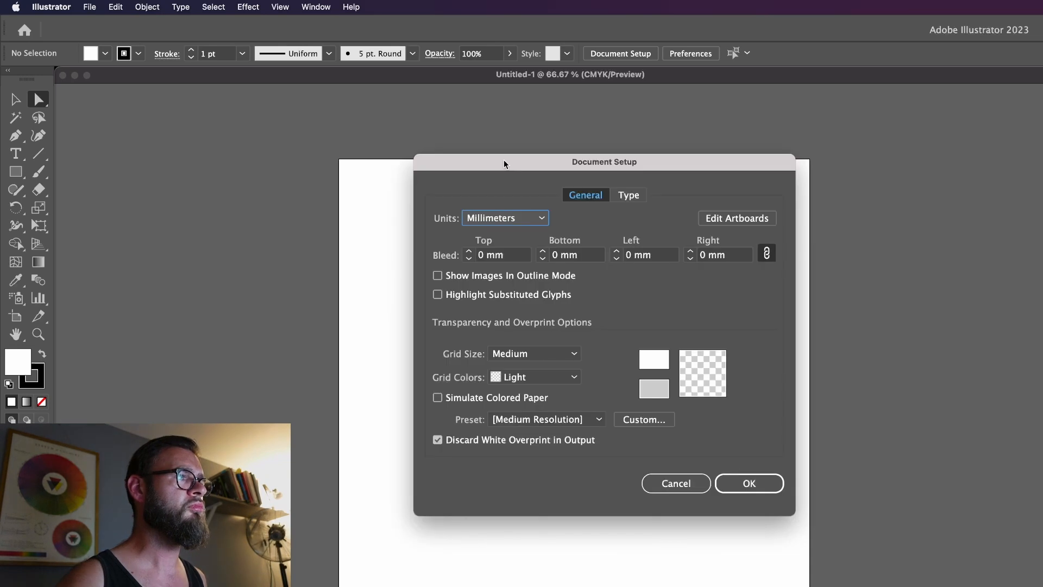
click(520, 219)
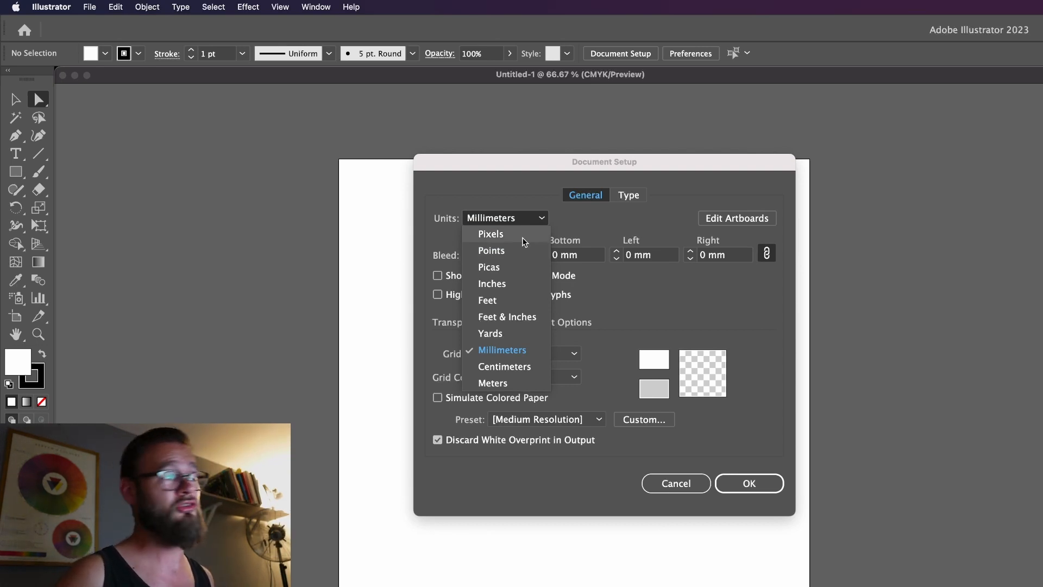
click(523, 235)
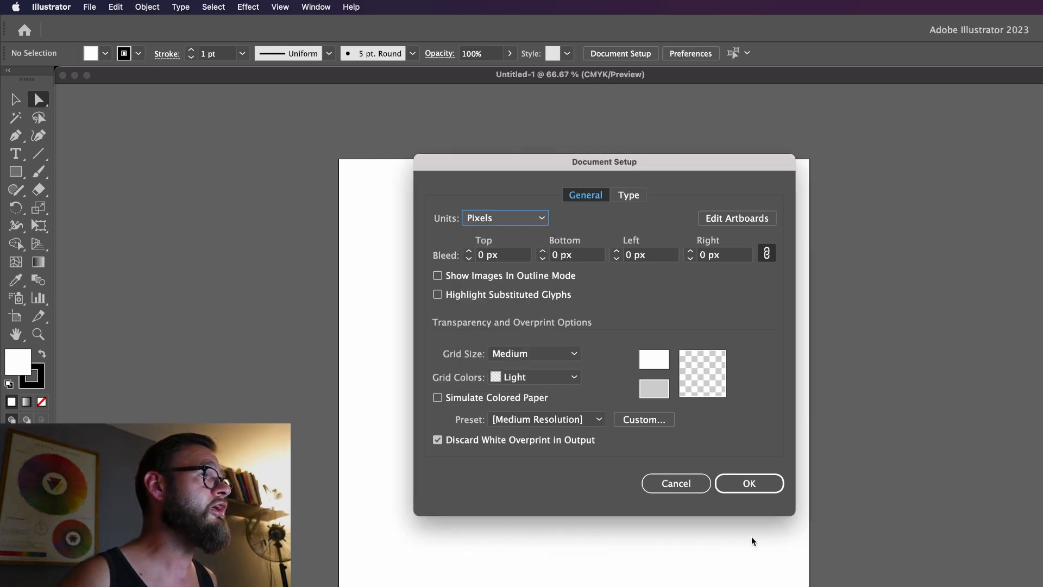
click(749, 483)
Resize the artboard to 3141 px wide and 2000 px high, and leave artboard editing
key(shift+o)
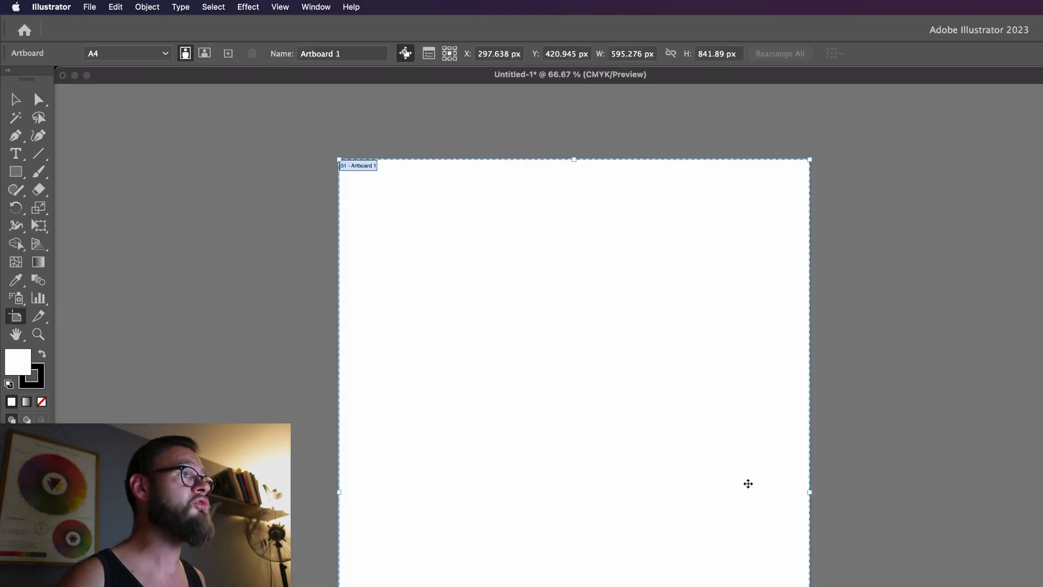
click(625, 55)
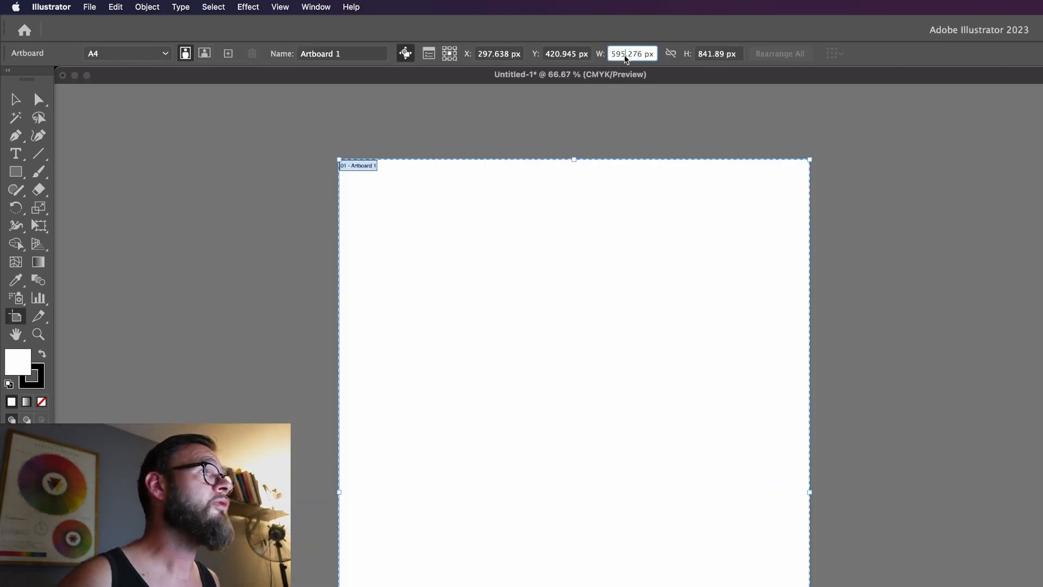
key(Tab)
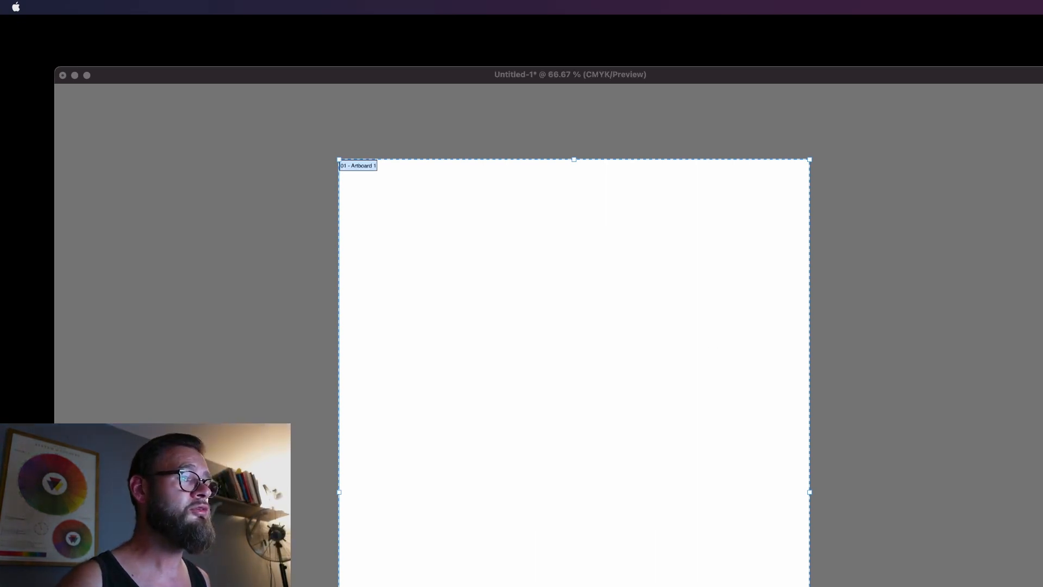
click(548, 239)
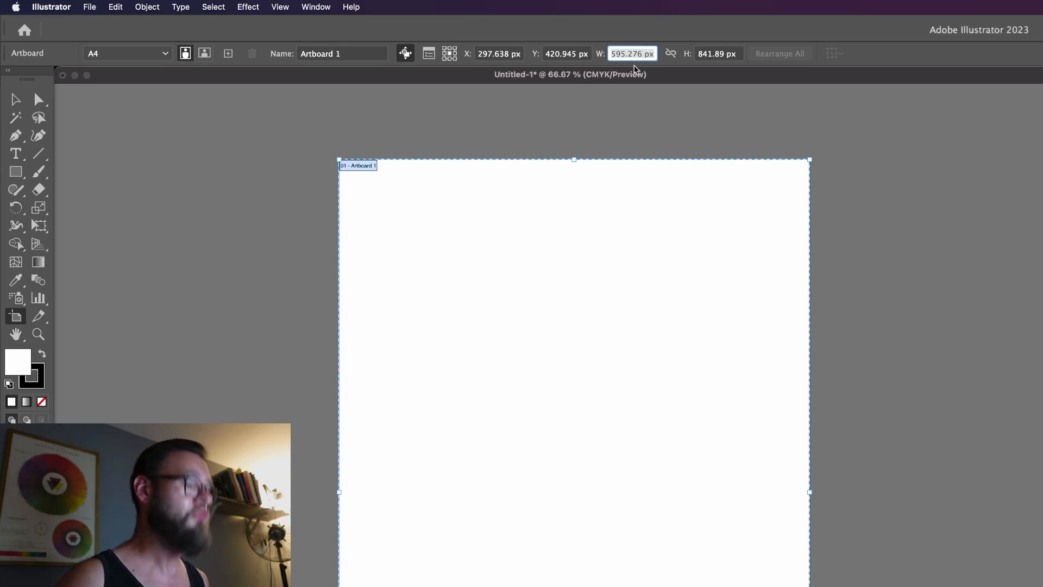
text(3141)
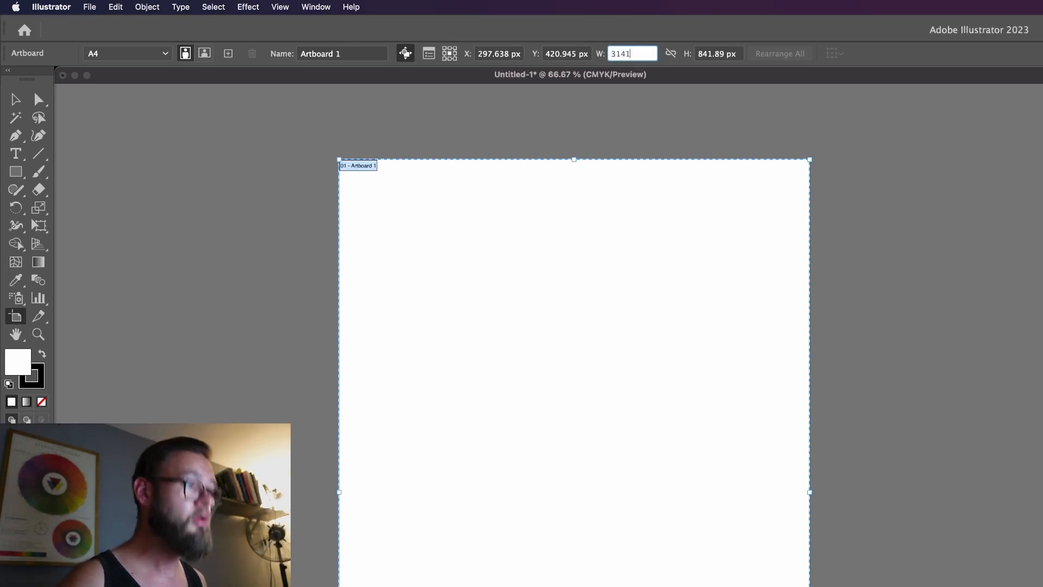
key(Tab)
text(2000)
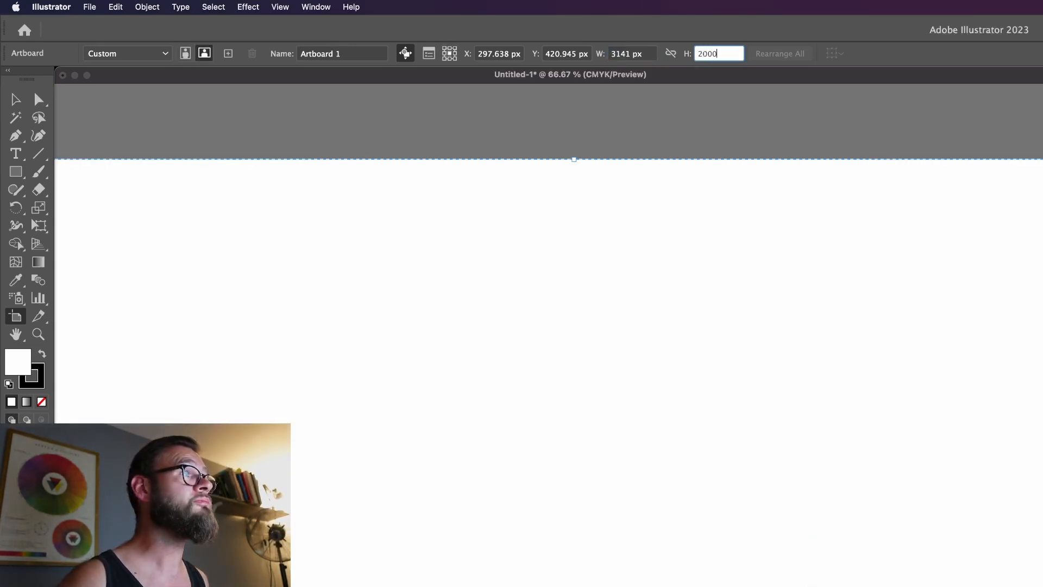
key(Return)
key(super+0)
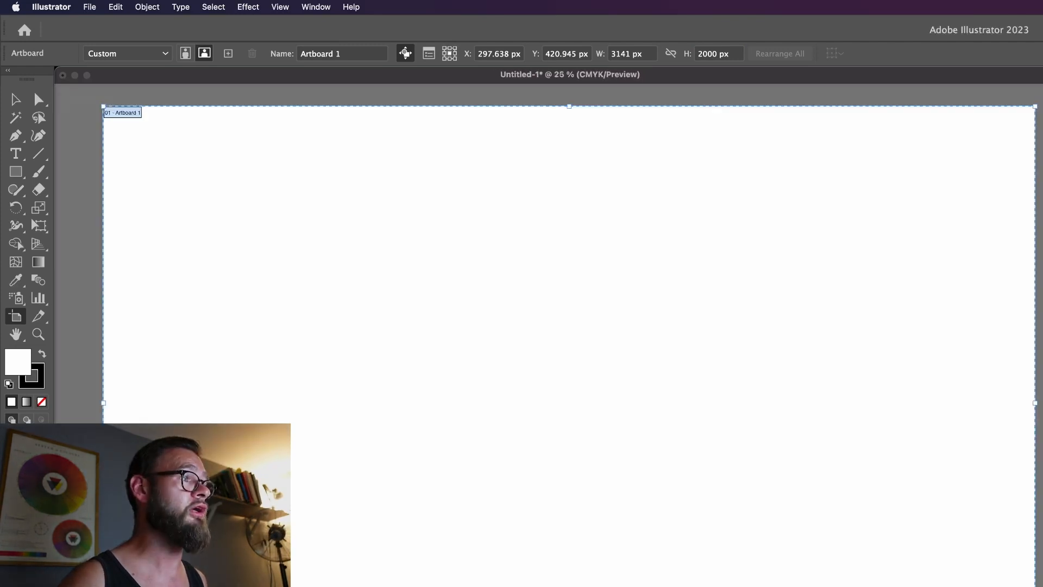
key(a)
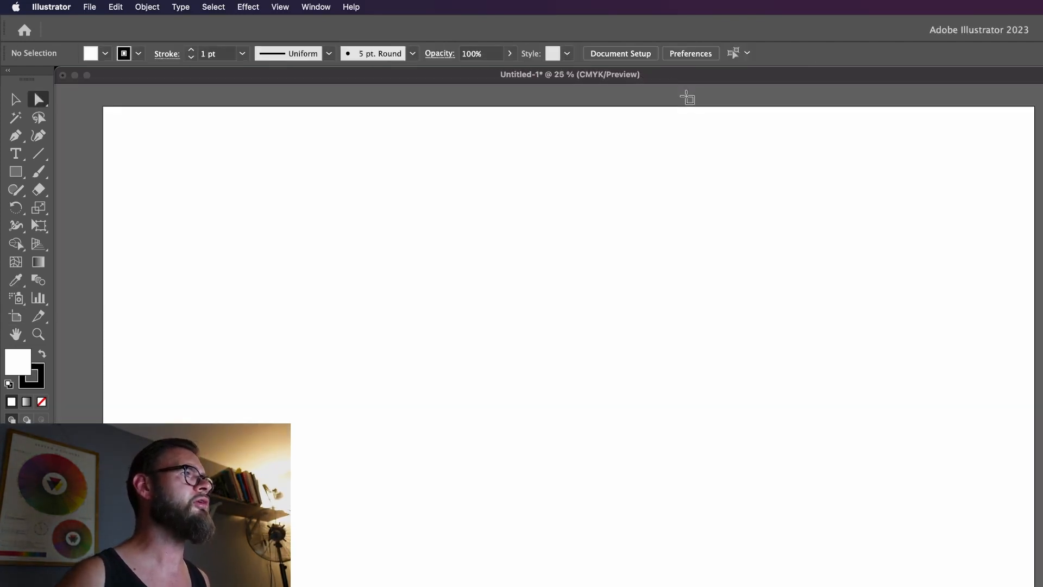
Draw a 3141 × 2000 px rectangle covering the whole artboard
key(super+minus)
key(z)
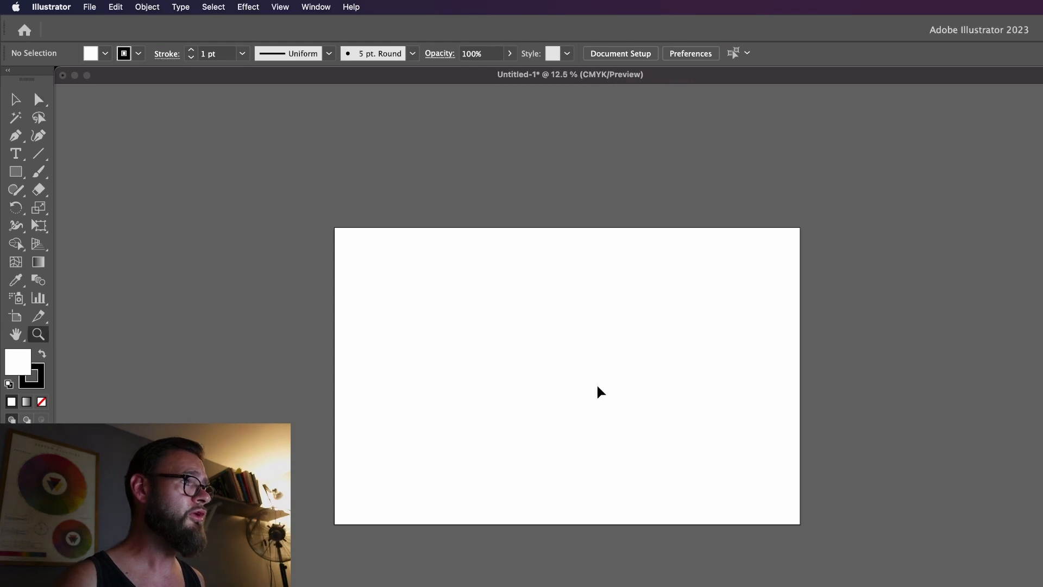
drag(595, 383, 643, 358)
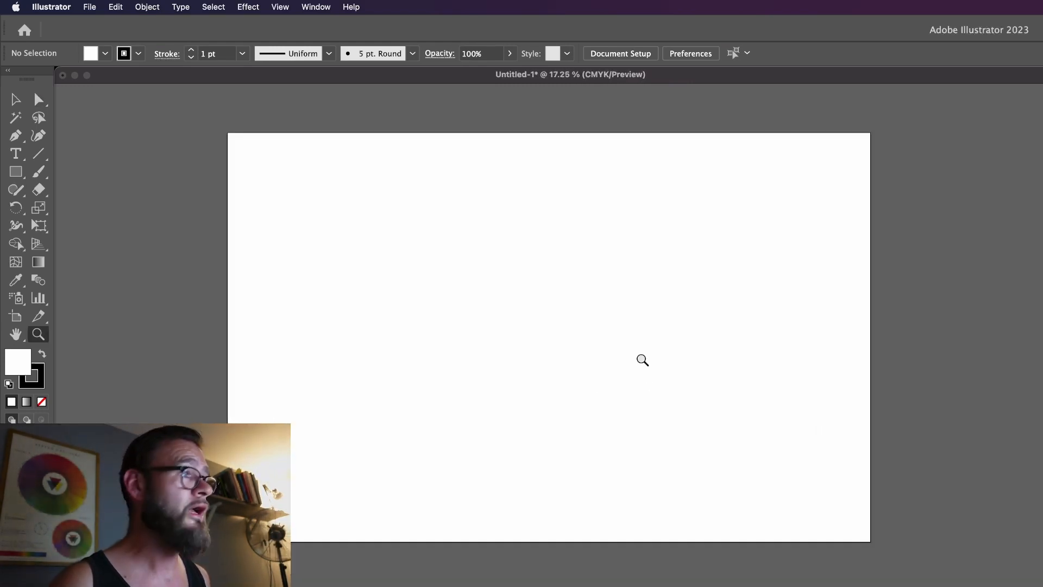
key(v)
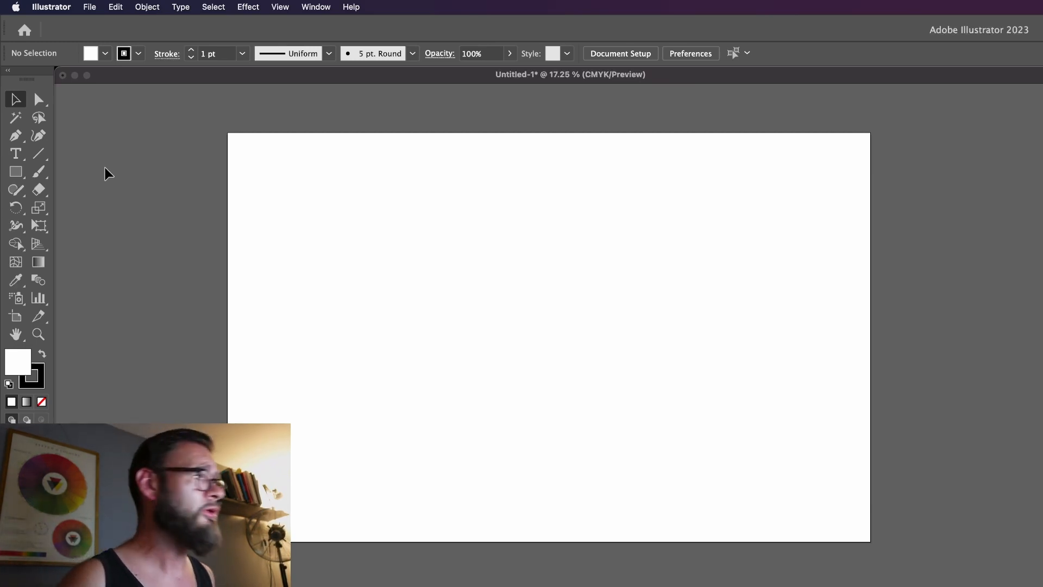
click(16, 153)
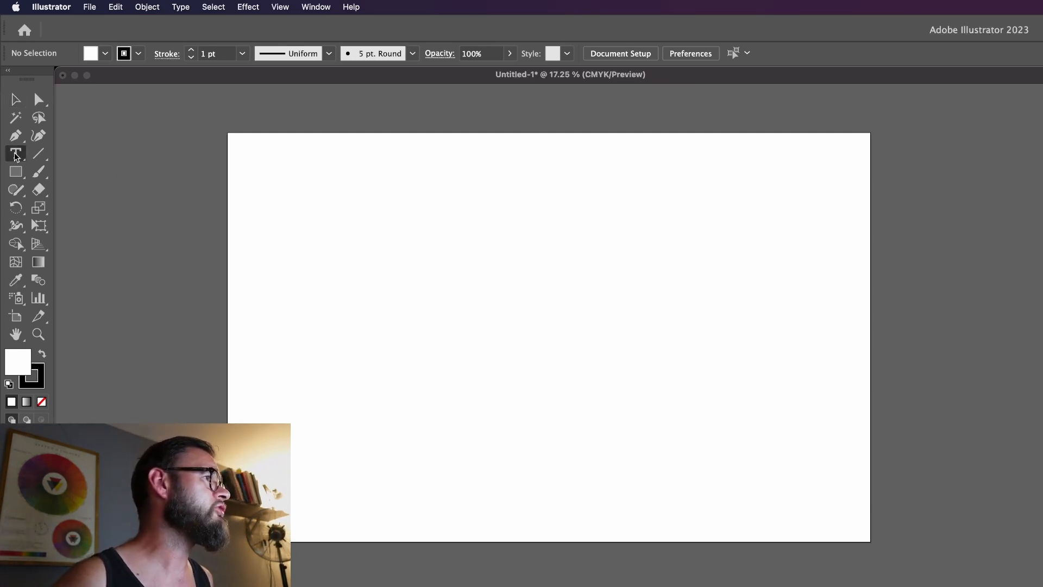
click(15, 173)
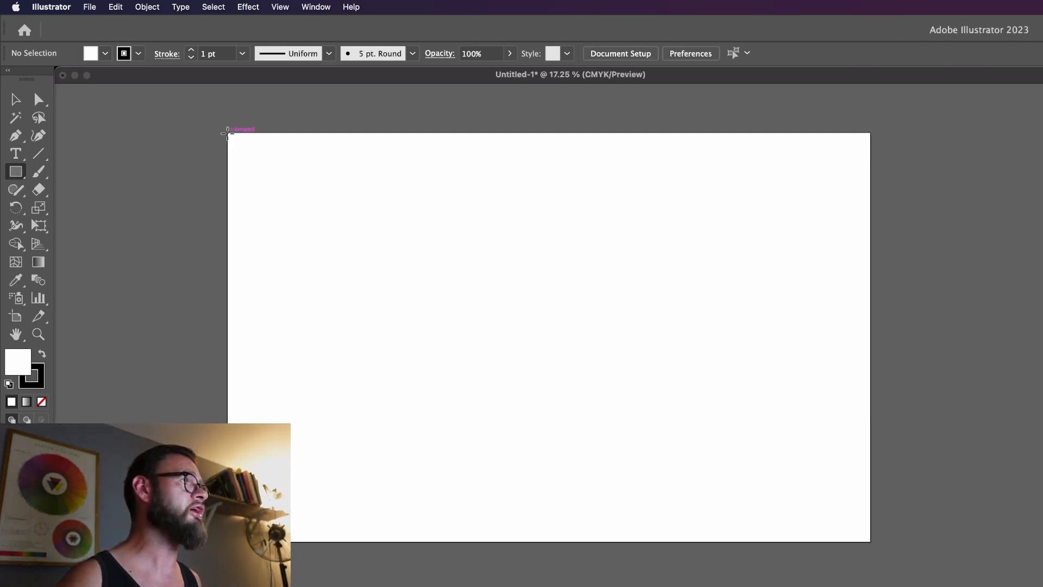
drag(227, 133, 871, 538)
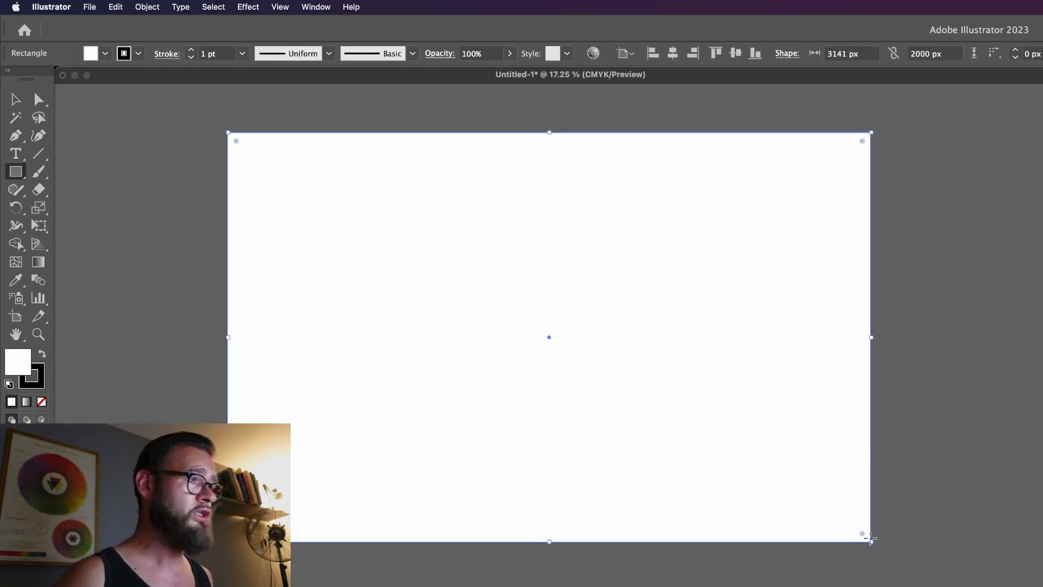
Remove the rectangle's stroke and fill it with yellow #ffce00
click(43, 386)
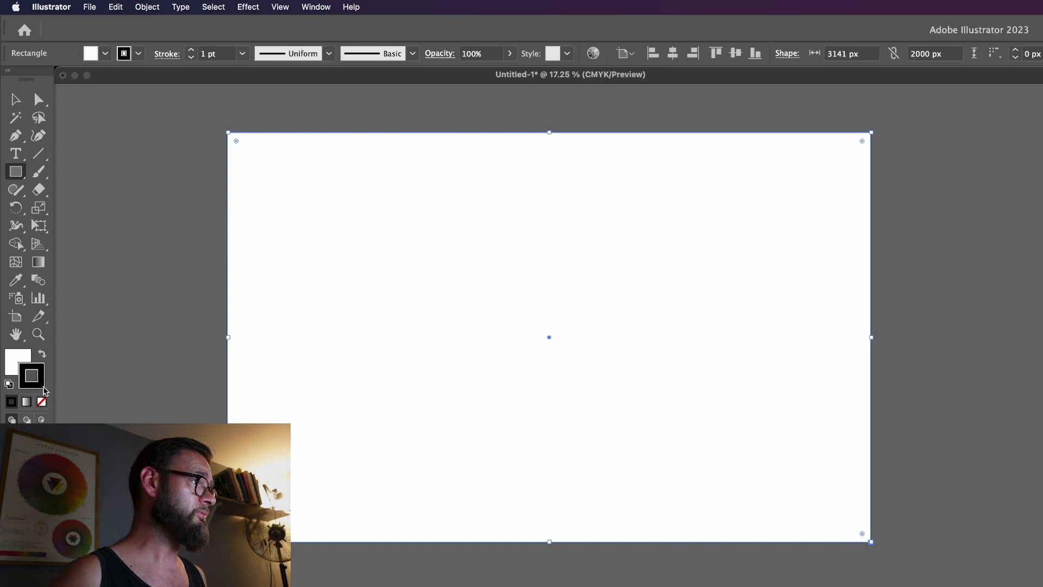
click(42, 402)
click(13, 359)
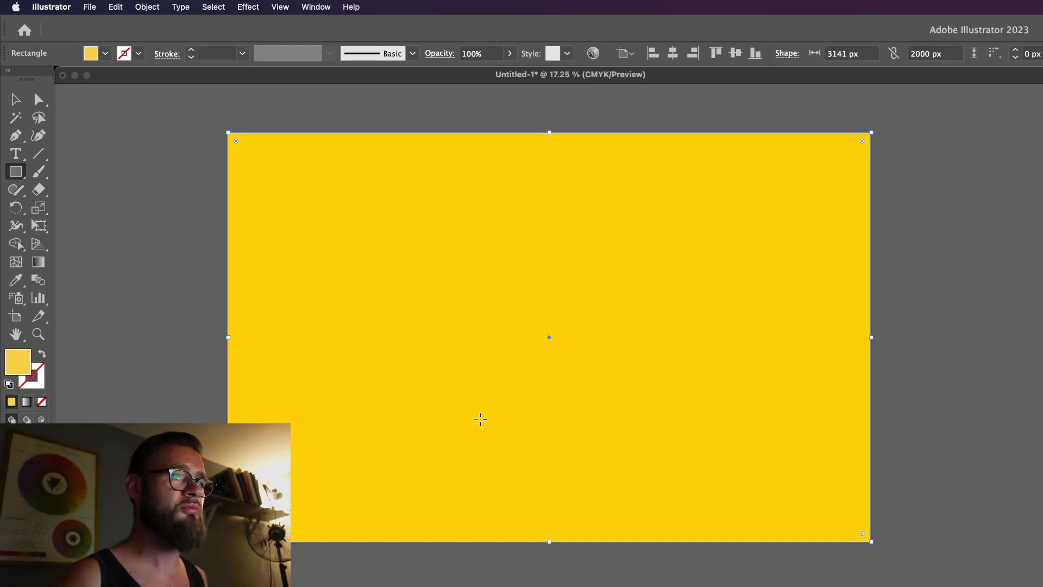
Change the background rectangle's fill to pure magenta with CMYK values 0, 100, 0 and 0
double_click(17, 362)
drag(771, 195, 736, 174)
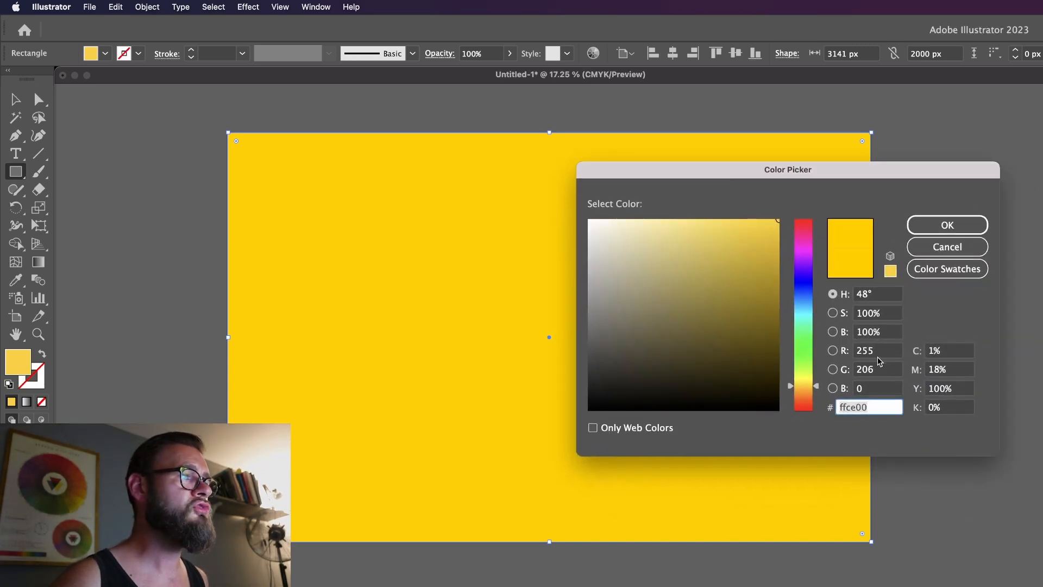
click(802, 391)
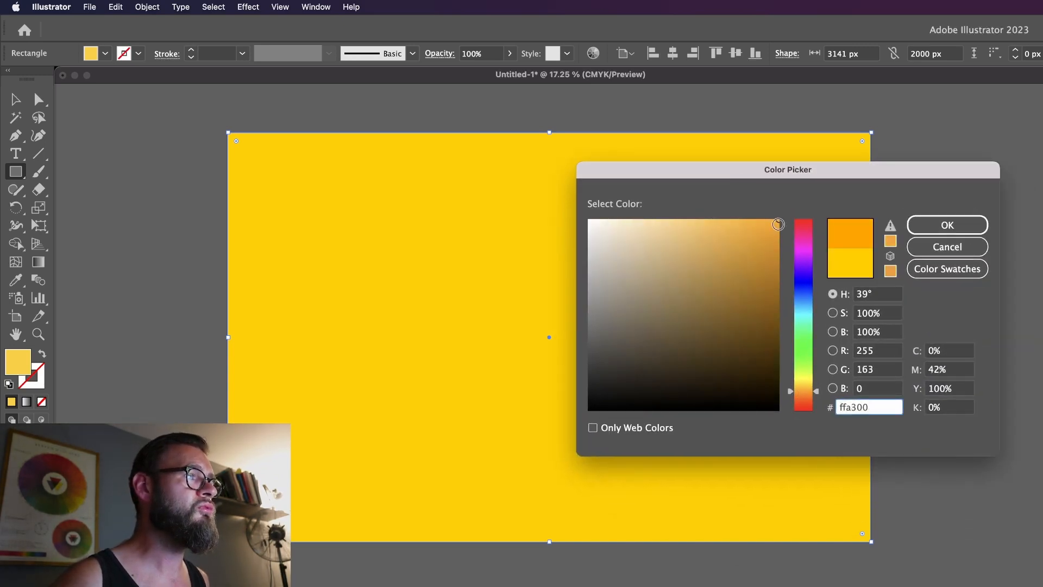
mouse_move(778, 221)
mouse_down()
mouse_move(777, 263)
mouse_move(740, 211)
mouse_move(750, 238)
mouse_move(738, 219)
mouse_move(729, 227)
mouse_move(729, 259)
mouse_move(735, 227)
mouse_up()
drag(799, 257, 799, 234)
click(949, 351)
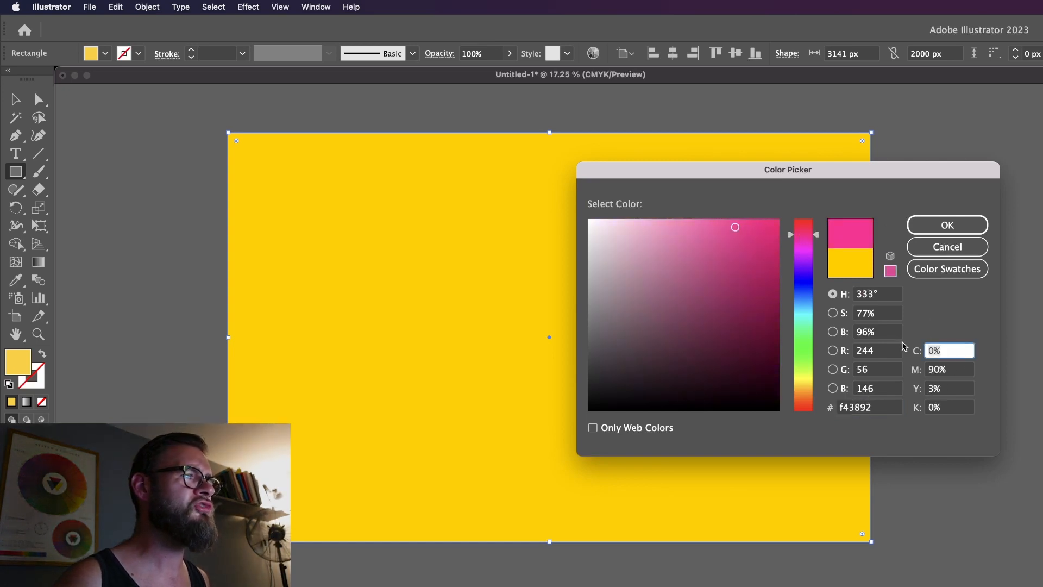
key(Tab)
text(100)
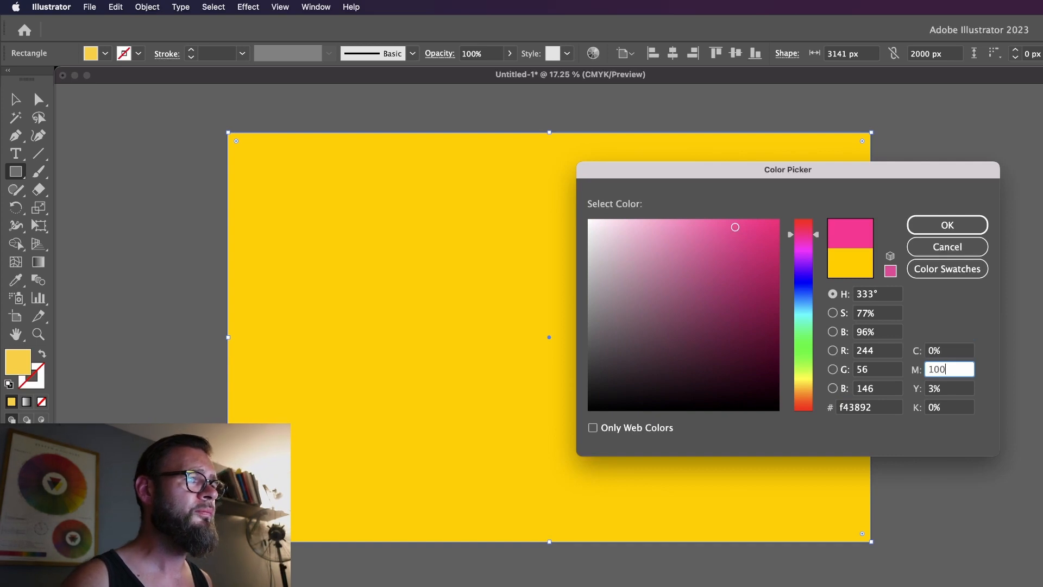
key(Tab)
text(0)
key(Return)
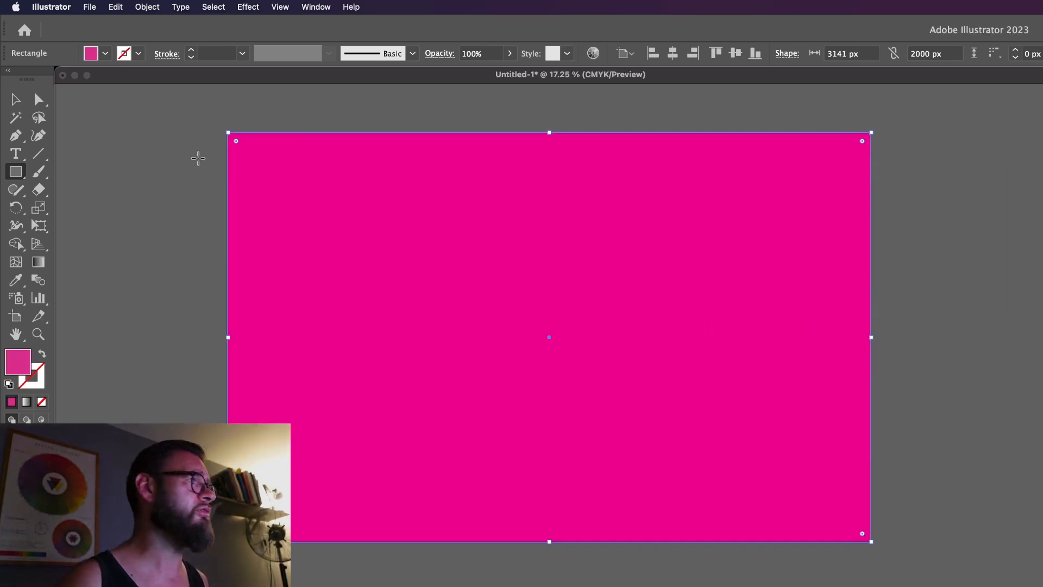
Lock the magenta background rectangle so it can no longer be selected
click(16, 100)
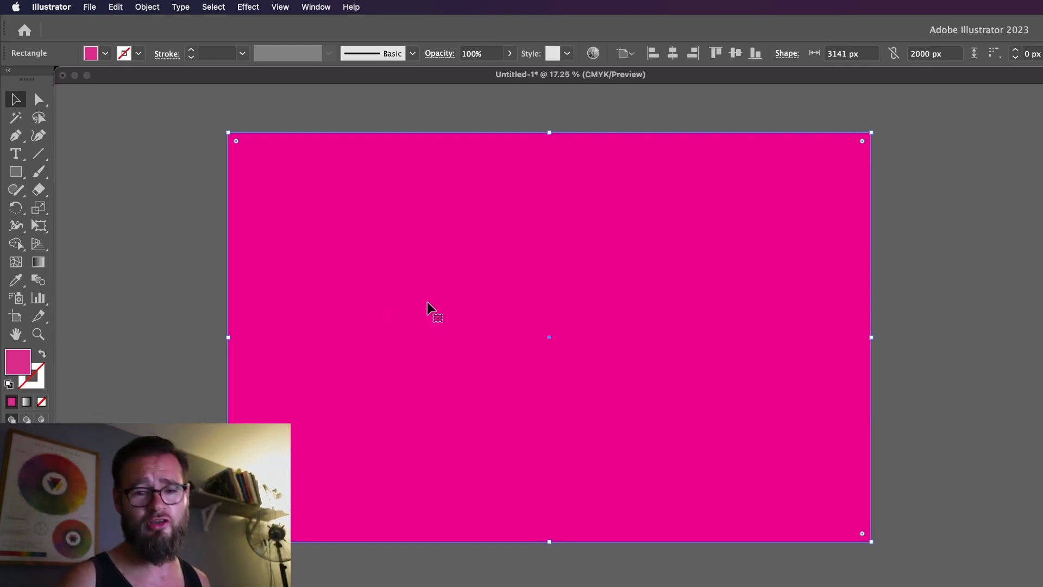
click(76, 184)
click(387, 239)
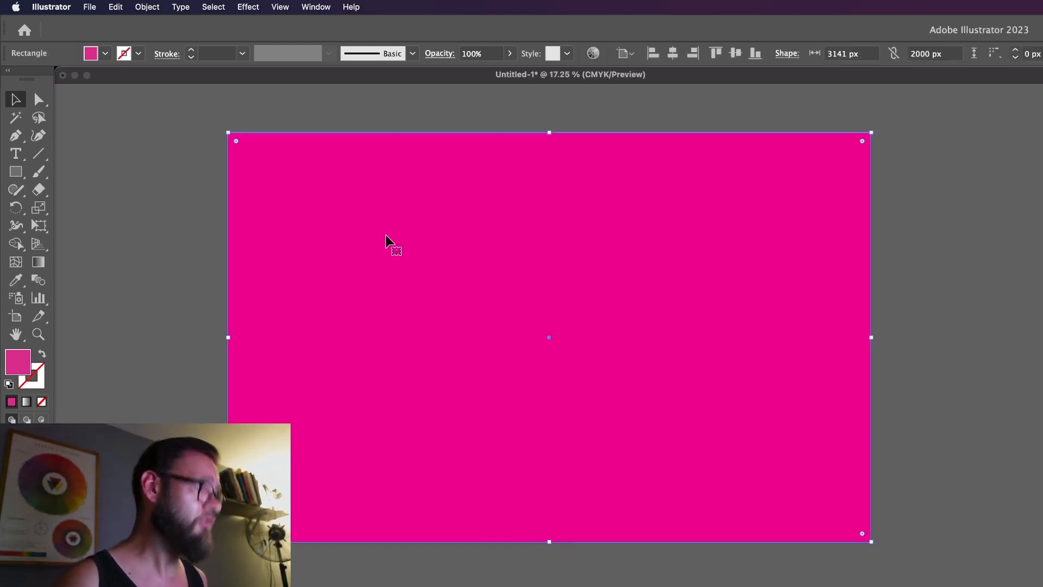
key(super+2)
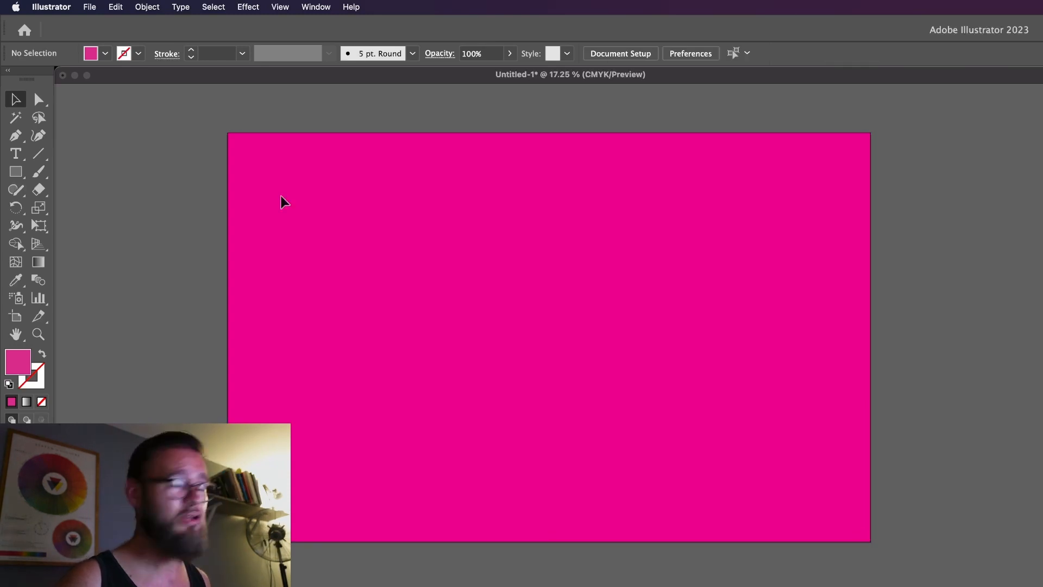
Add the text MAKE IT LOOK COOL, enlarge it to a size of about 35.77, and place it near the middle of the artboard
click(15, 153)
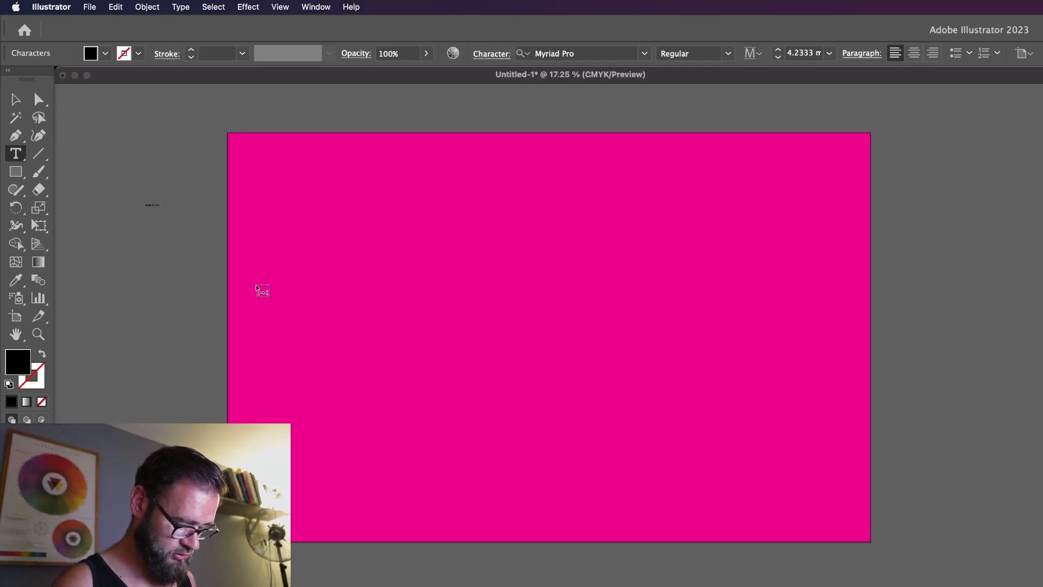
key(Escape)
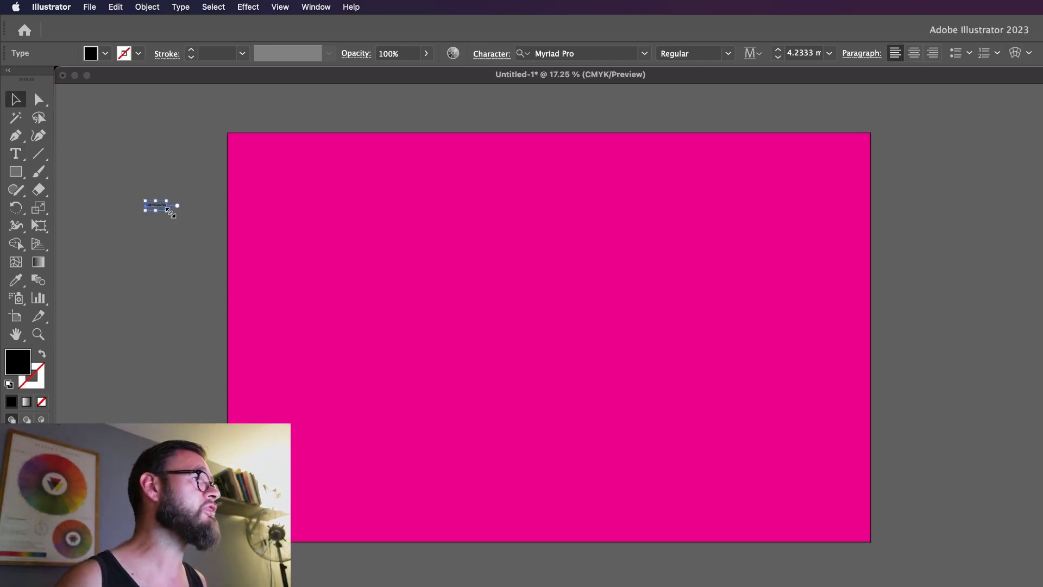
drag(170, 212, 414, 281)
drag(305, 218, 584, 327)
Set the text's font to Futura Bold
click(594, 48)
text(fut)
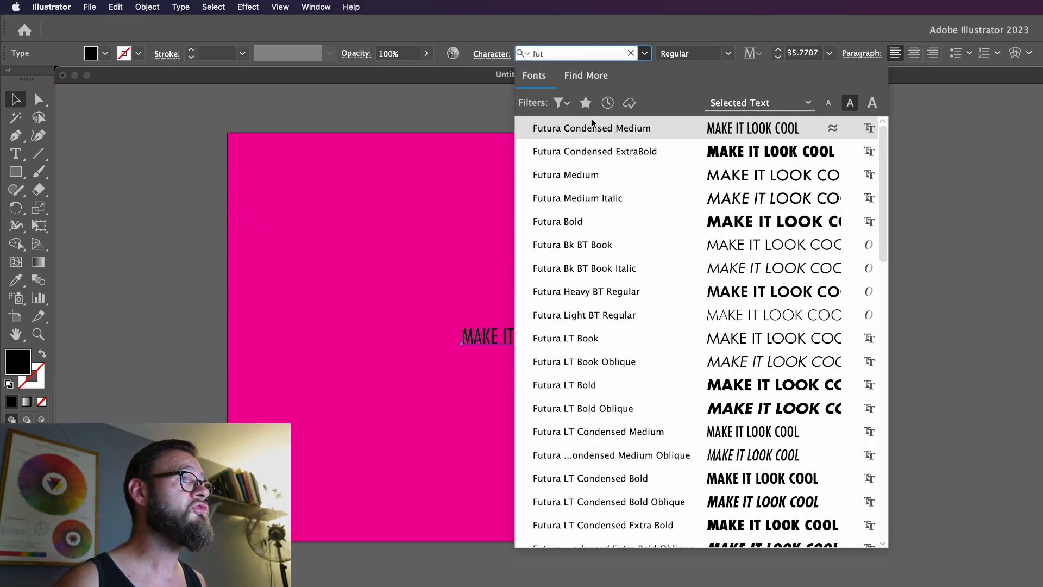
click(617, 223)
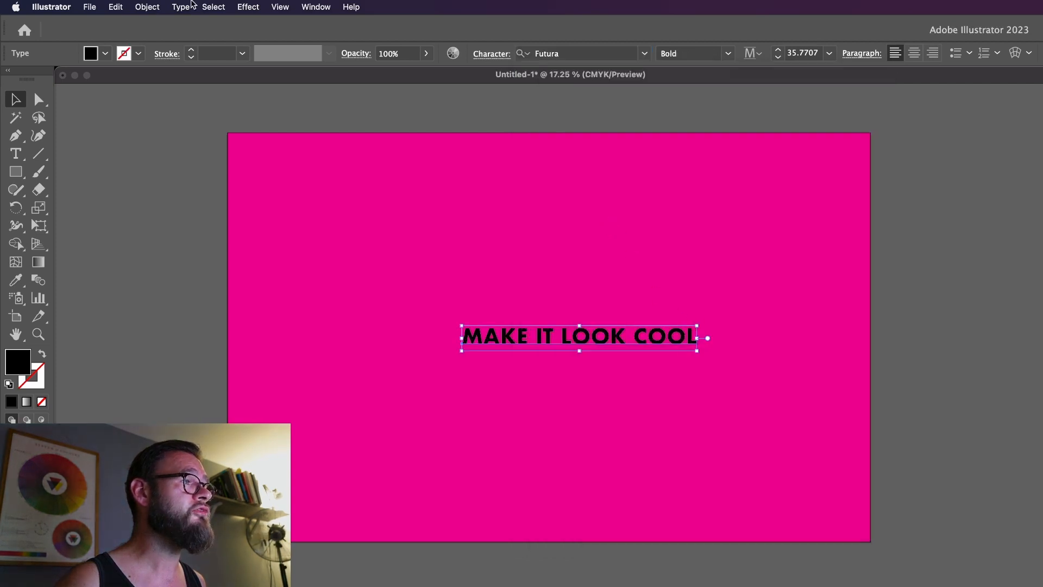
Try changing the text to Title Case and undo the change
click(114, 4)
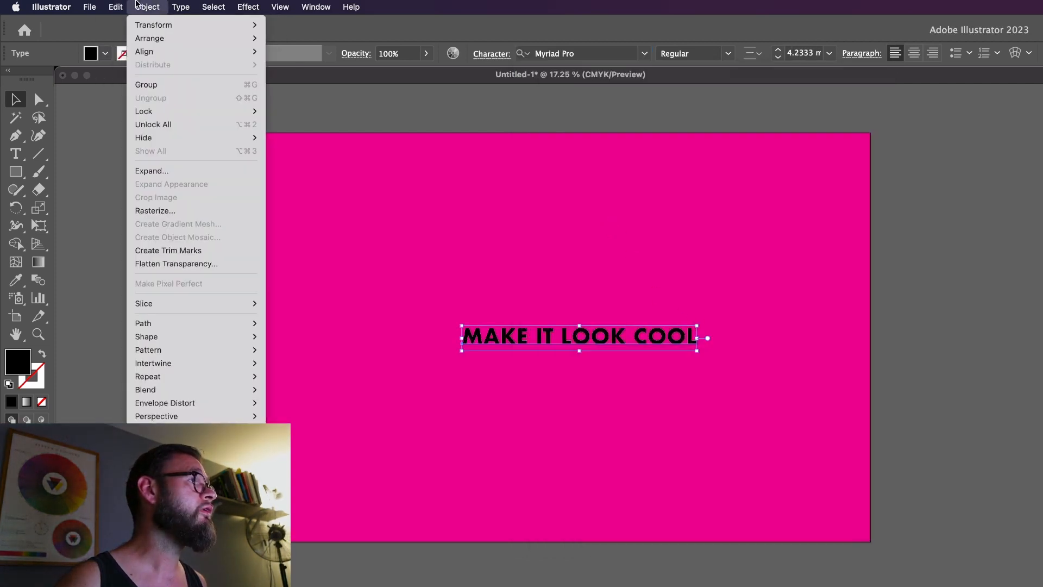
mouse_move(149, 4)
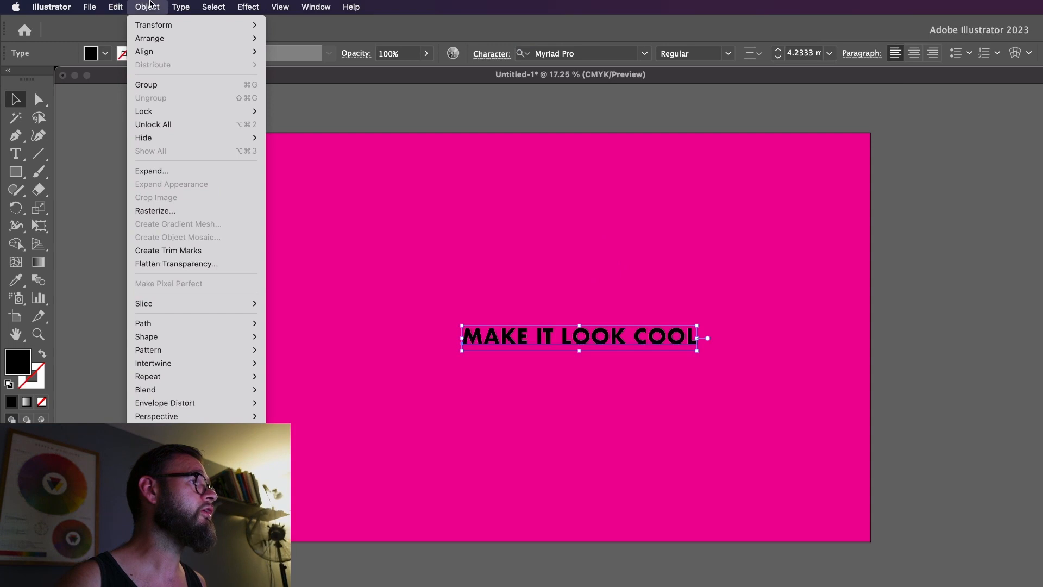
mouse_move(245, 203)
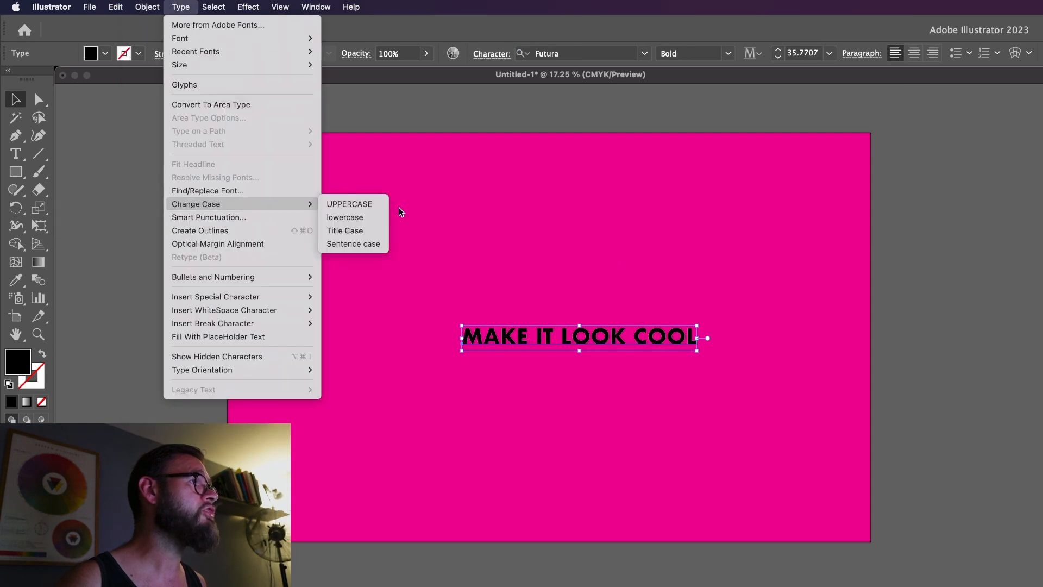
click(367, 233)
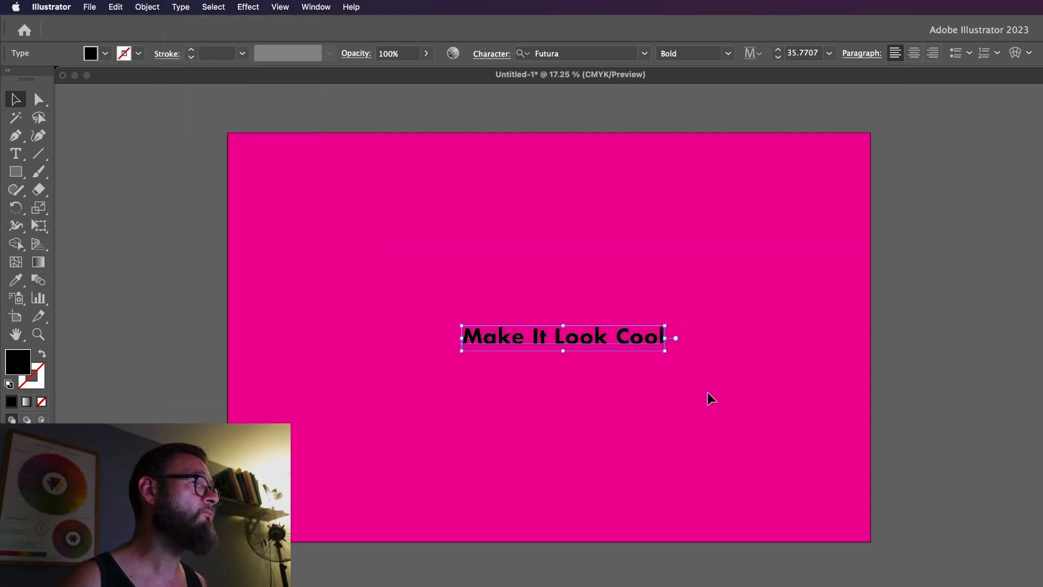
key(super+shift+k)
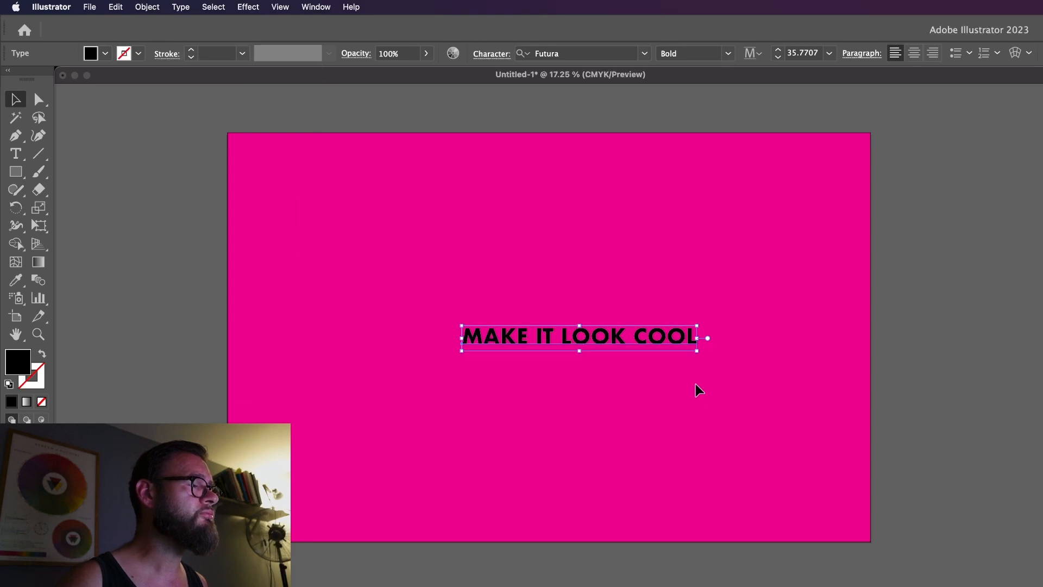
Convert the text to lowercase
click(179, 6)
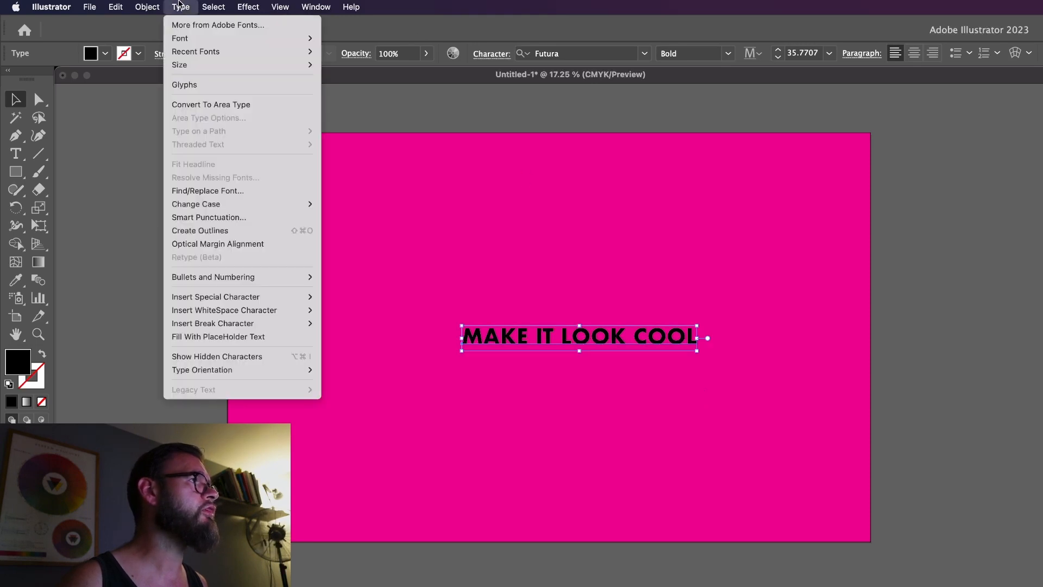
mouse_move(239, 204)
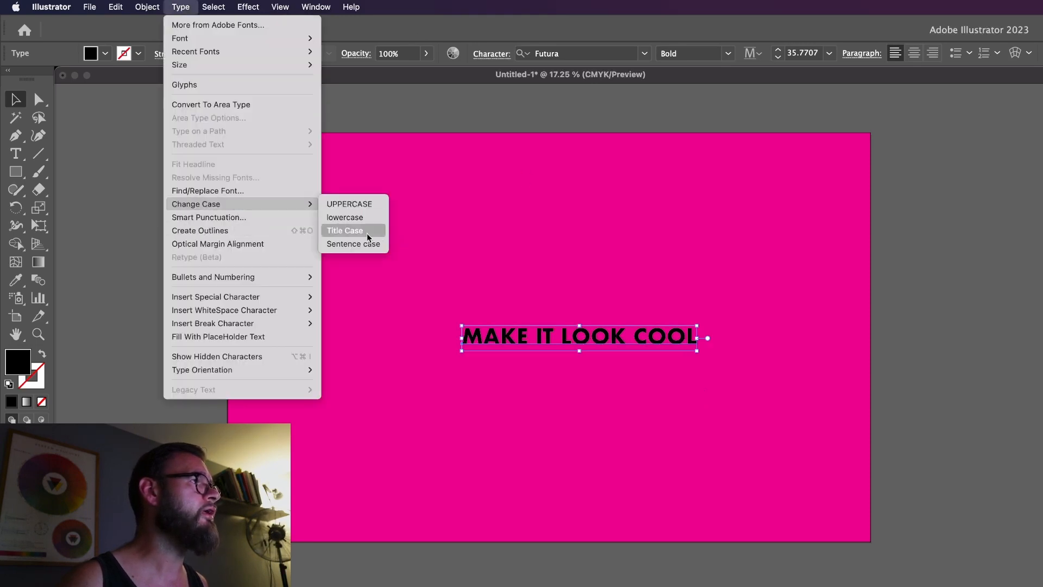
click(360, 216)
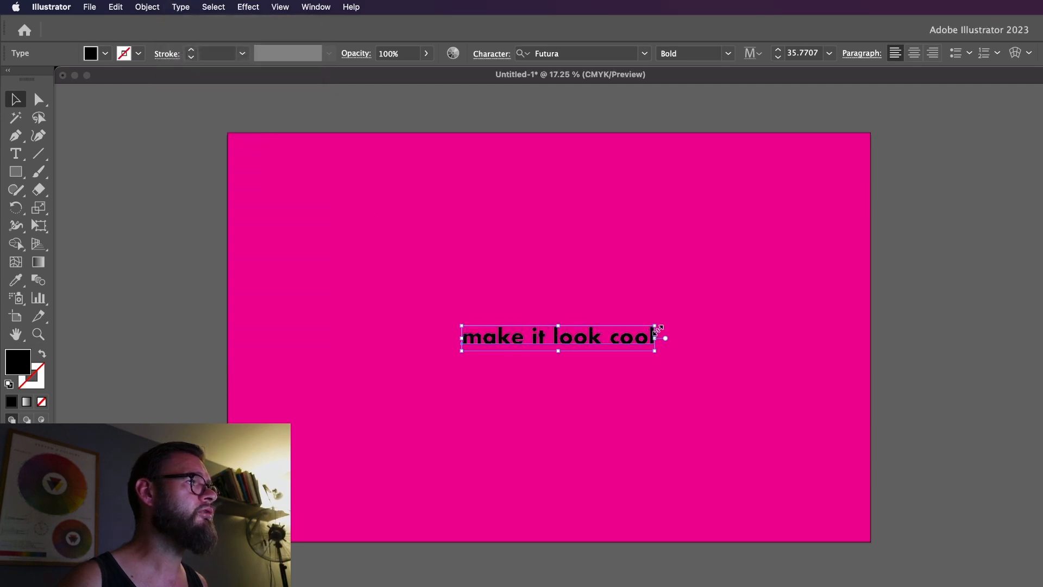
Try tighter tracking on the lowercase text, and widen the letter spacing slightly beyond its original setting
key(alt+Left)
key(alt+Left)
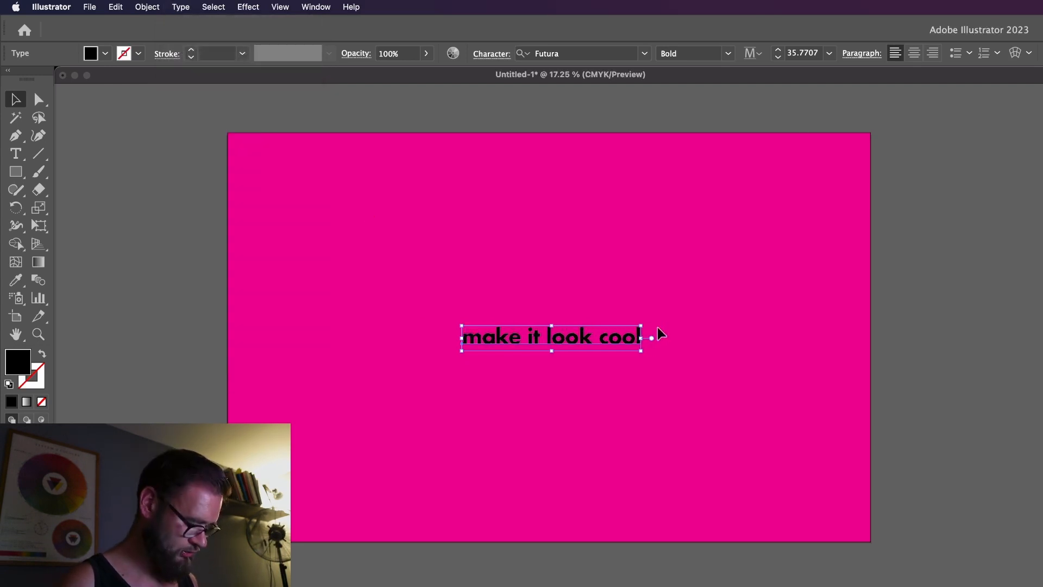
key(alt+Right)
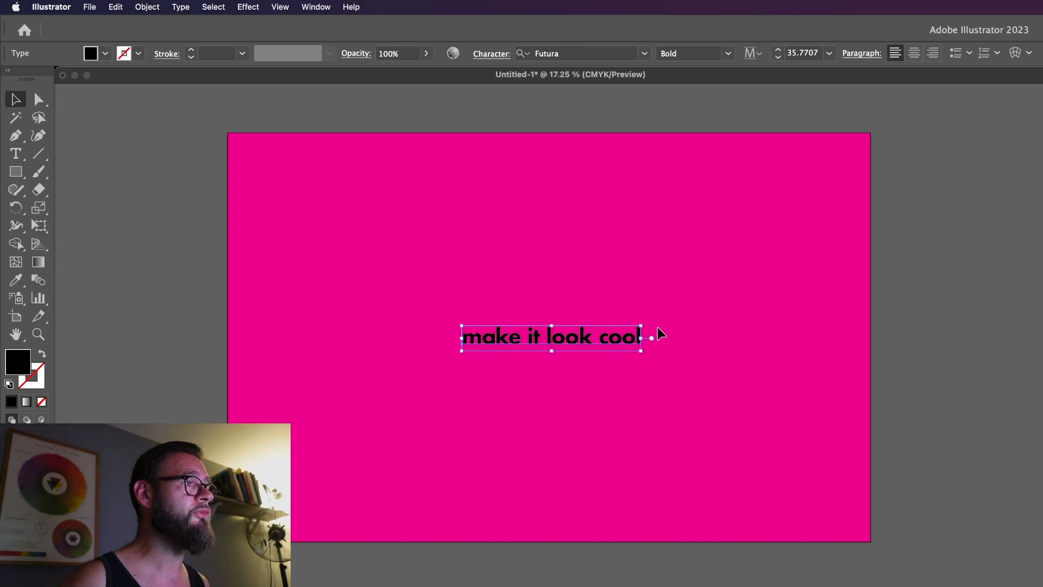
key(alt+Right)
key(alt+Right)
key(alt+Right)
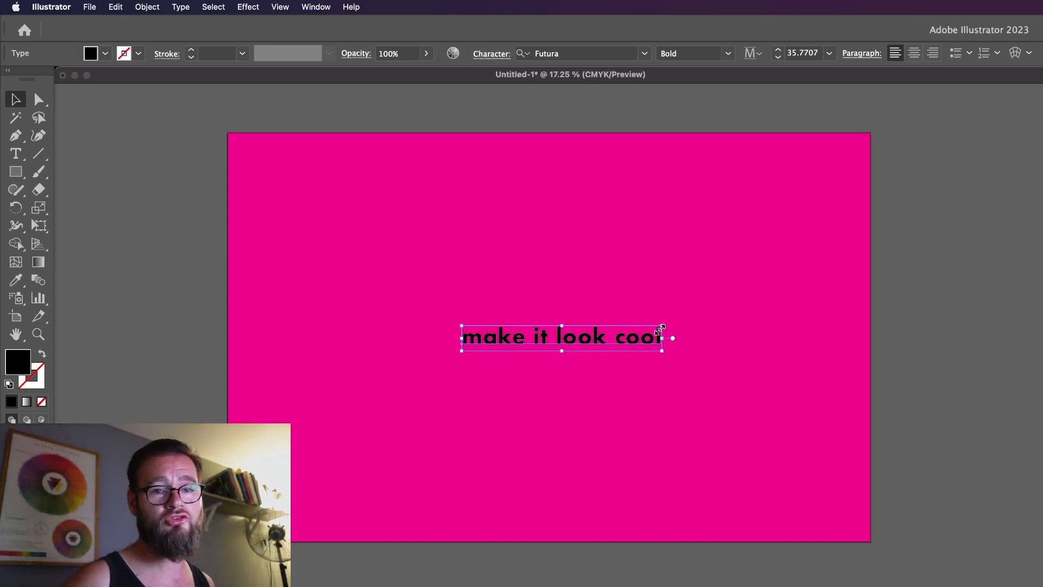
key(alt+Right)
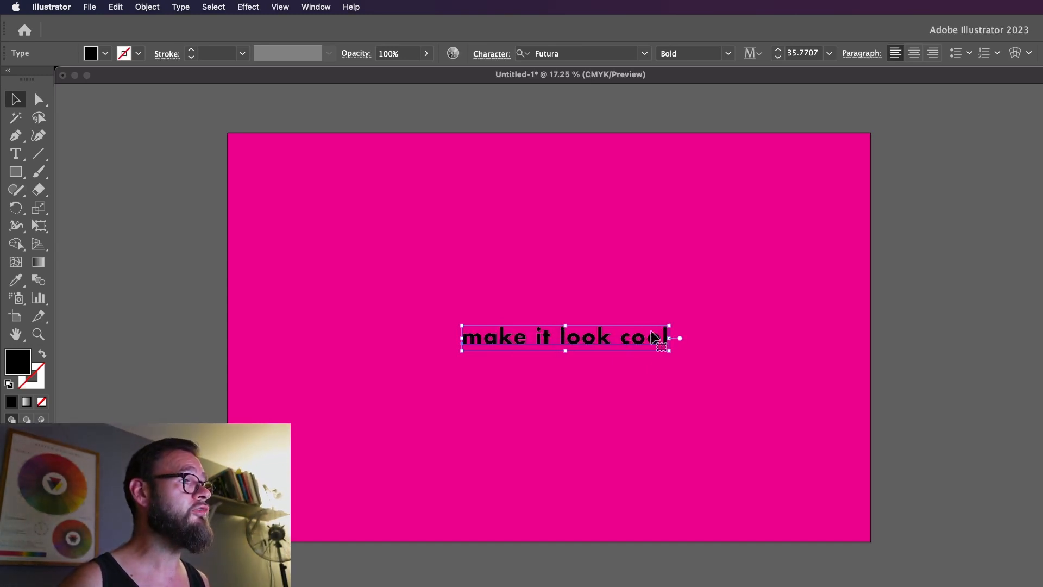
Break the text into two lines, with "make it" above "look cool"
double_click(656, 337)
key(super+a)
click(652, 330)
key(super+Left)
key(super+Left)
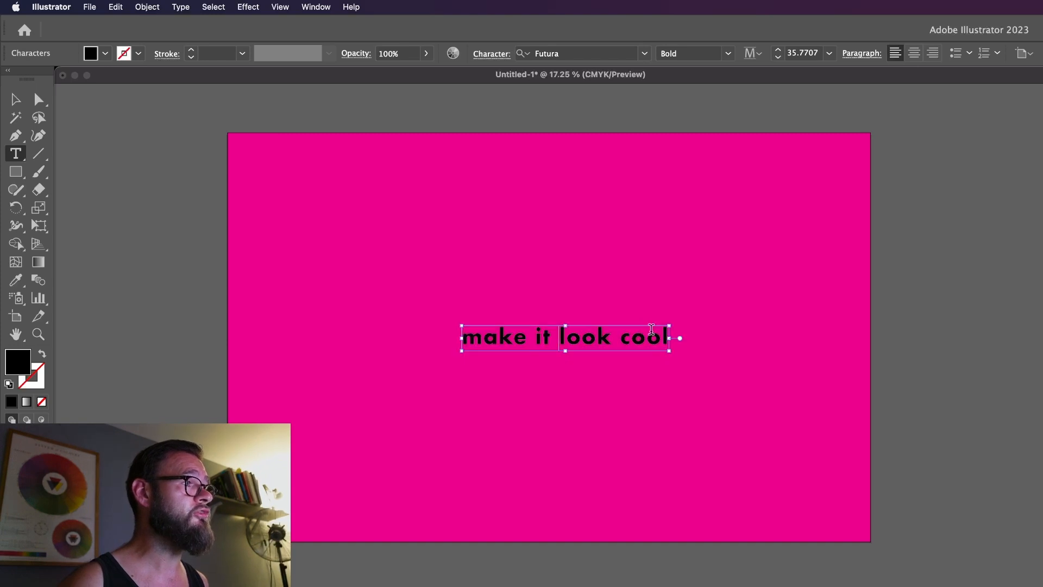
key(shift+Left)
key(Return)
Adjust the leading of the two text lines so they sit slightly closer together
key(super+a)
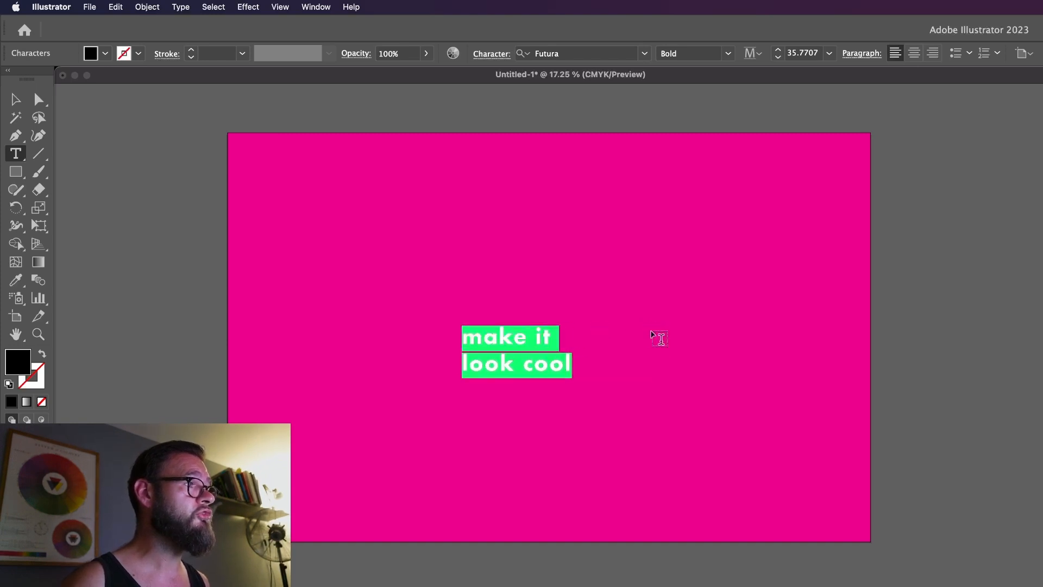
key(alt+Down)
key(alt+Down)
key(alt+Up)
key(alt+Up)
key(alt+Up)
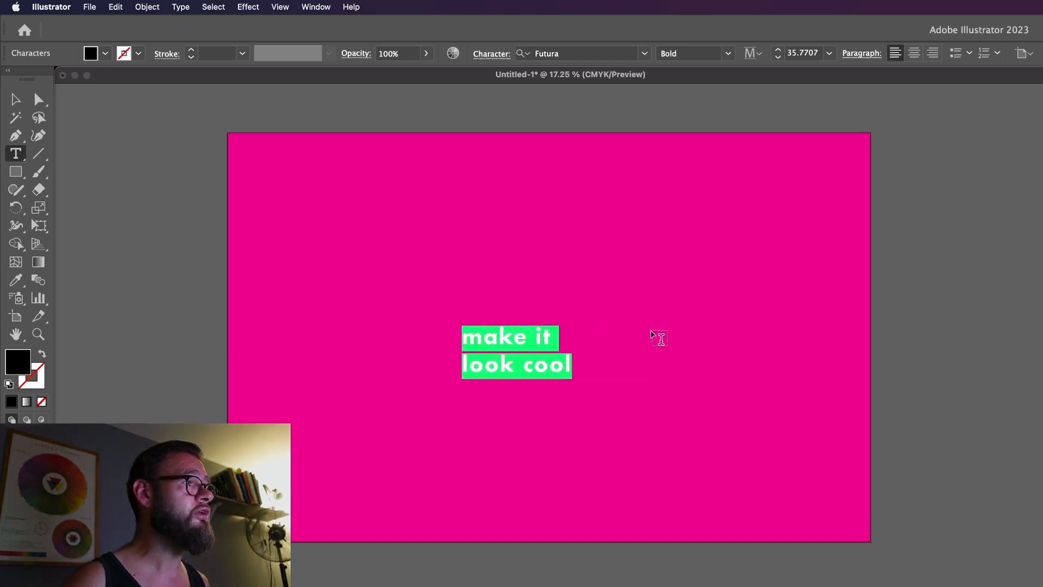
Tighten the tracking of both text lines so the letters sit close together, and leave text editing
key(alt+Left)
key(alt+Left)
key(alt+Left)
key(alt+Left)
key(alt+Left)
key(alt+Left)
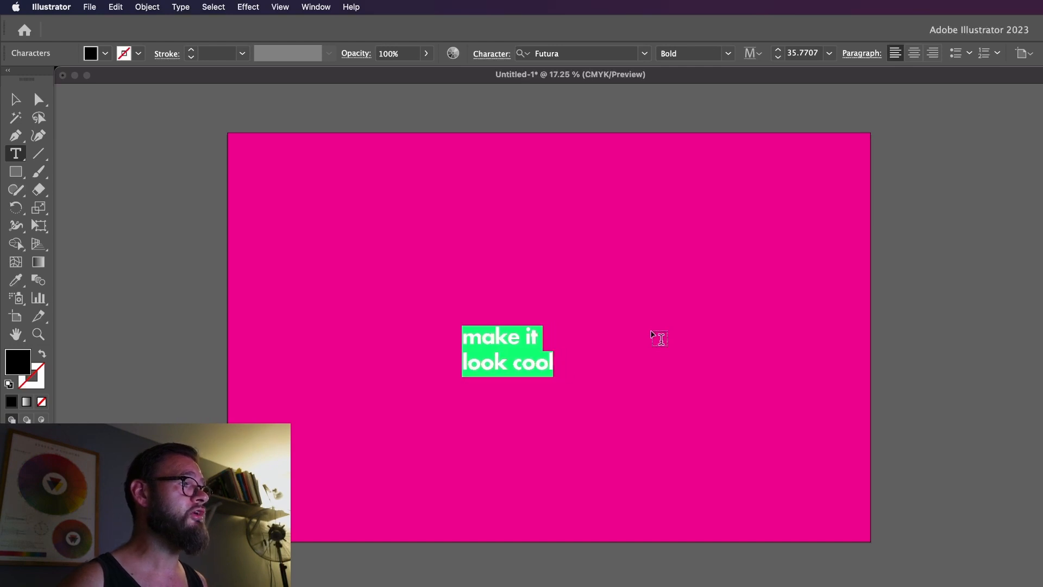
key(alt+Right)
key(Escape)
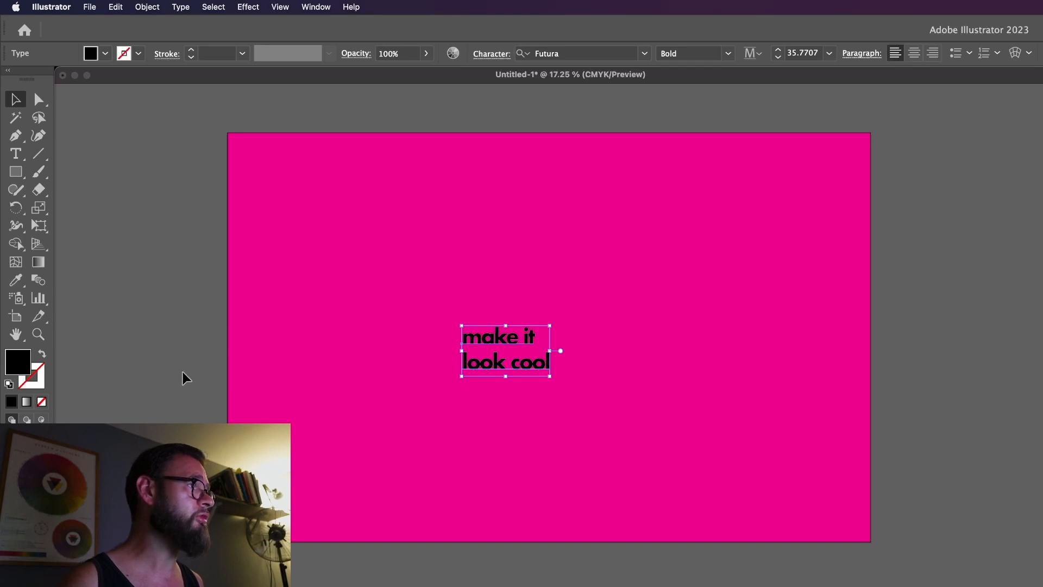
Fill the two-line text with white #ffffff and return to the Selection tool
double_click(17, 363)
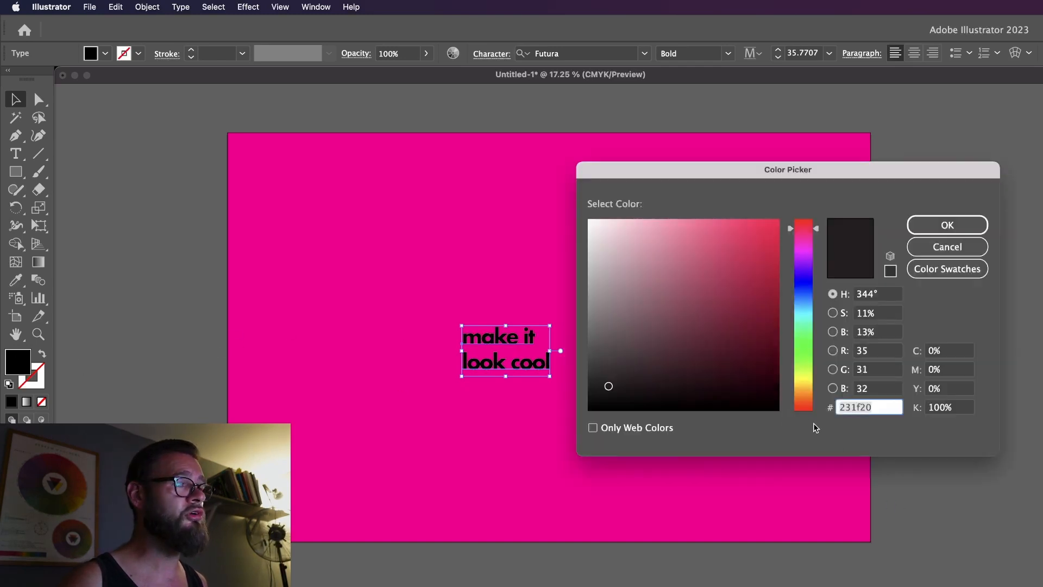
key(Escape)
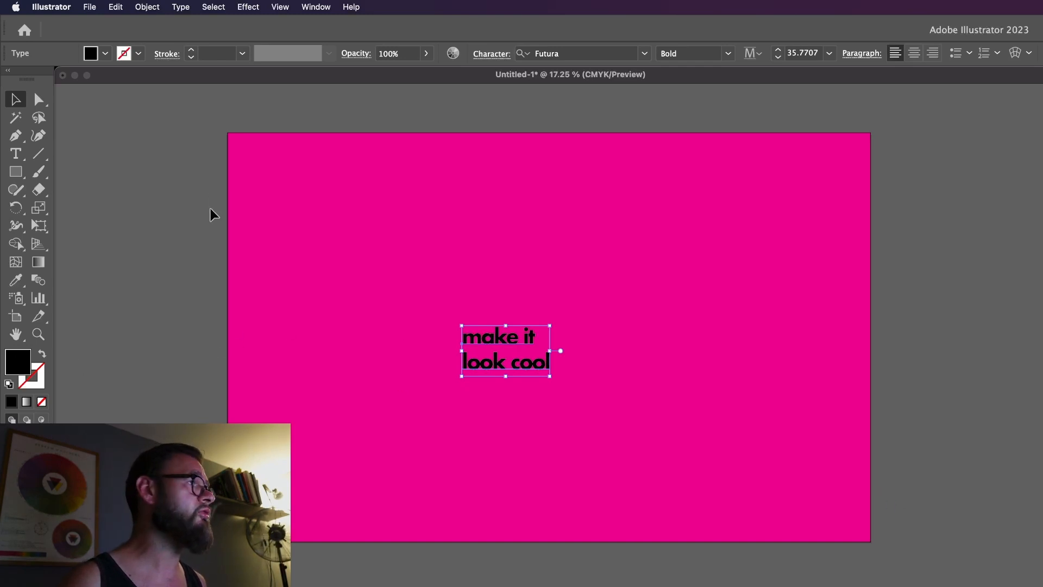
click(13, 278)
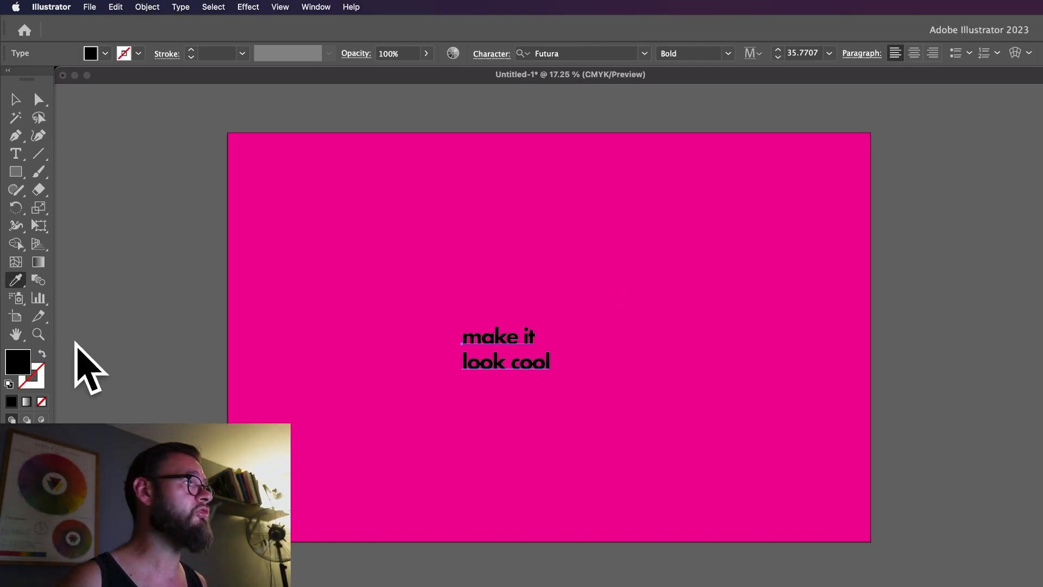
double_click(26, 363)
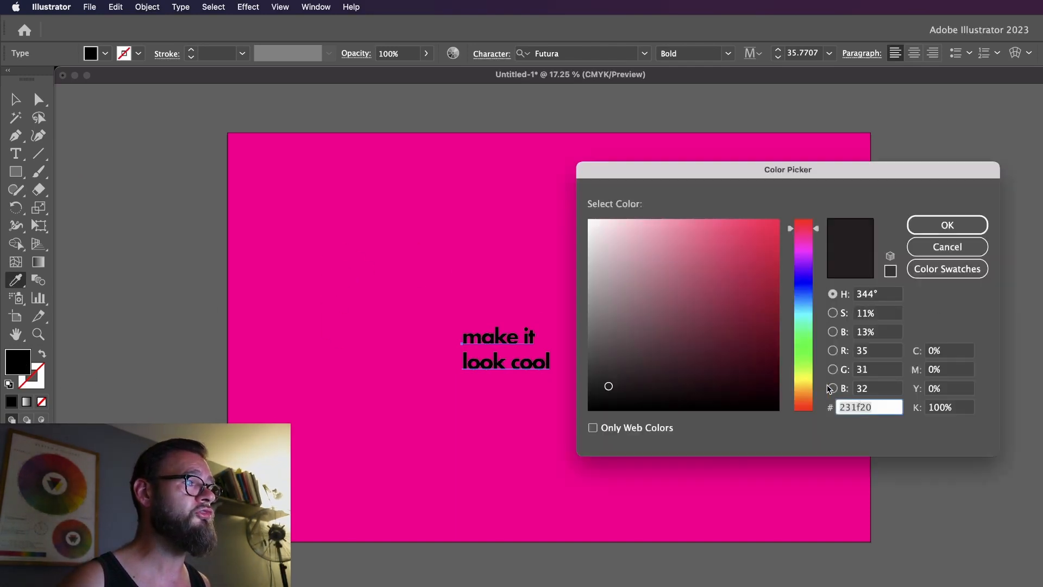
text(ffffff)
key(Return)
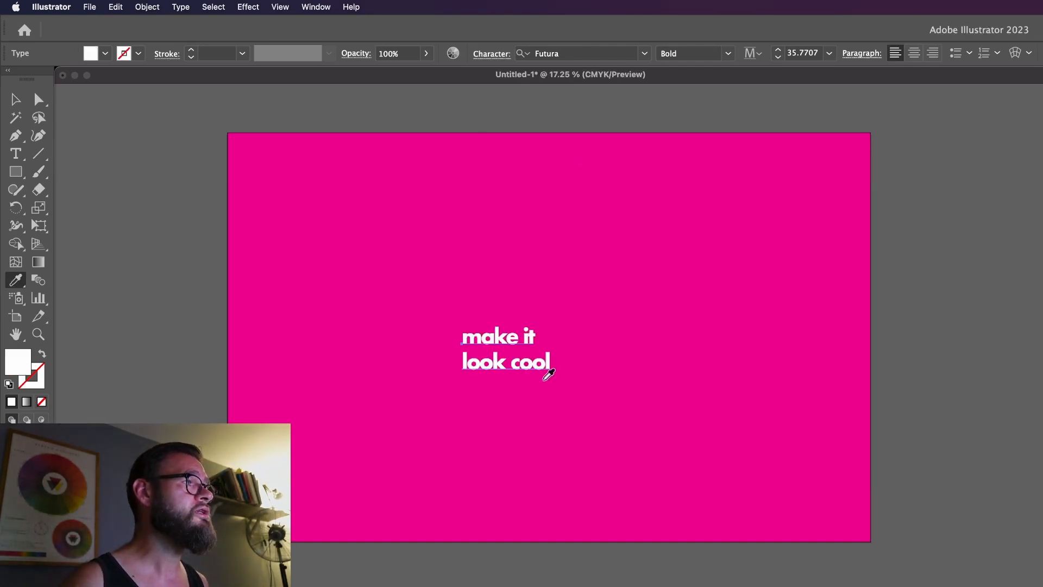
key(v)
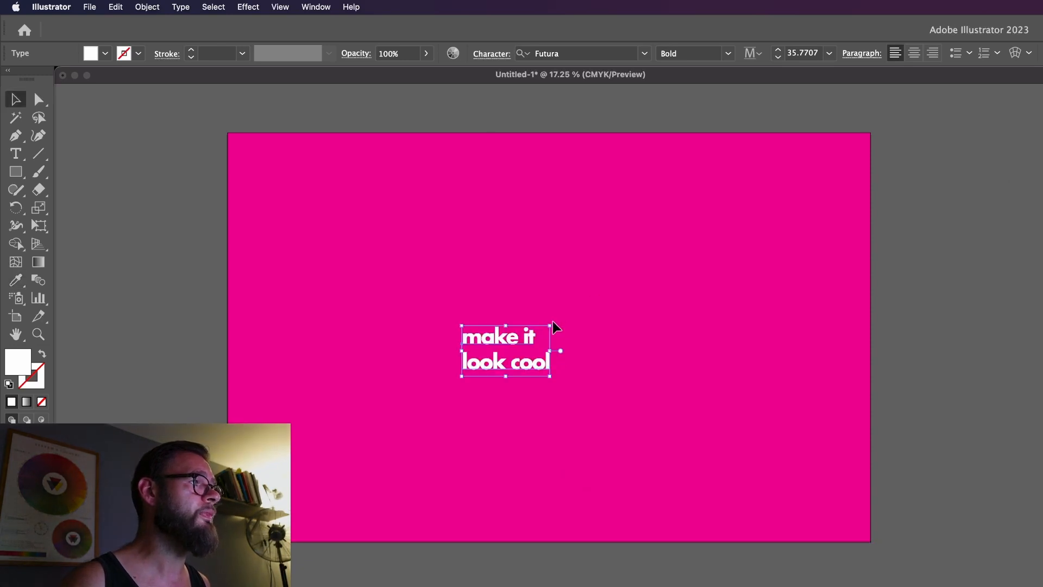
Enlarge the two-line text to about 111.7 pt, rotated 90° counter-clockwise so it reads upward near the middle of the label
shift+drag(554, 325, 602, 295)
drag(514, 316, 565, 298)
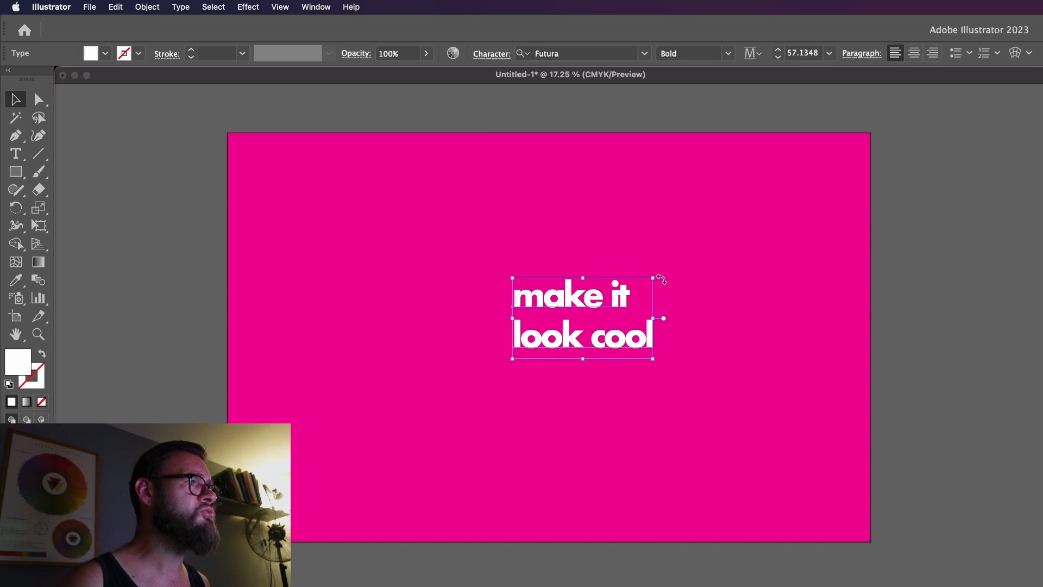
drag(661, 279, 546, 240)
drag(602, 321, 509, 399)
shift+drag(518, 316, 641, 197)
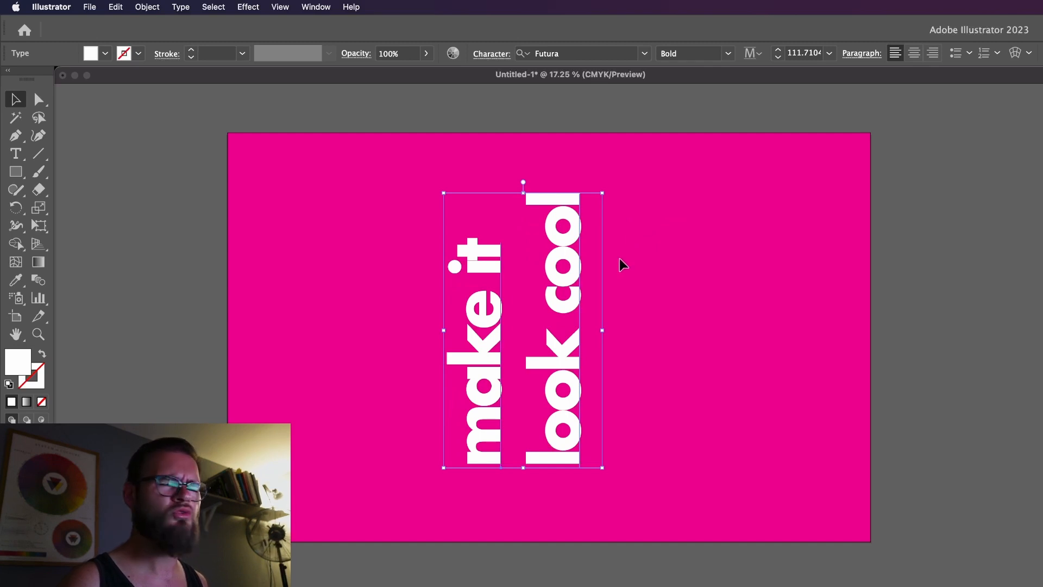
Tighten the leading of the rotated text until "look cool" sits close beside "make it"
key(alt+Up)
key(alt+Up)
key(alt+Up)
key(alt+Up)
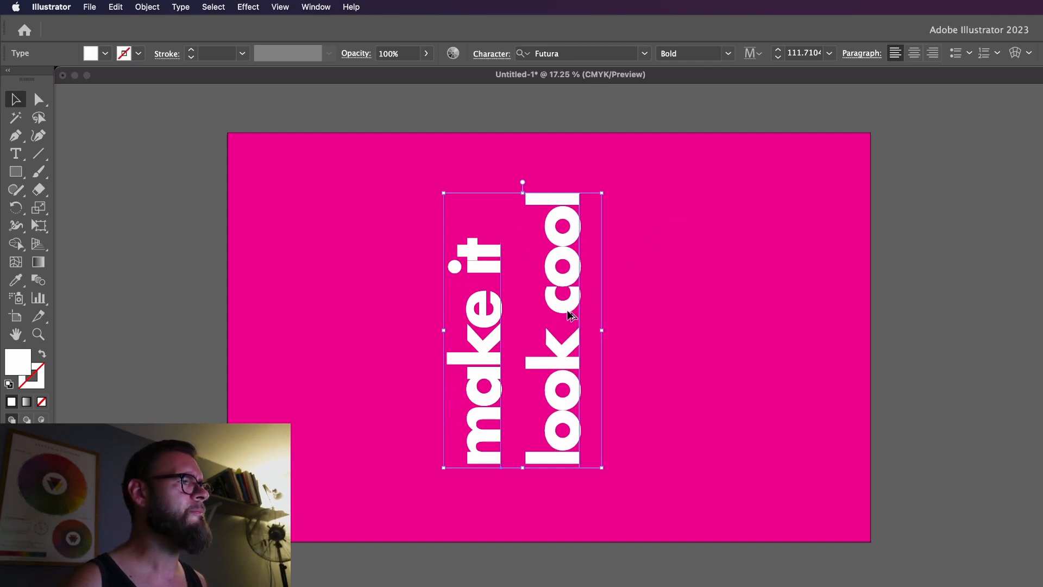
key(alt+Up)
key(alt+Up)
key(alt+Up)
key(alt+Up)
key(alt+Up)
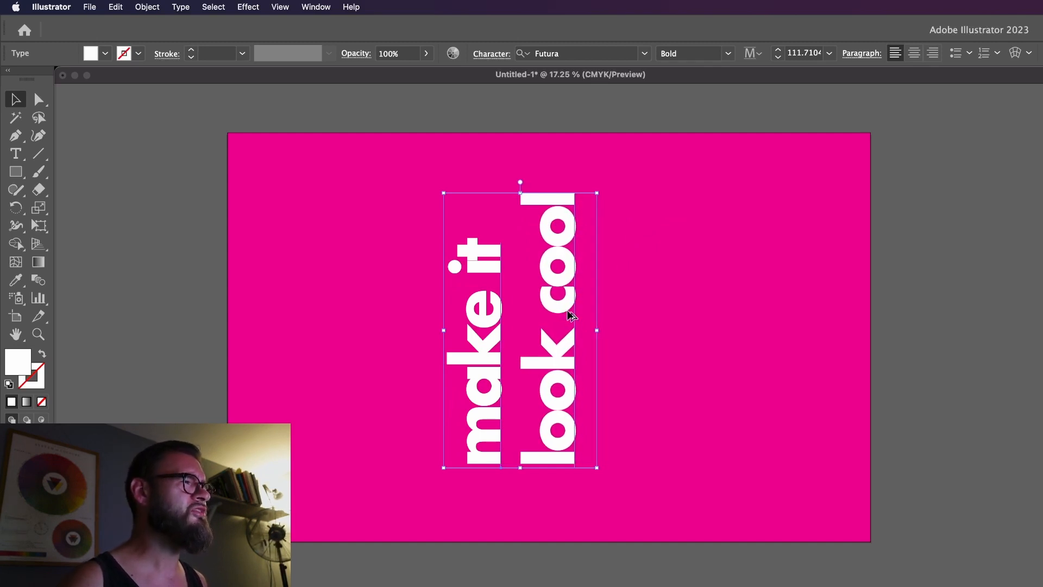
key(alt+Up)
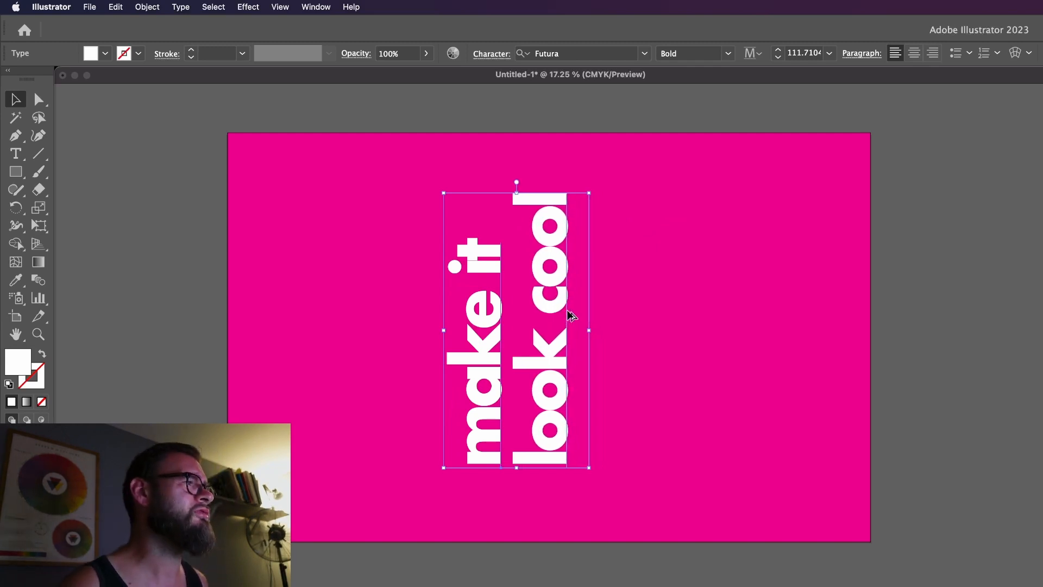
key(alt+Up)
key(alt+Up)
key(alt+Up)
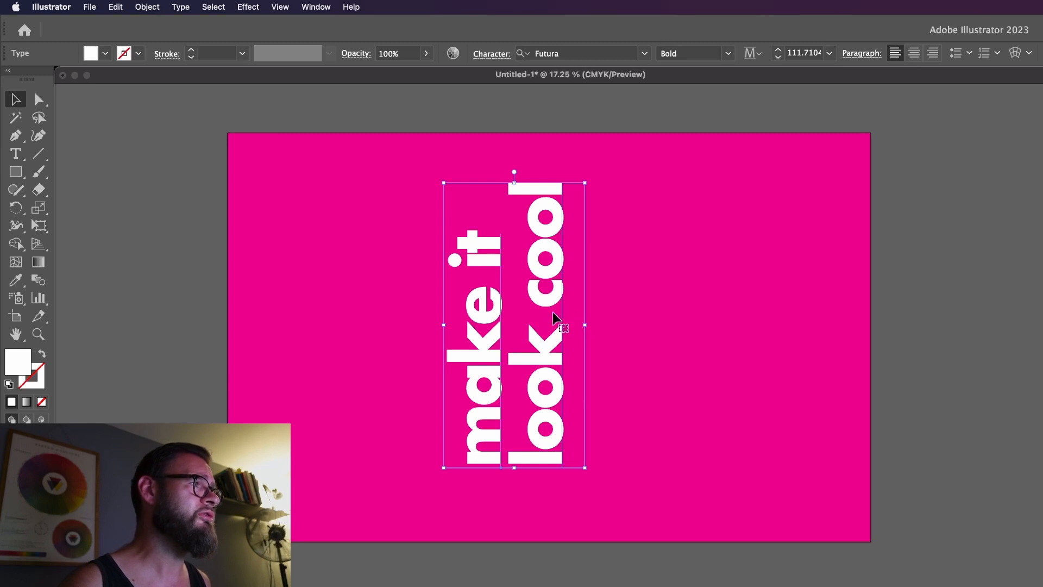
Move the text block down toward the label's centre and tighten the gap between "look" and "cool"
drag(552, 320, 585, 358)
key(t)
click(584, 357)
key(alt+Right)
key(alt+Right)
key(alt+Right)
key(alt+Right)
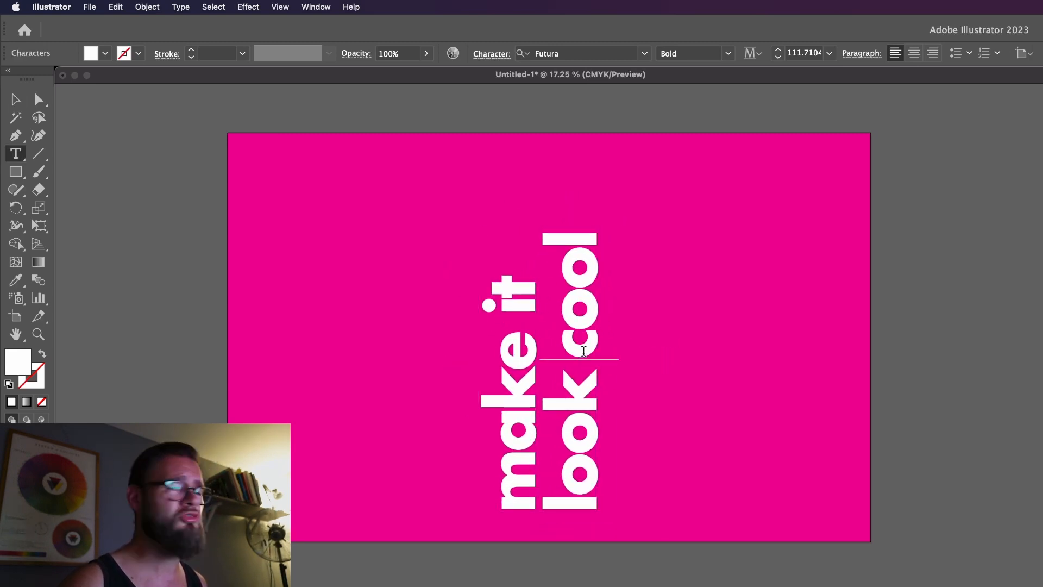
Tighten the gap between "make" and "it" to match the other line, and leave text editing
key(Up)
key(Up)
key(Right)
key(Right)
key(Right)
key(Right)
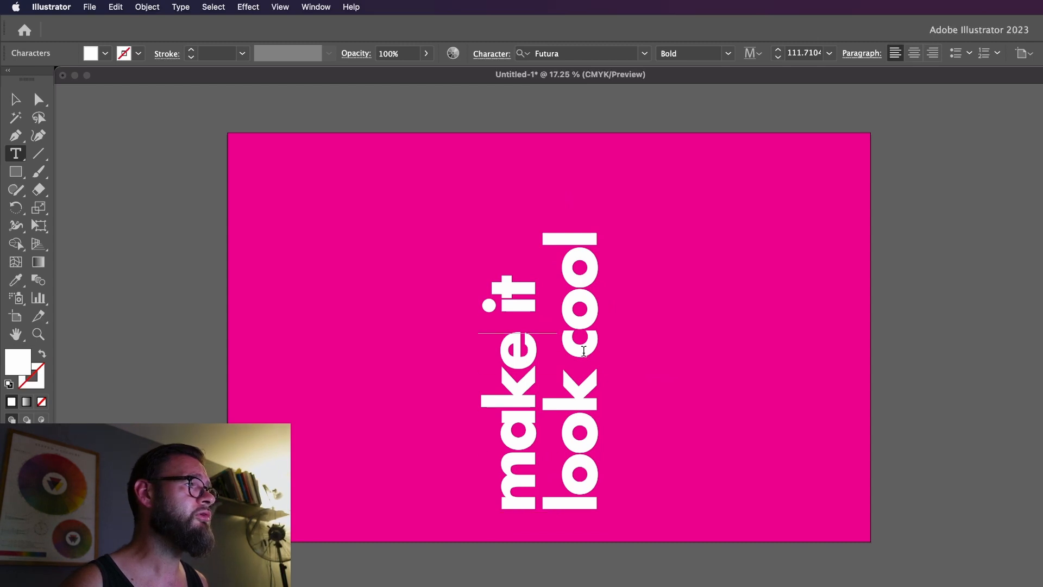
key(alt+Left)
key(alt+Left)
key(alt+Left)
key(alt+Left)
key(alt+Left)
key(alt+Left)
key(alt+Left)
key(alt+Left)
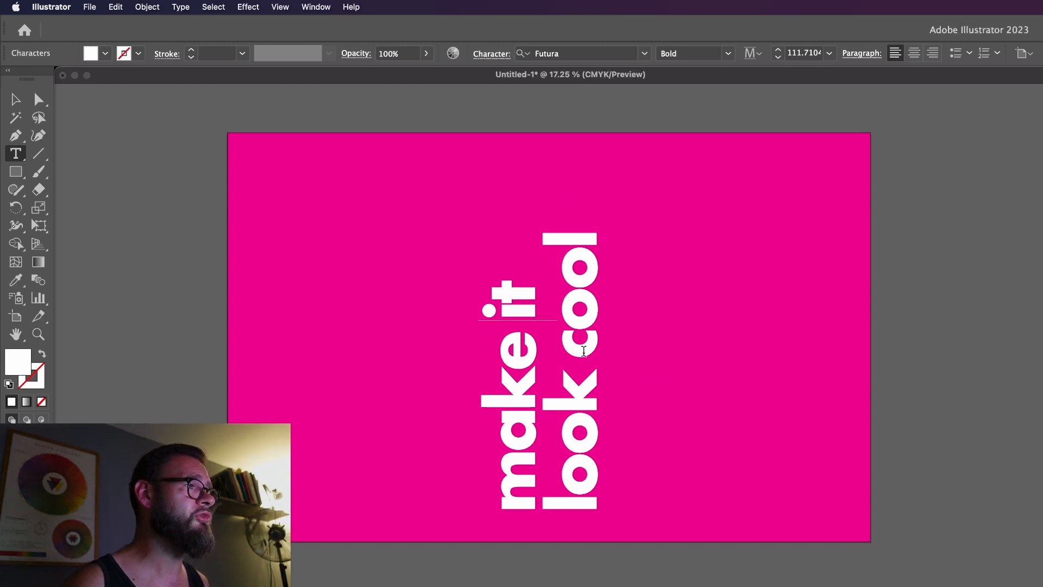
key(Escape)
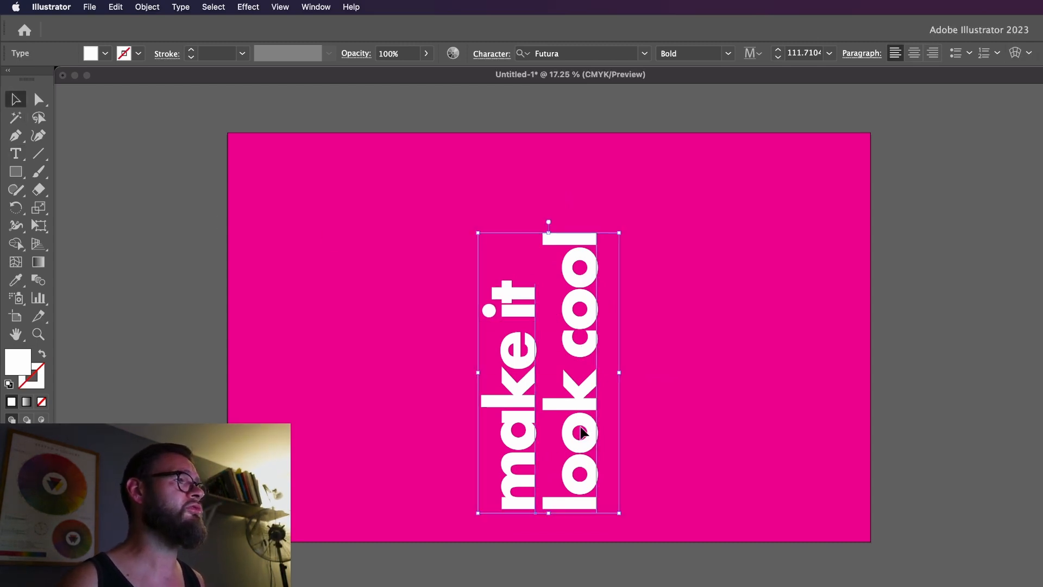
Enlarge the rotated text to about 137.5 pt, centre it on the label by eye, and deselect it
drag(619, 232, 659, 162)
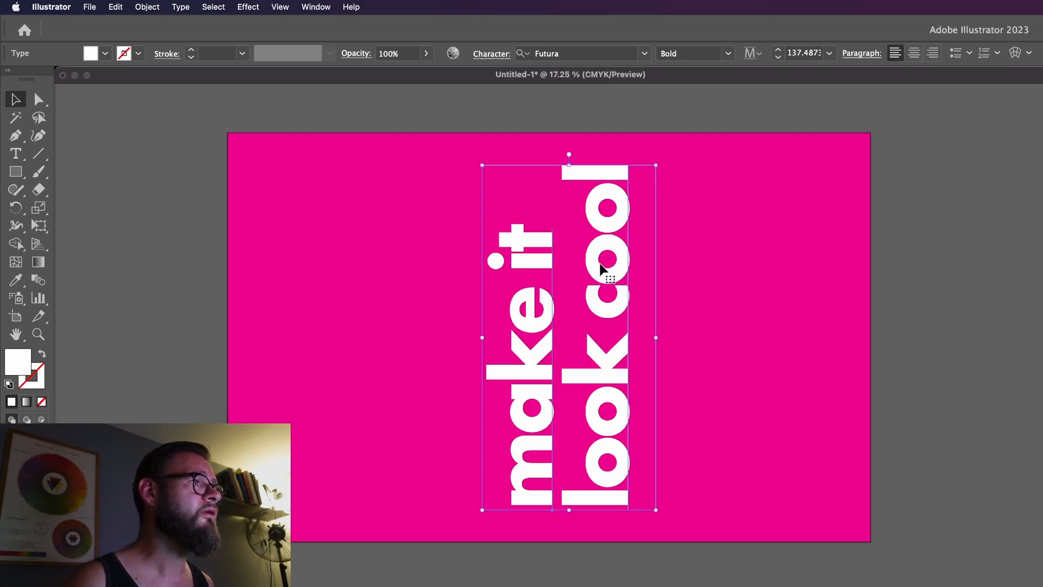
drag(601, 267, 593, 275)
click(156, 267)
Try a softer, muted pink fill on the label's background rectangle
click(370, 264)
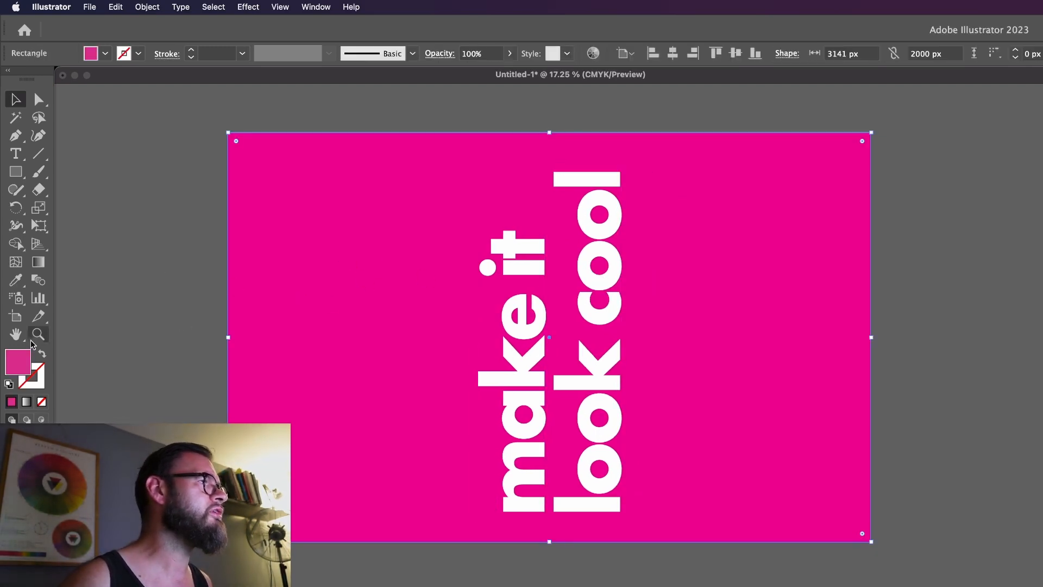
double_click(25, 363)
drag(661, 191, 993, 278)
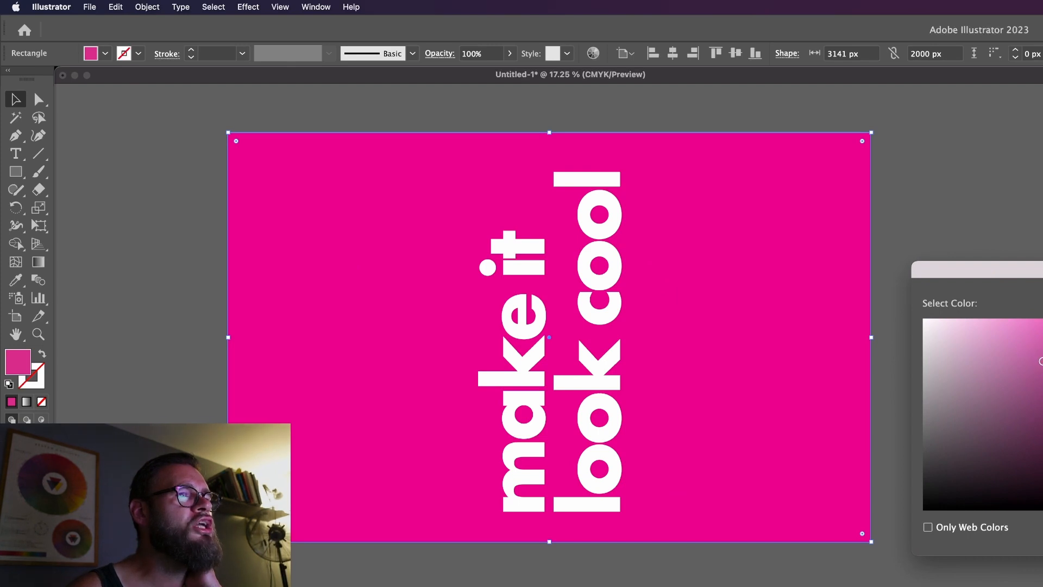
key(Return)
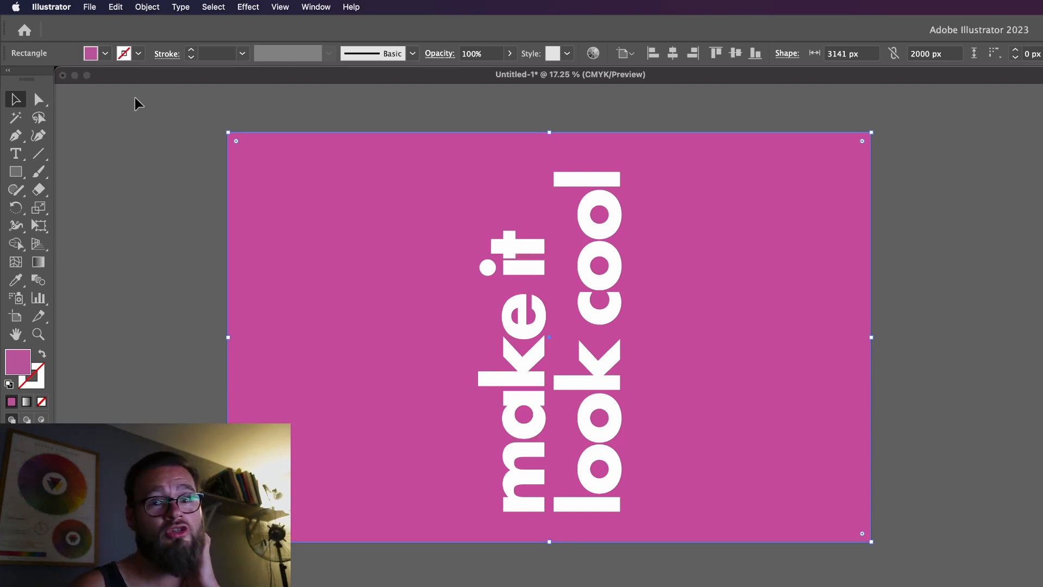
Change the document color mode to RGB Color
click(105, 3)
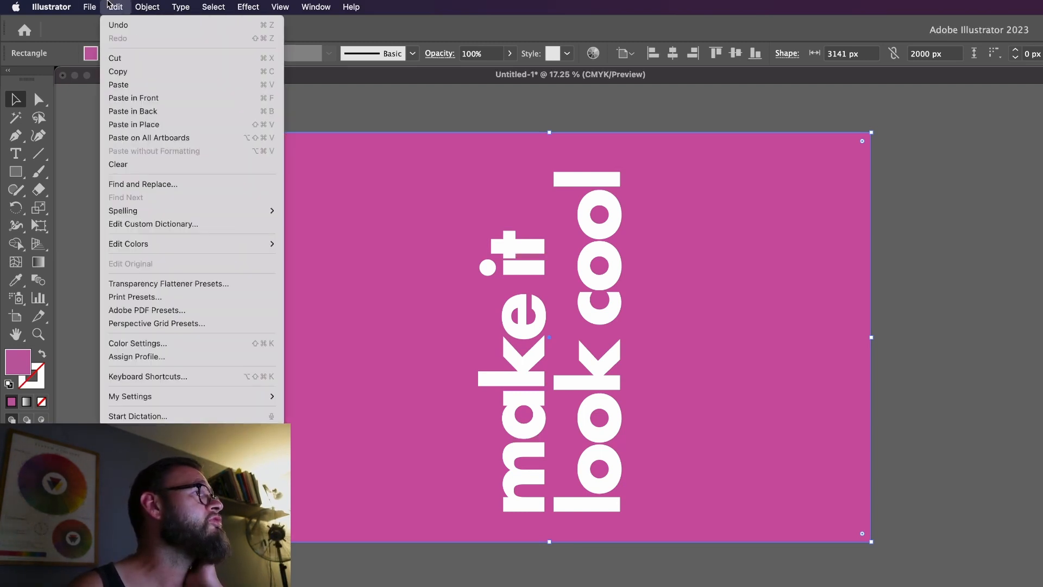
mouse_move(89, 7)
mouse_move(182, 357)
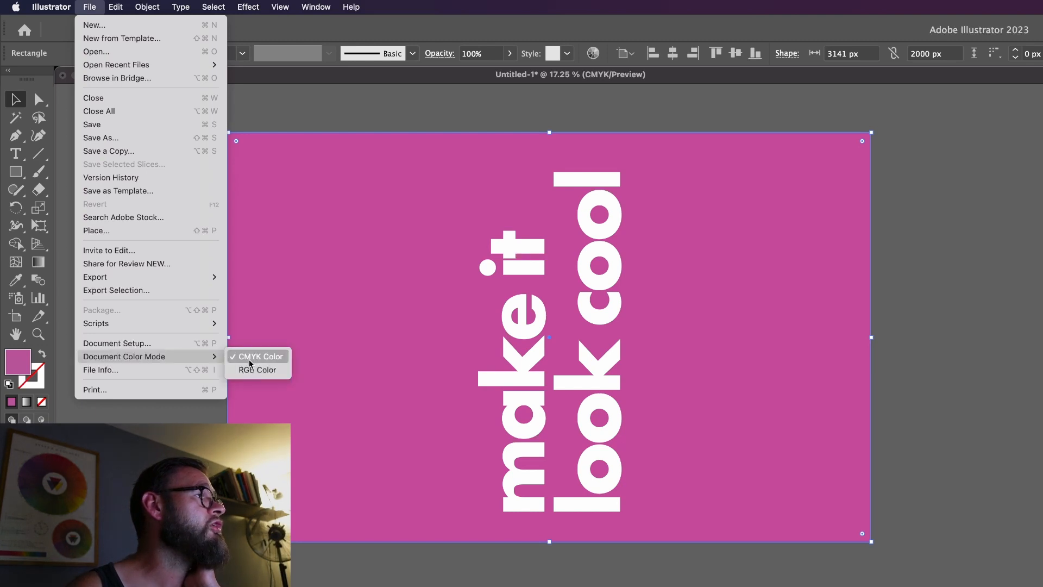
click(249, 369)
Fill the label's background rectangle with a deep magenta-purple and deselect it
double_click(18, 362)
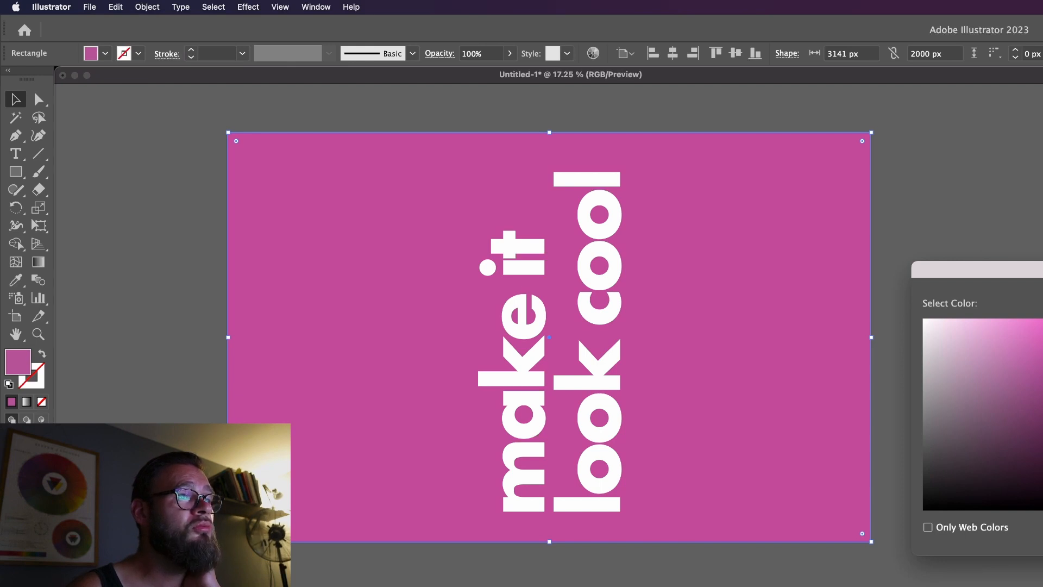
key(Return)
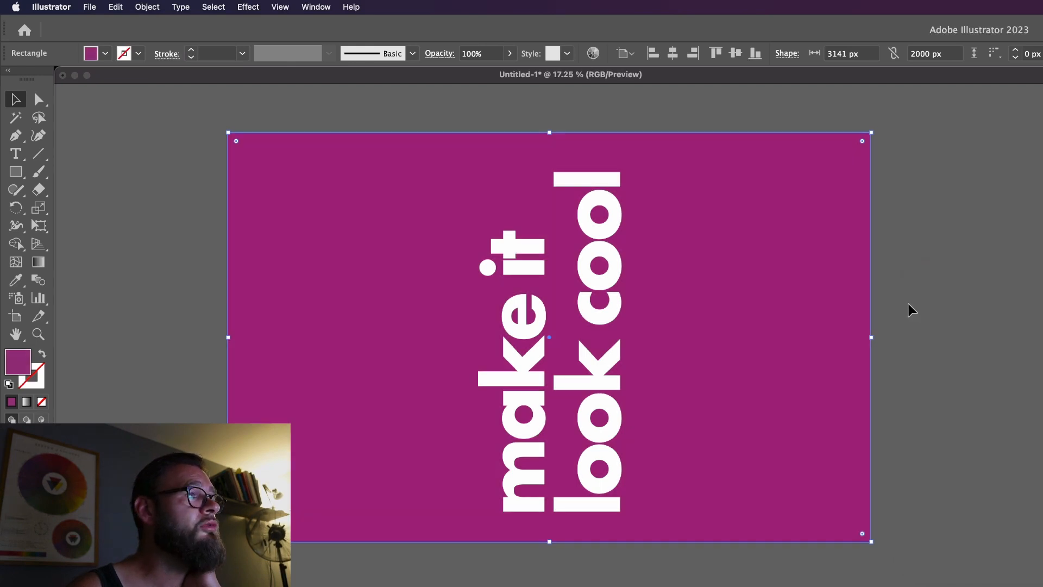
click(939, 308)
Fill the "make it look cool" text with a bright golden yellow and deselect it
click(601, 265)
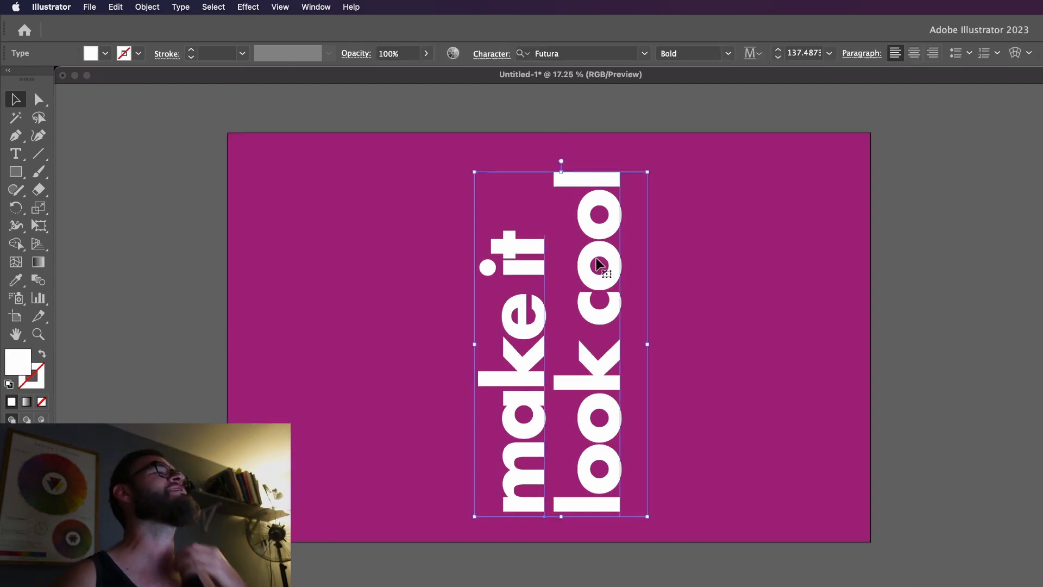
double_click(19, 369)
click(1042, 482)
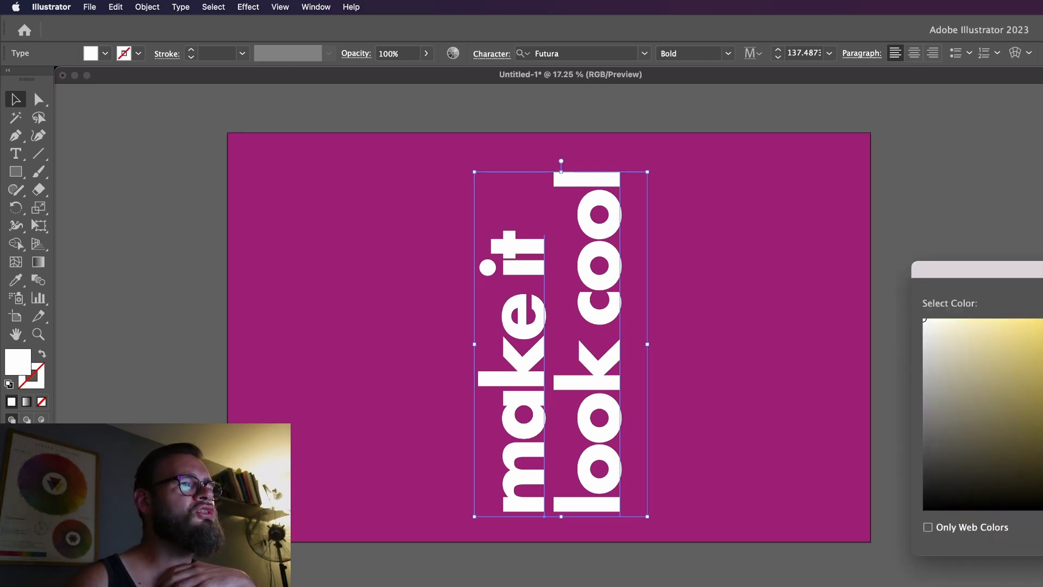
key(Return)
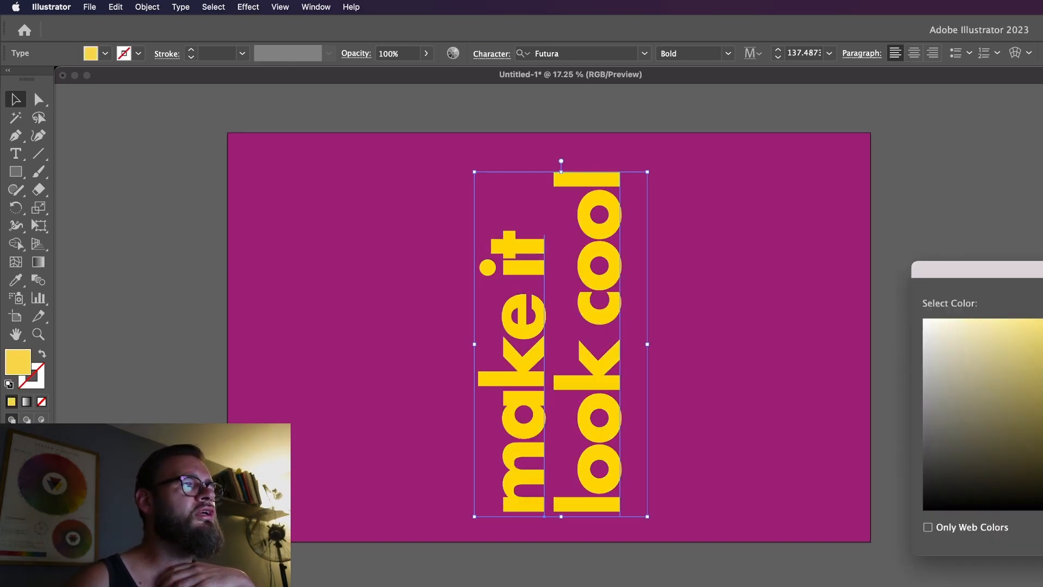
click(965, 319)
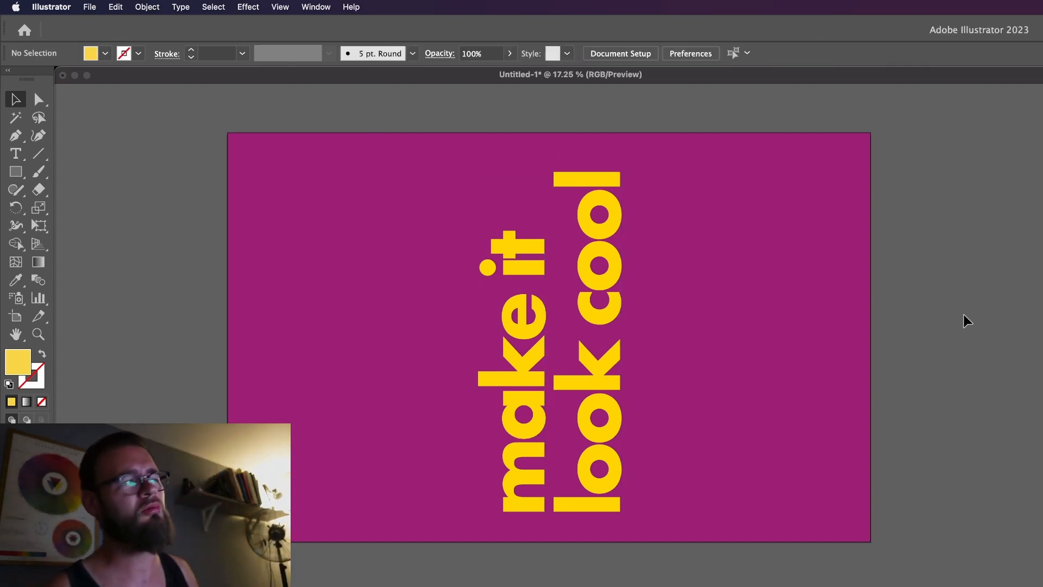
key(super+s)
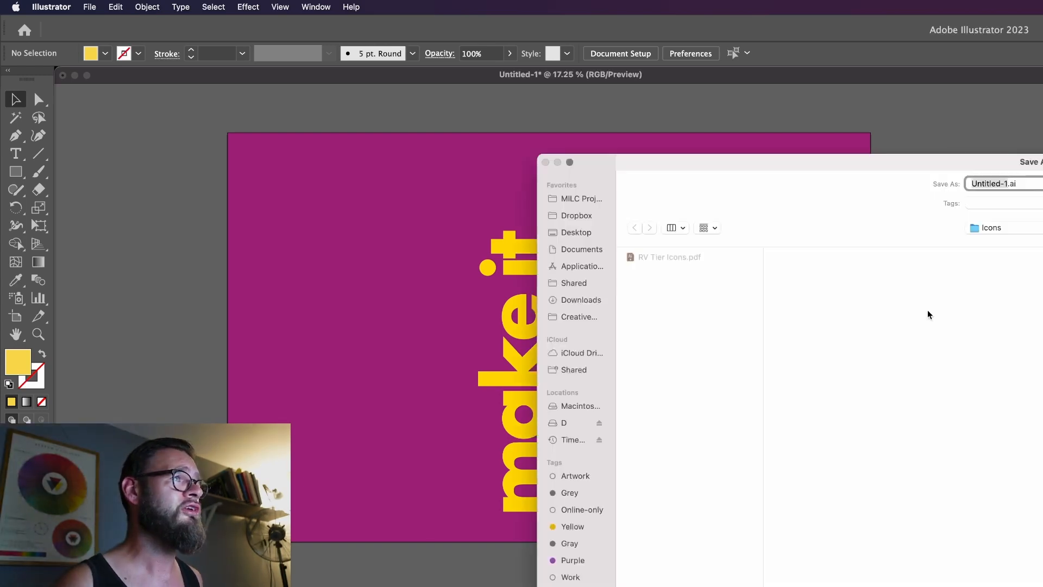
key(Escape)
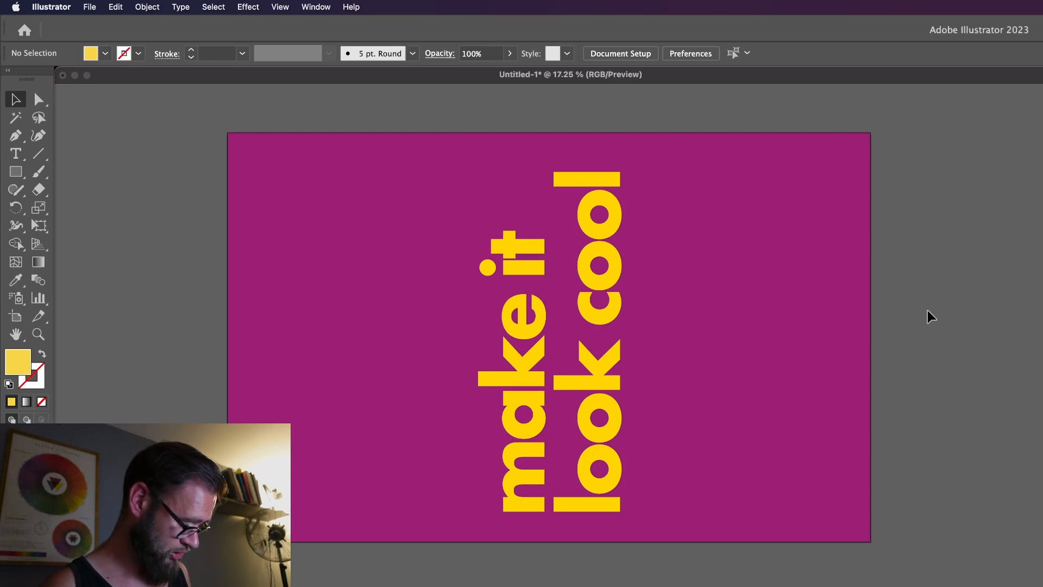
click(788, 261)
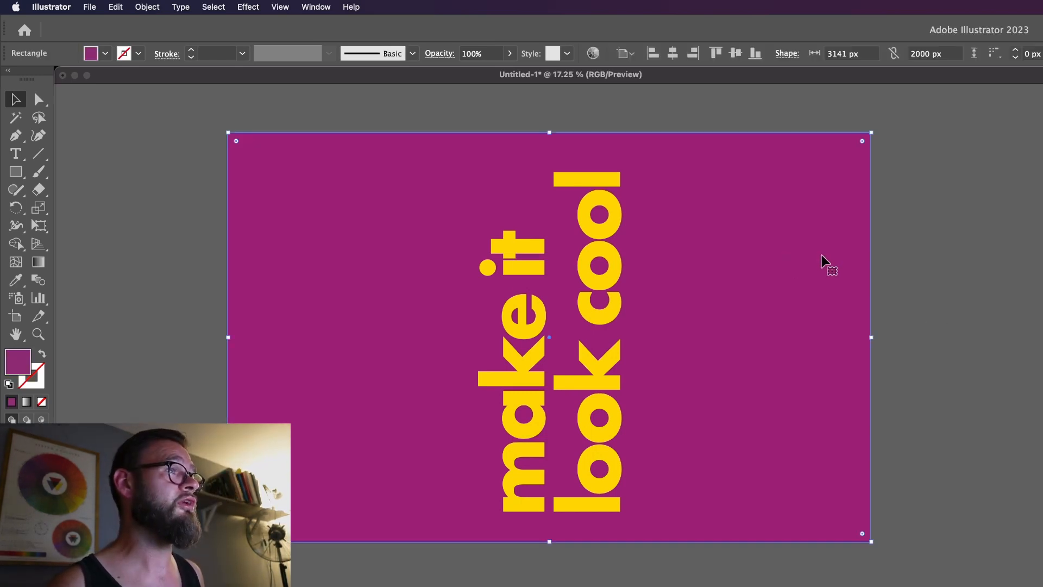
click(917, 263)
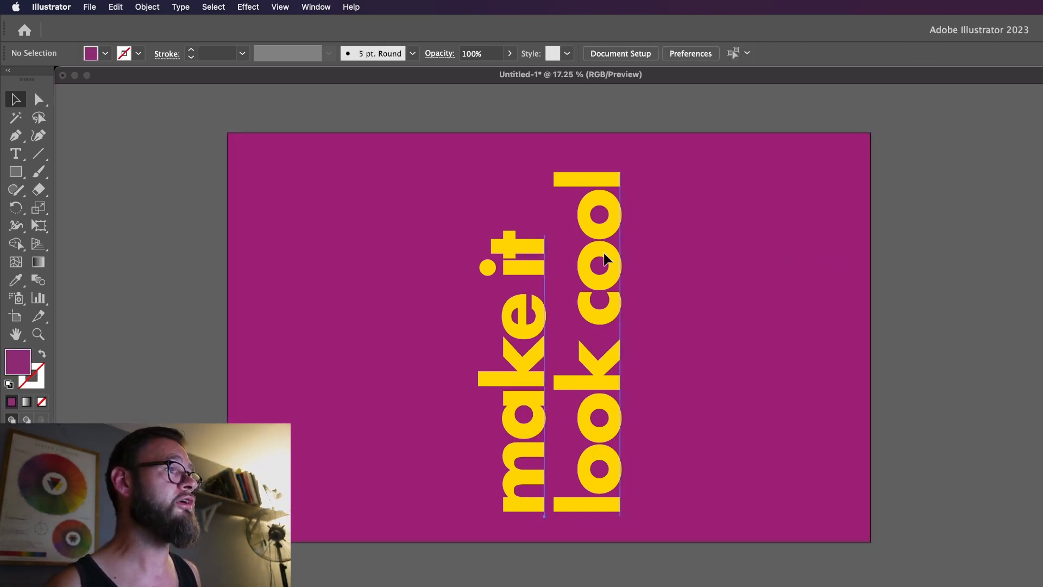
Copy all of the label artwork and switch to the blank 3141 × 2000 px document in Photoshop
key(super+a)
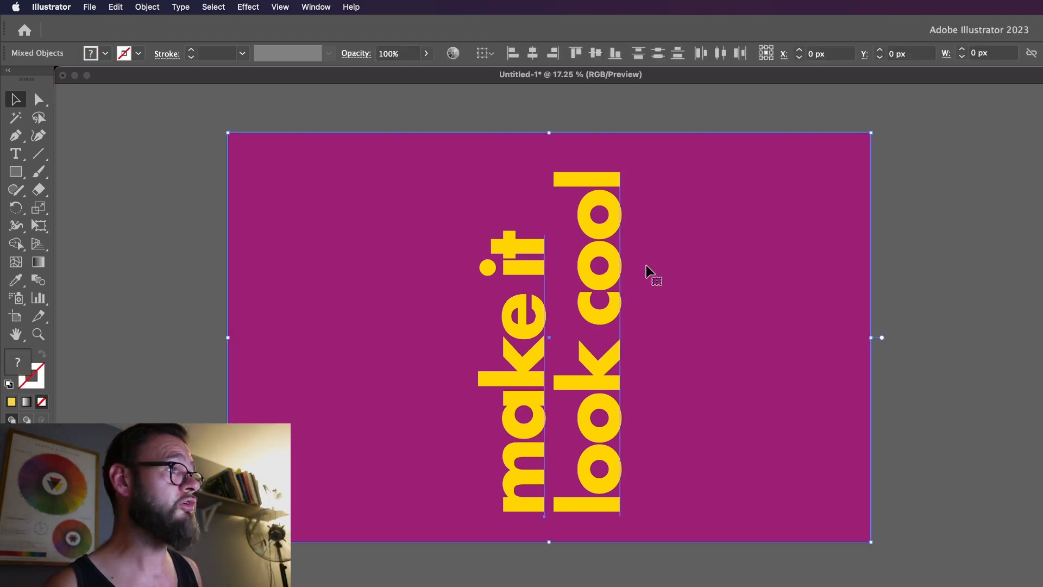
click(905, 303)
key(super+a)
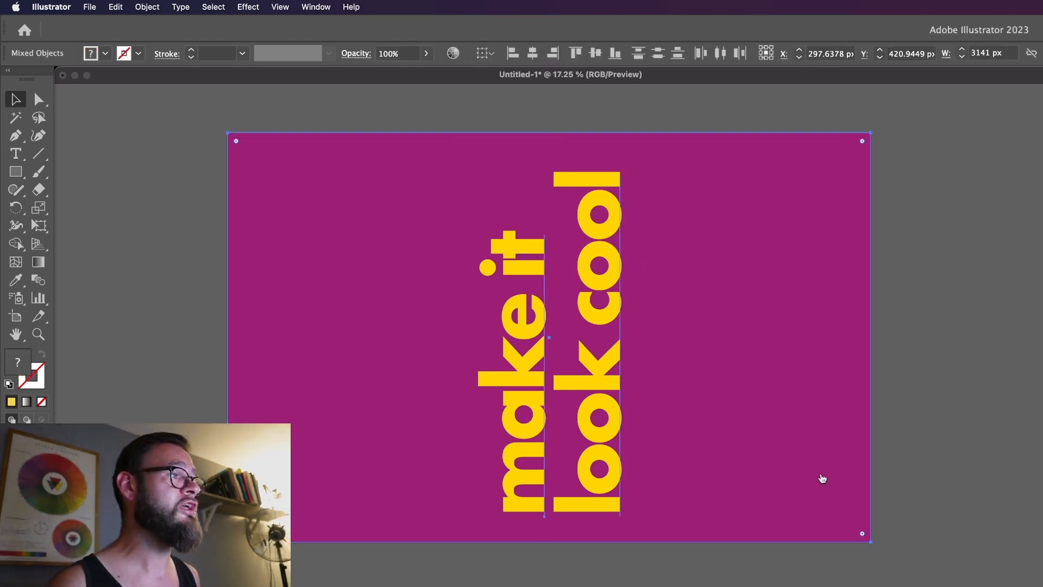
key(Tab)
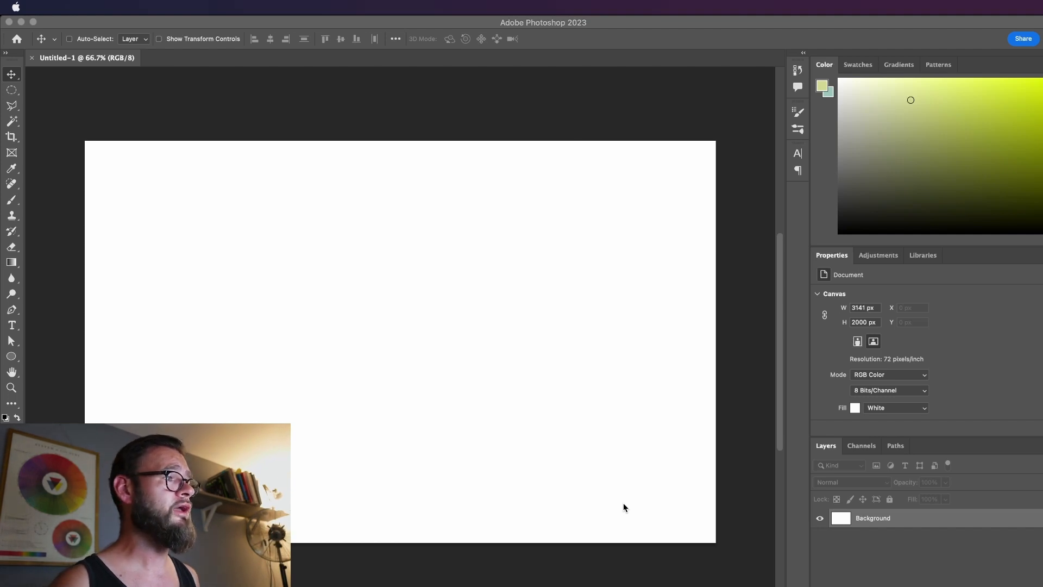
Paste the label artwork into the blank document as a Smart Object and commit its placement
click(625, 175)
key(super+v)
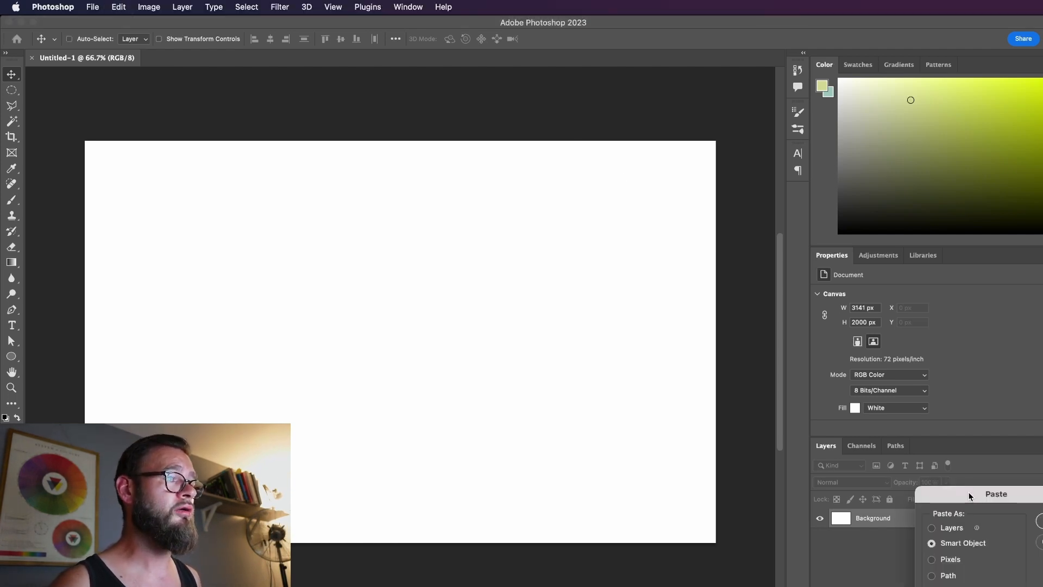
drag(969, 496, 488, 263)
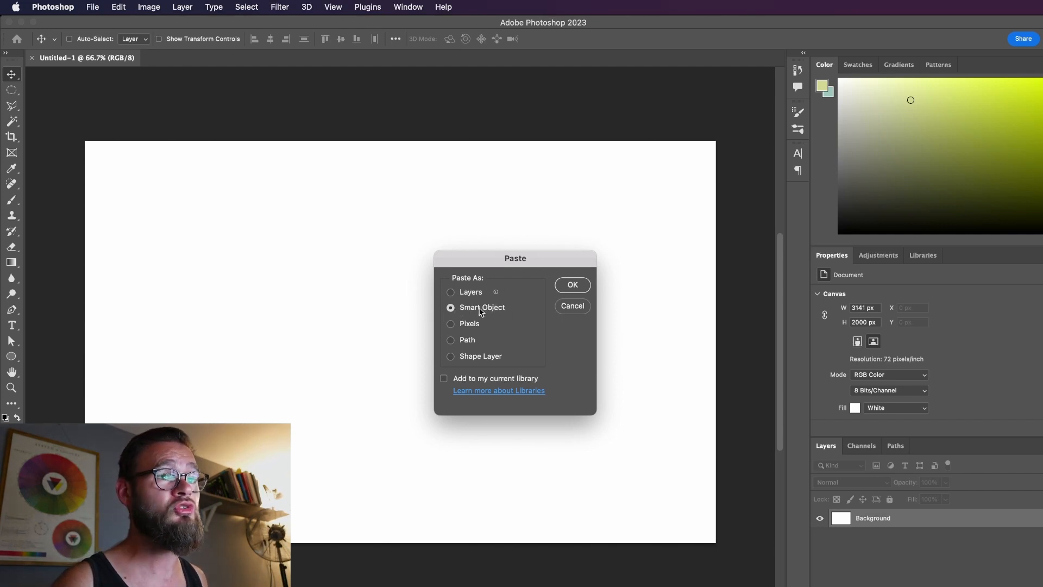
click(573, 285)
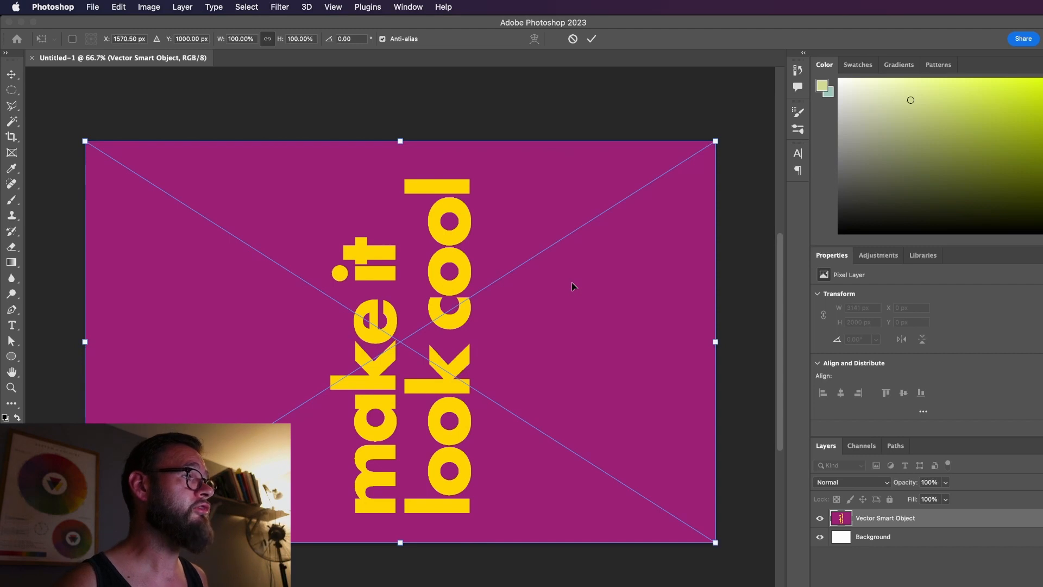
key(Return)
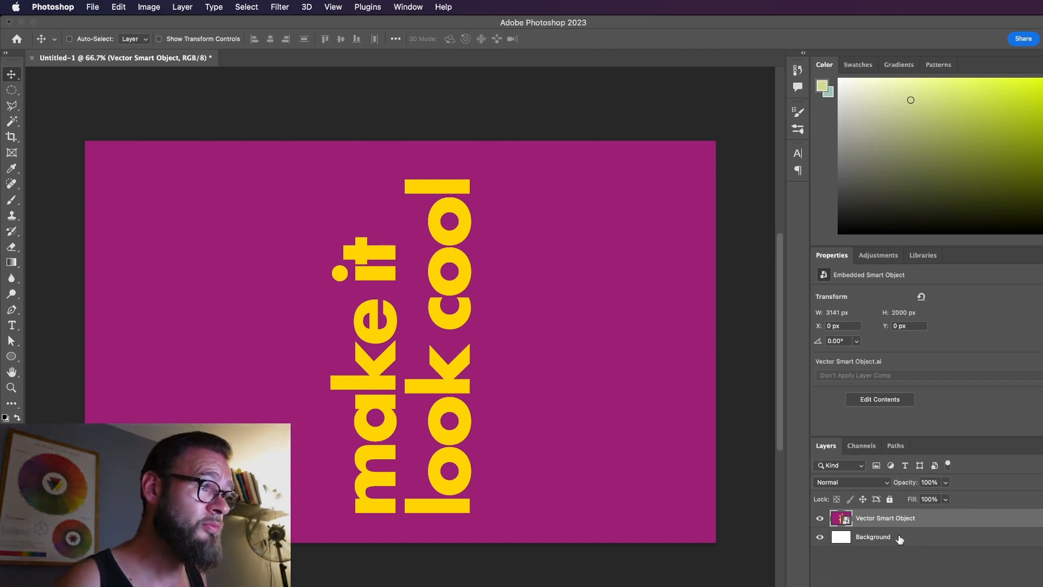
Remove the white Background layer and save the document on the Desktop as Label.psd
key(super+s)
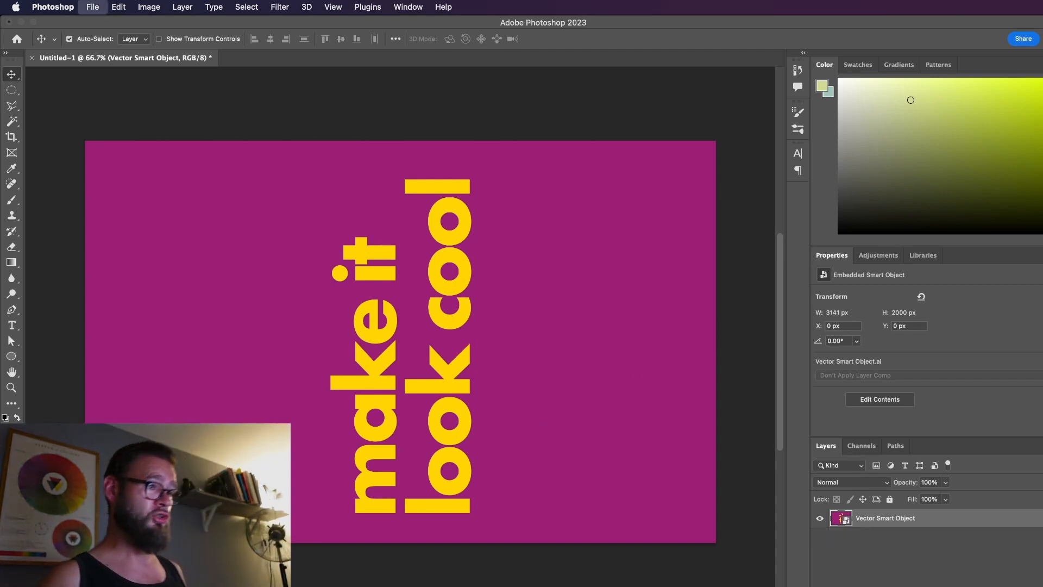
key(Escape)
key(super+s)
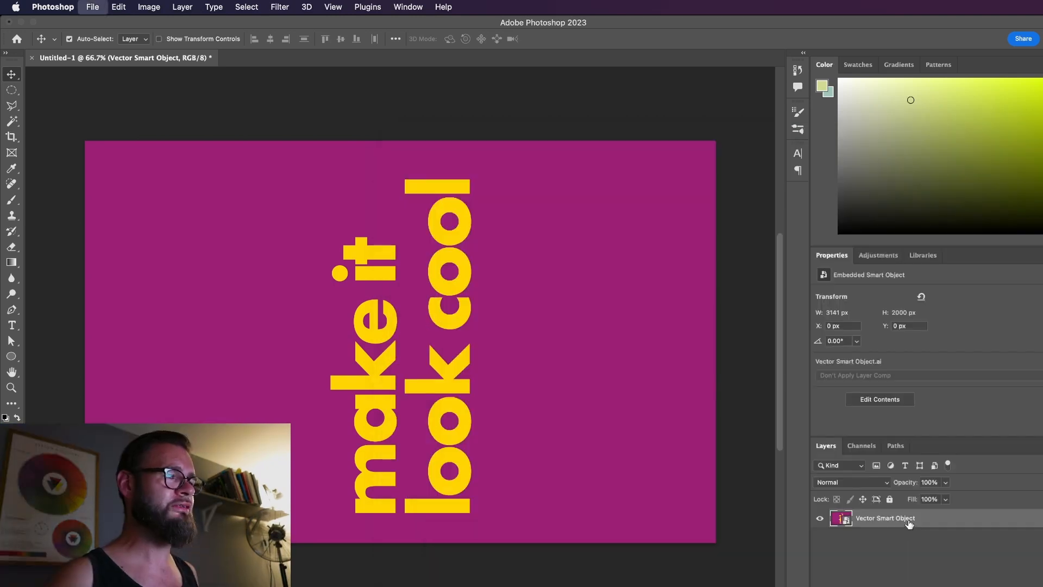
key(Escape)
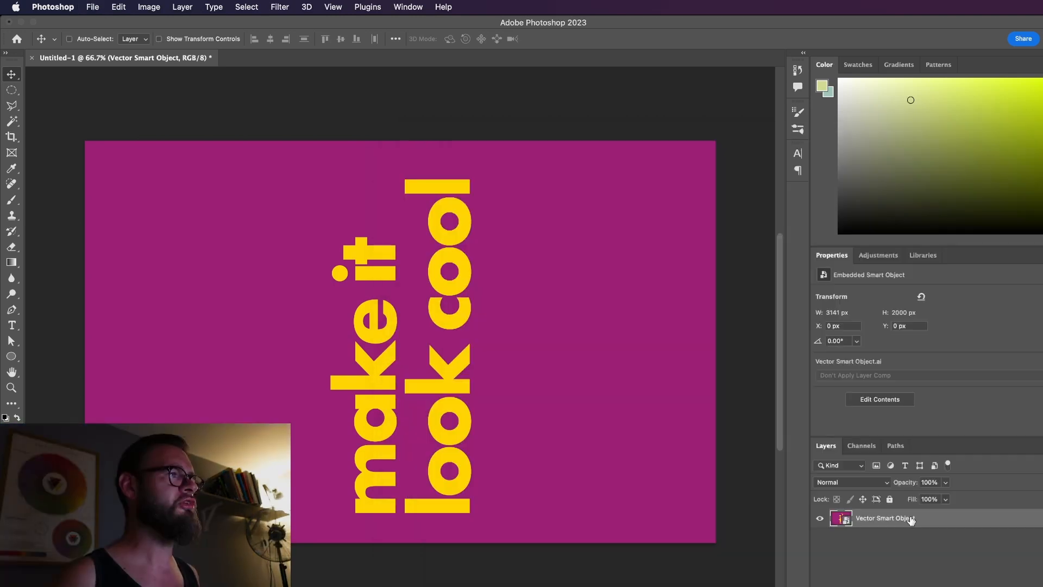
key(super+s)
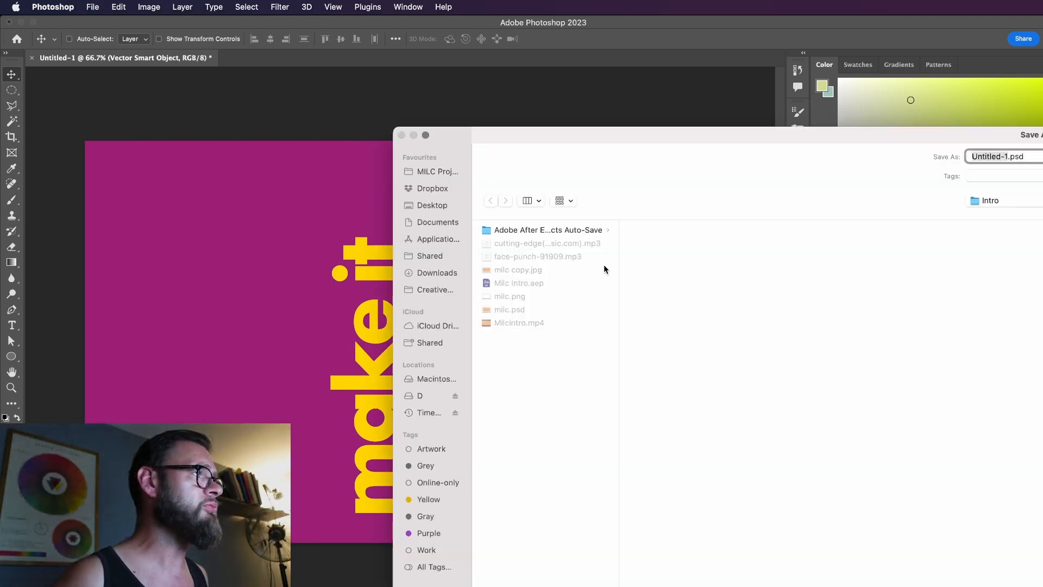
click(440, 207)
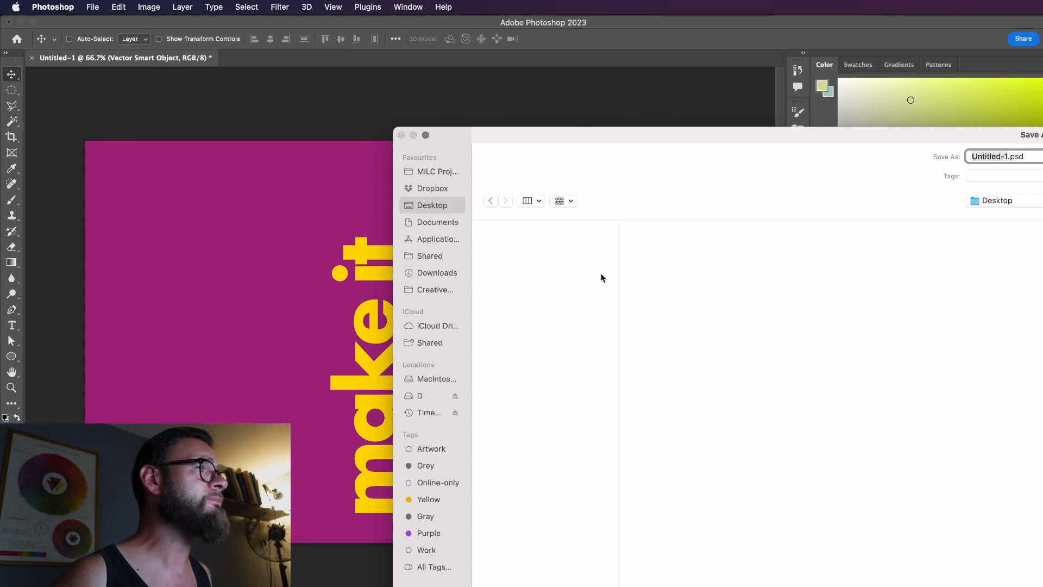
text(Label)
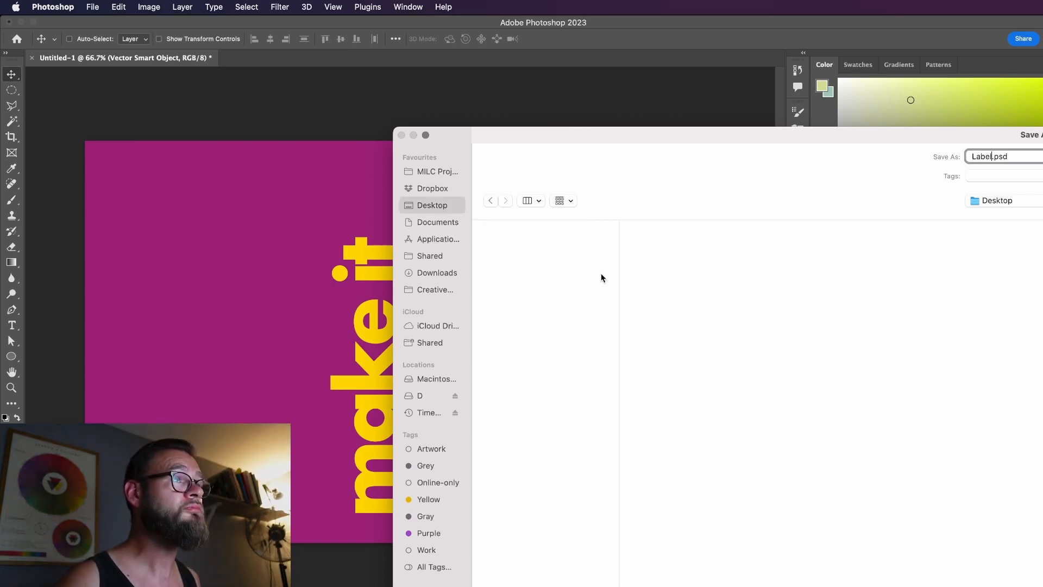
key(Return)
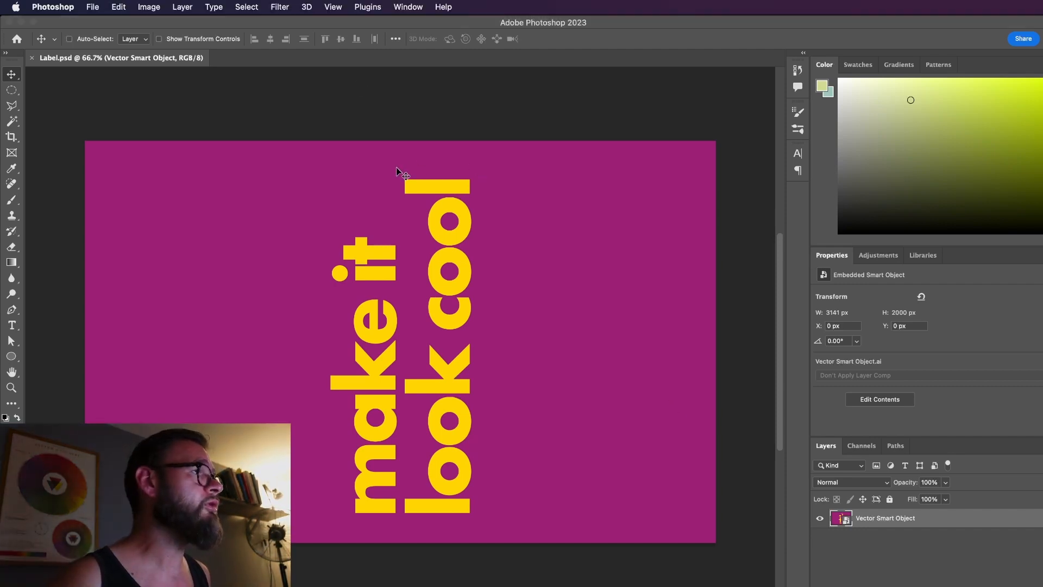
Rename the Vector Smart Object layer as "Base Layer"
double_click(902, 519)
text(Base)
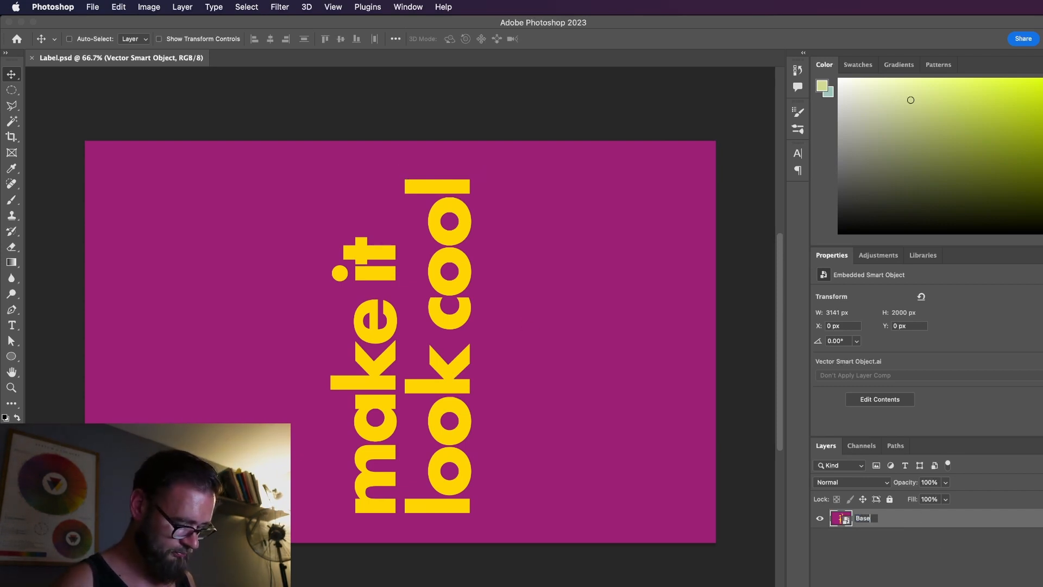
text( Layer)
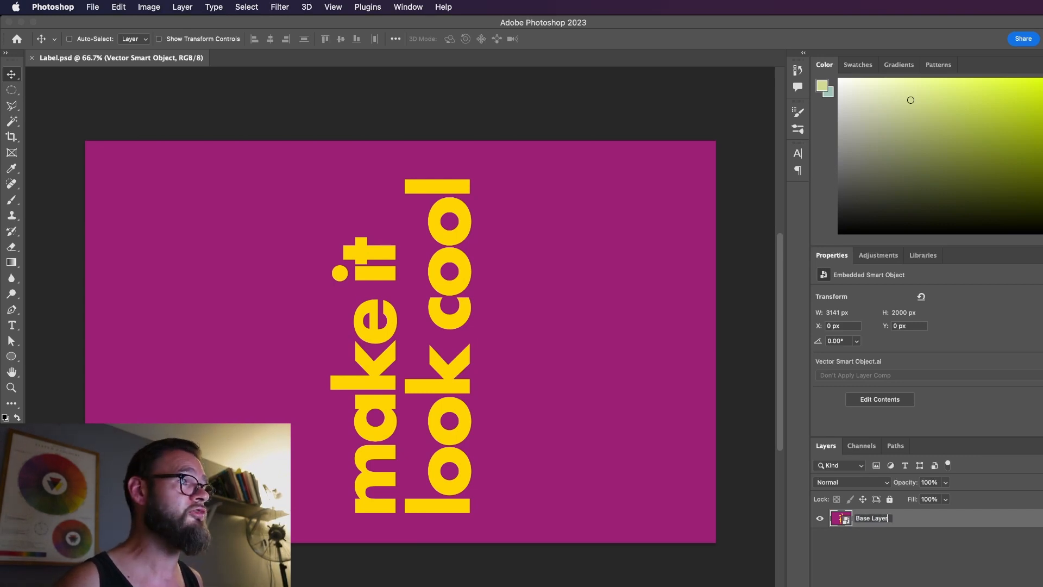
key(Return)
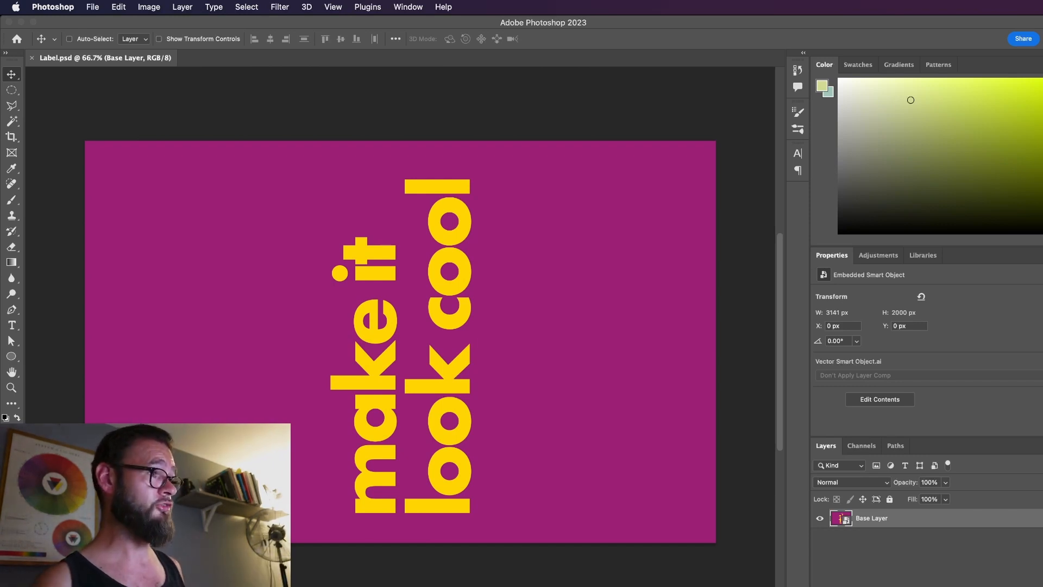
right_click(935, 525)
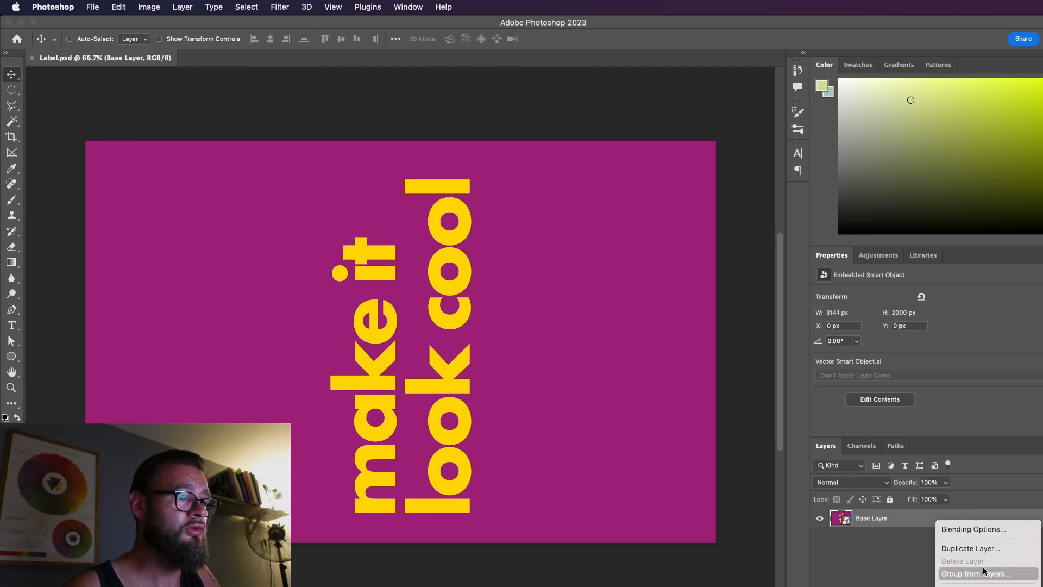
click(900, 530)
right_click(918, 522)
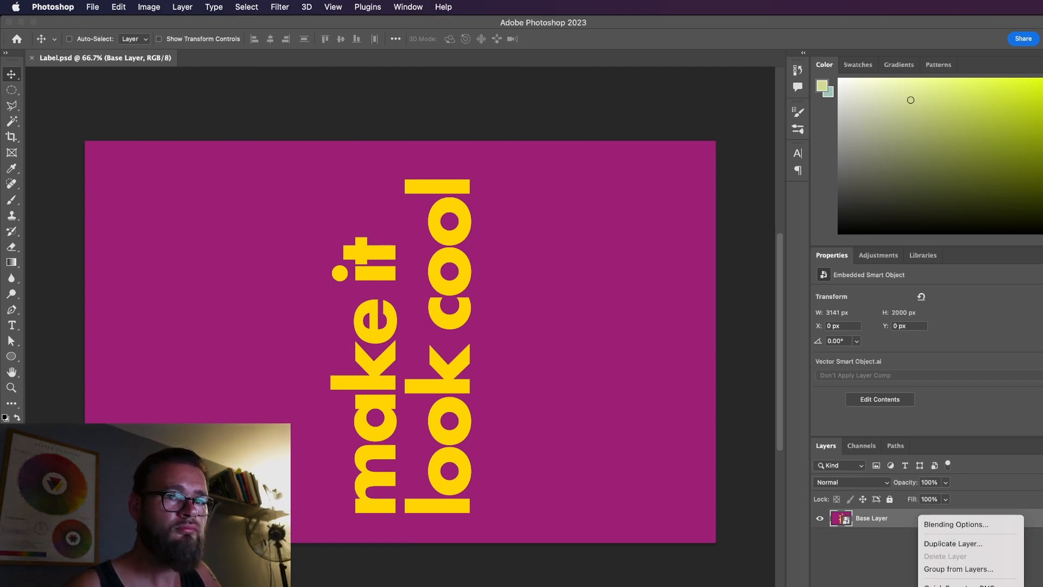
click(865, 460)
key(ctrl+alt+Up)
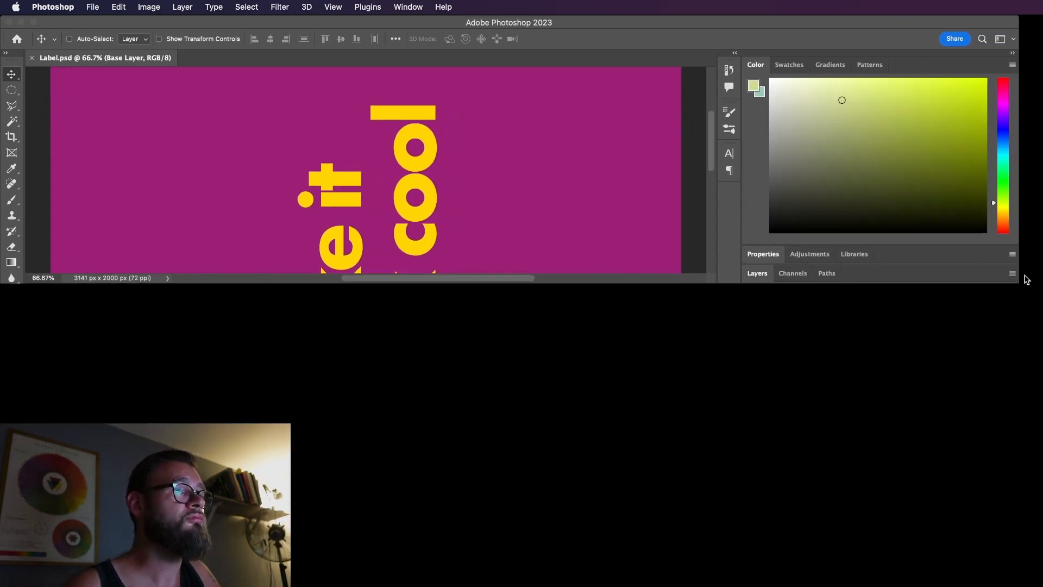
drag(1017, 283, 1040, 584)
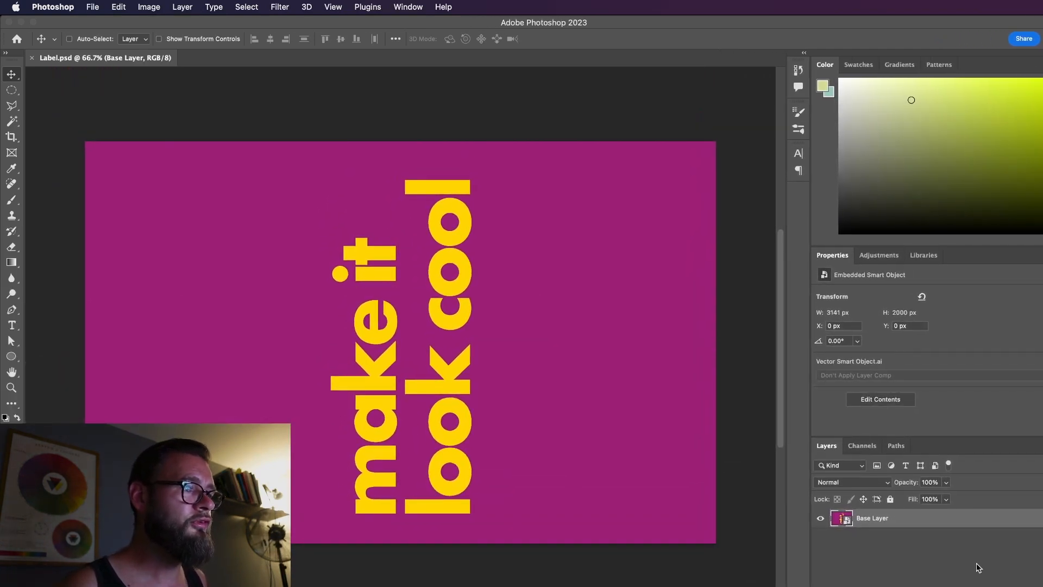
Duplicate the Base Layer and rename the copy as "Metallic"
right_click(951, 519)
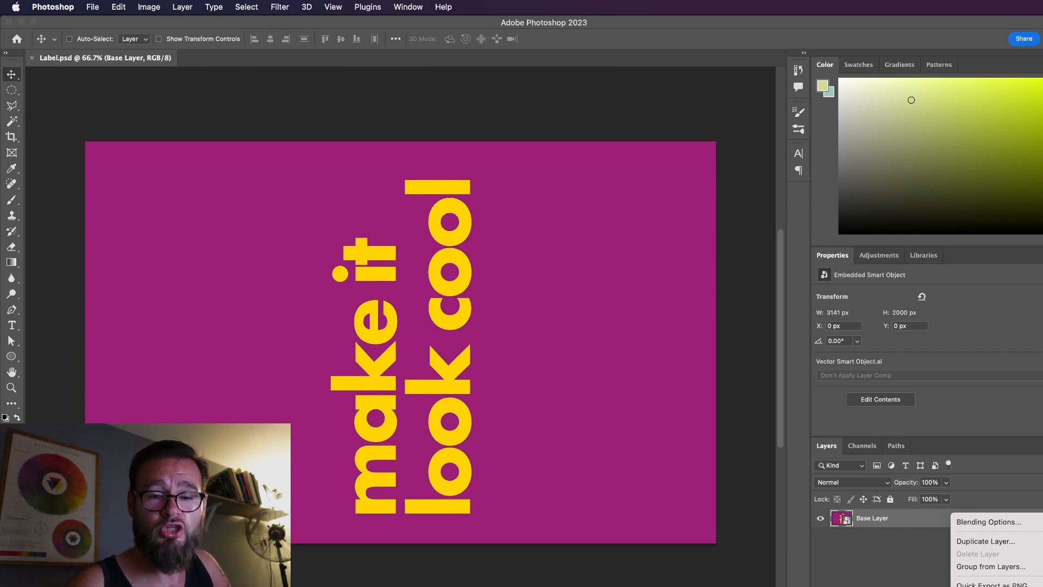
click(986, 541)
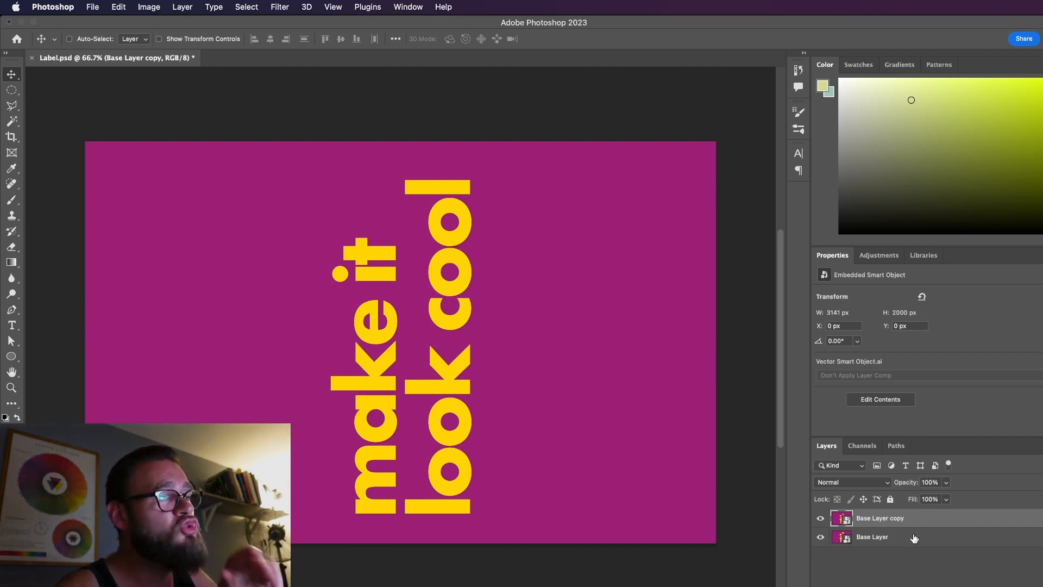
double_click(886, 519)
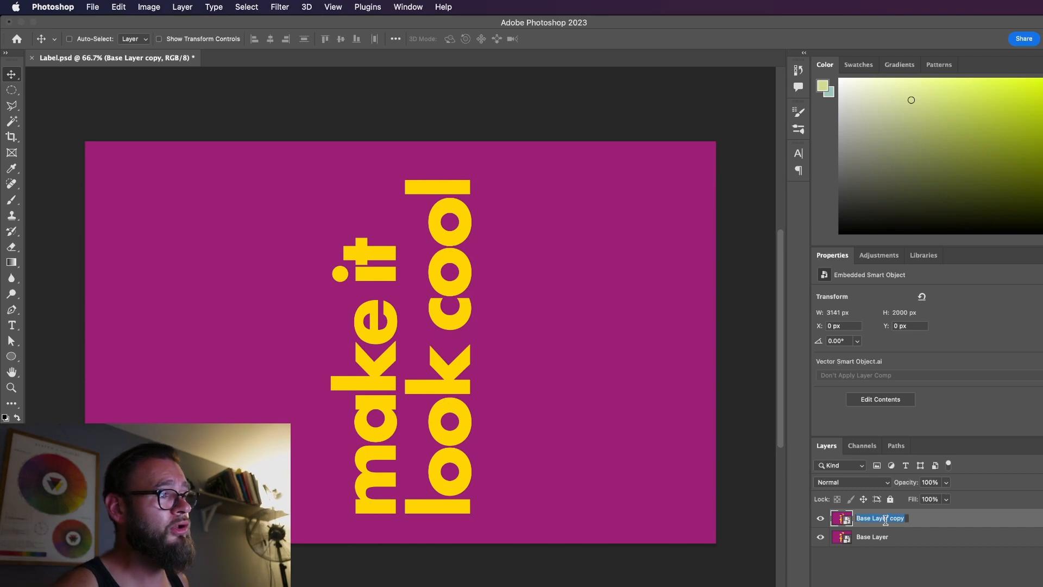
text(Metallic)
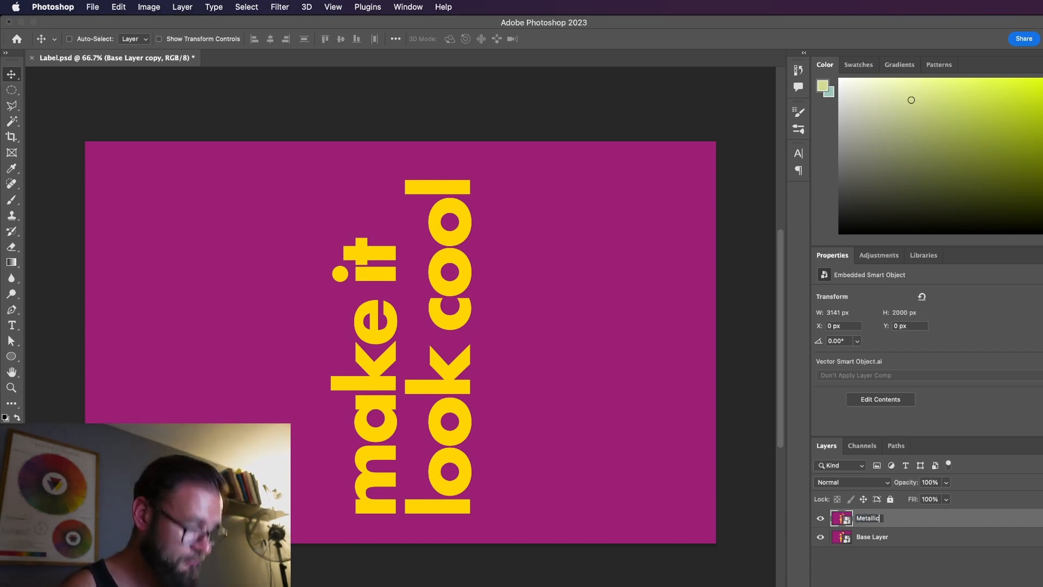
key(Return)
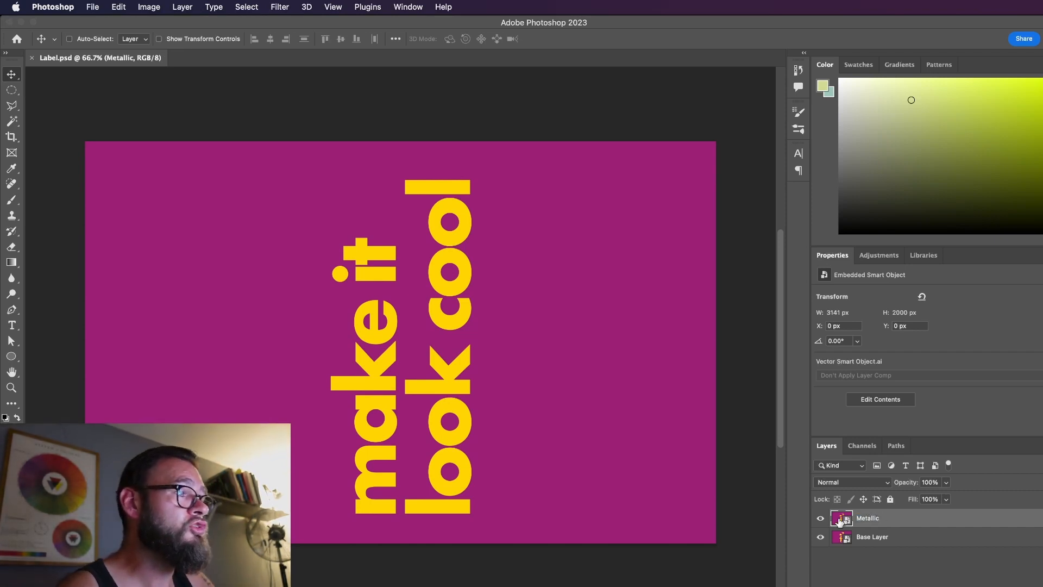
Open the Metallic layer's Smart Object contents in Illustrator with the whole artboard in view
double_click(839, 519)
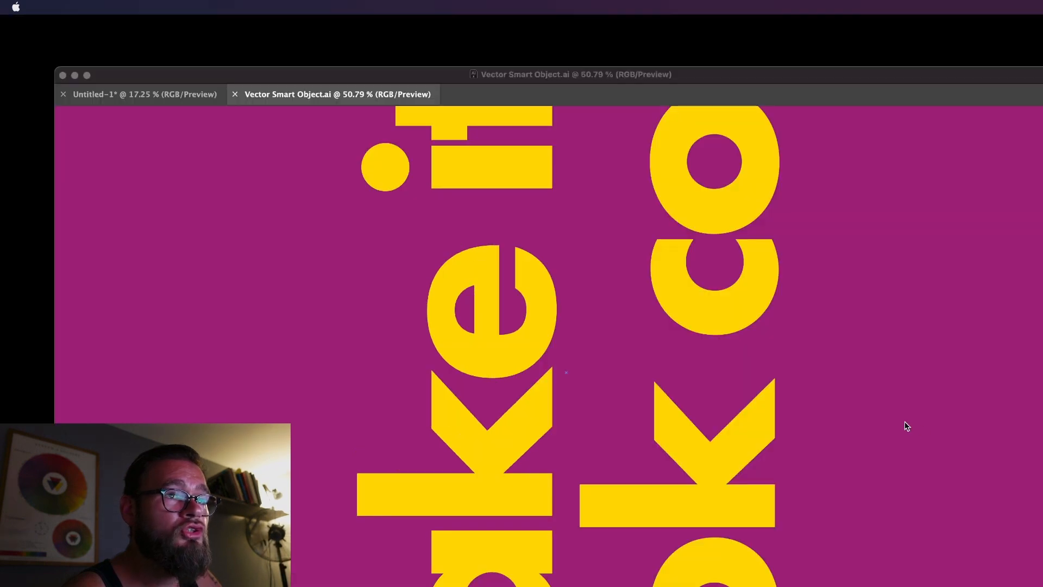
key(super+minus)
key(super+minus)
key(super+minus)
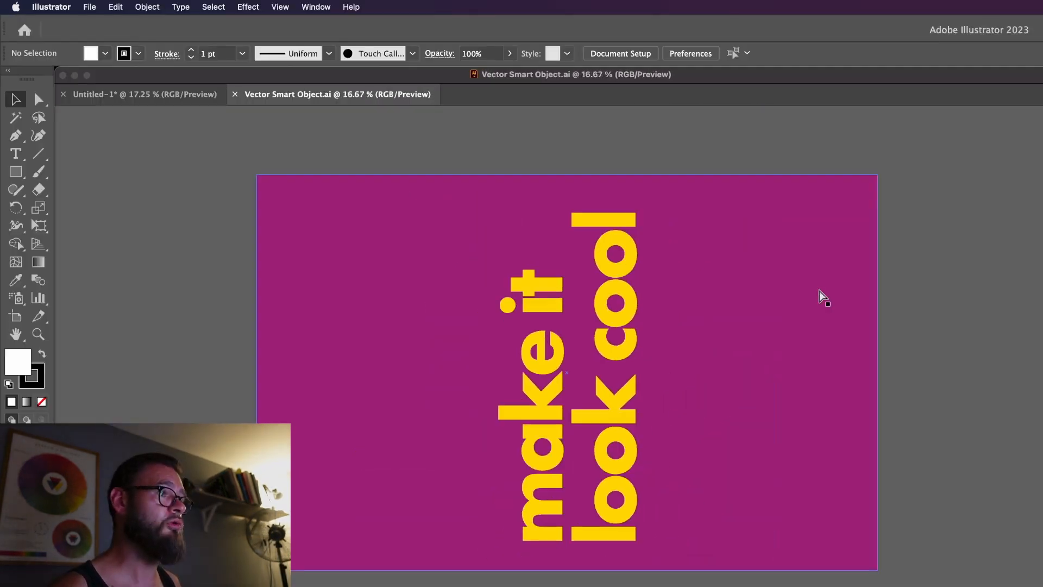
Delete the purple background rectangle from the Metallic artwork, save it, and return to Photoshop
click(824, 297)
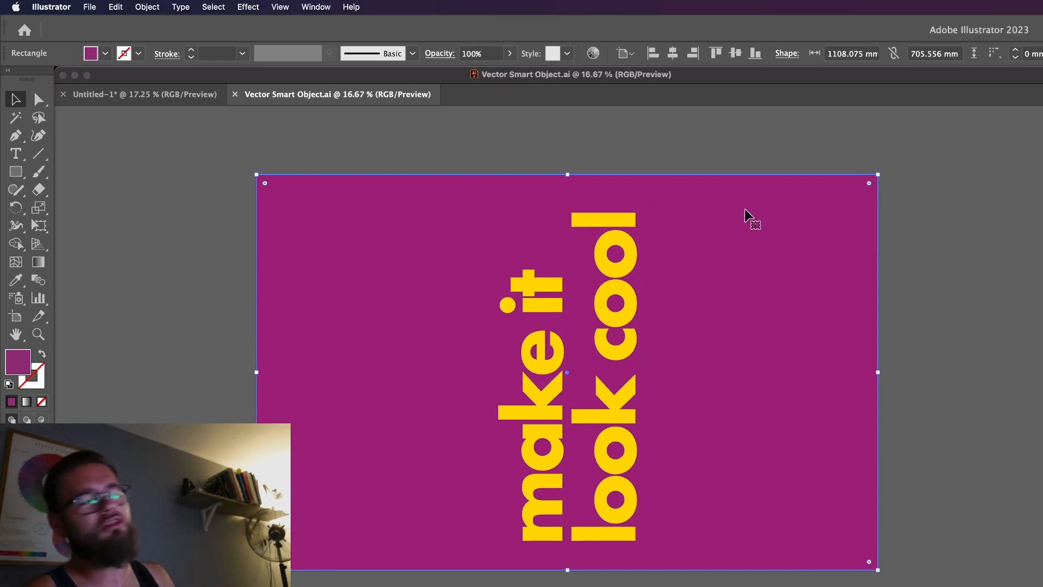
key(Delete)
key(super+s)
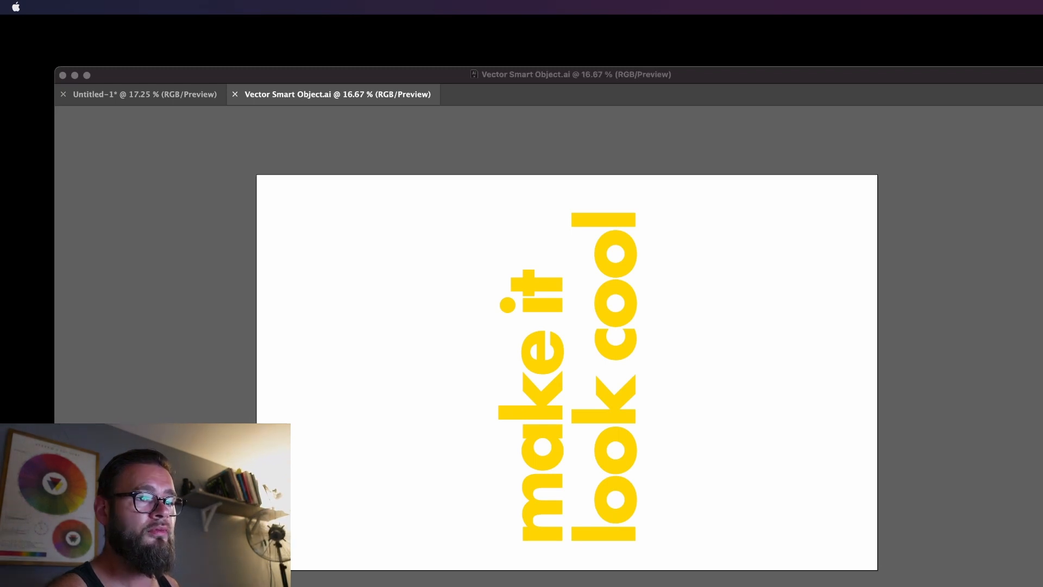
key(super+Tab)
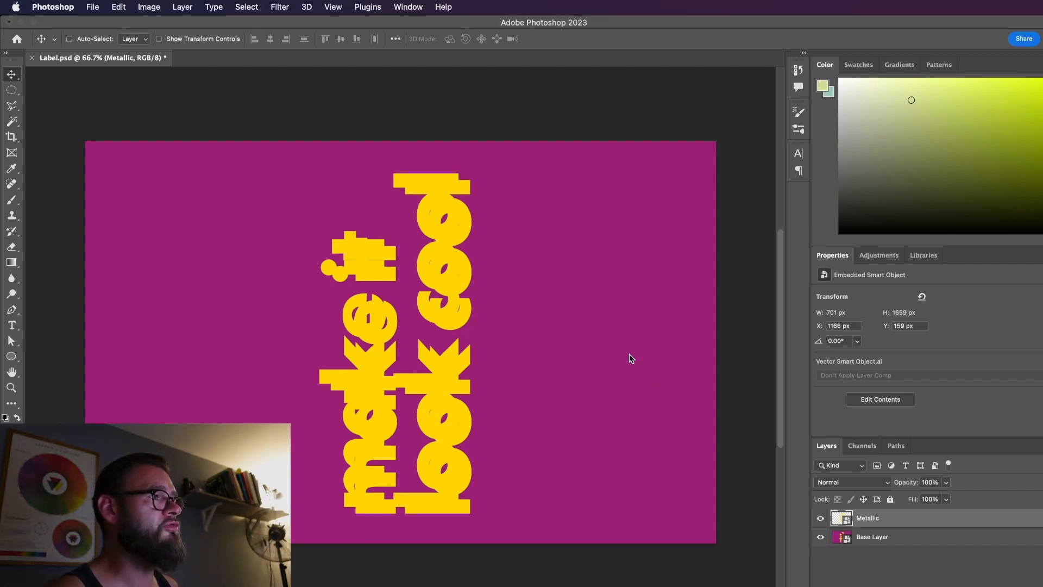
Return to the Metallic artwork in Illustrator and undo the deletion of the purple background rectangle
key(super)
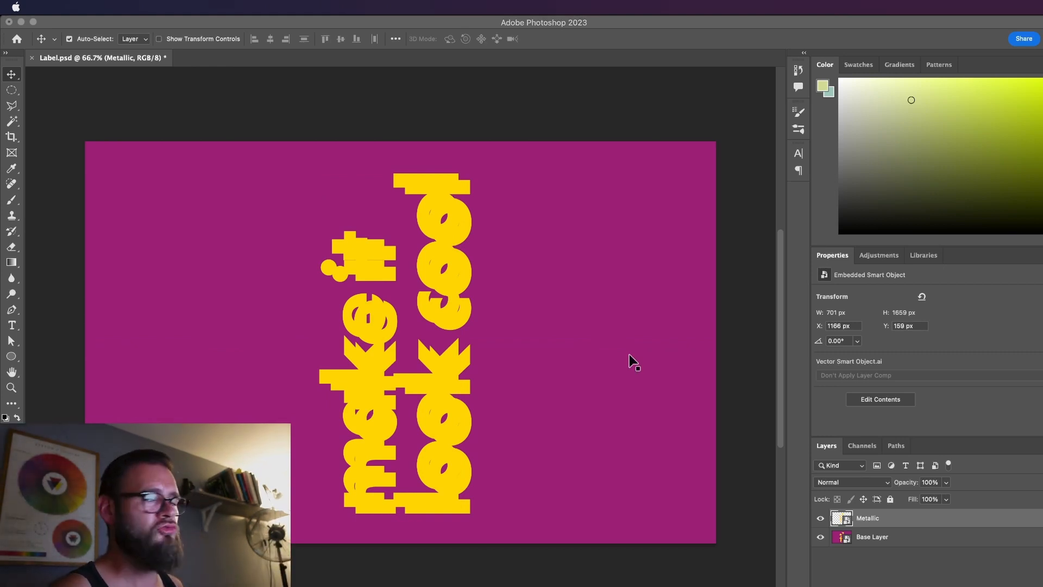
key(super+s)
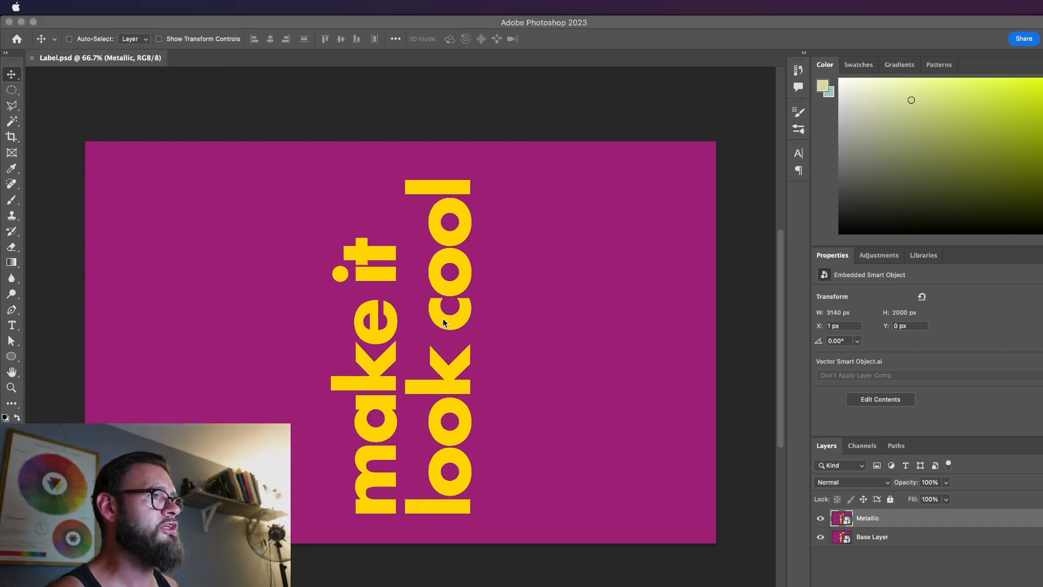
key(super+Tab)
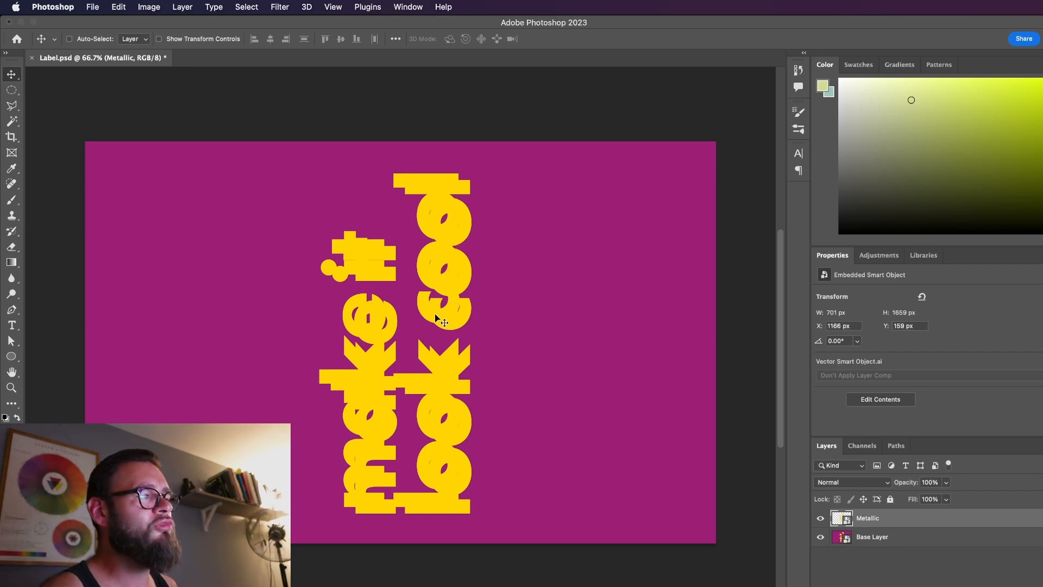
key(super+Tab)
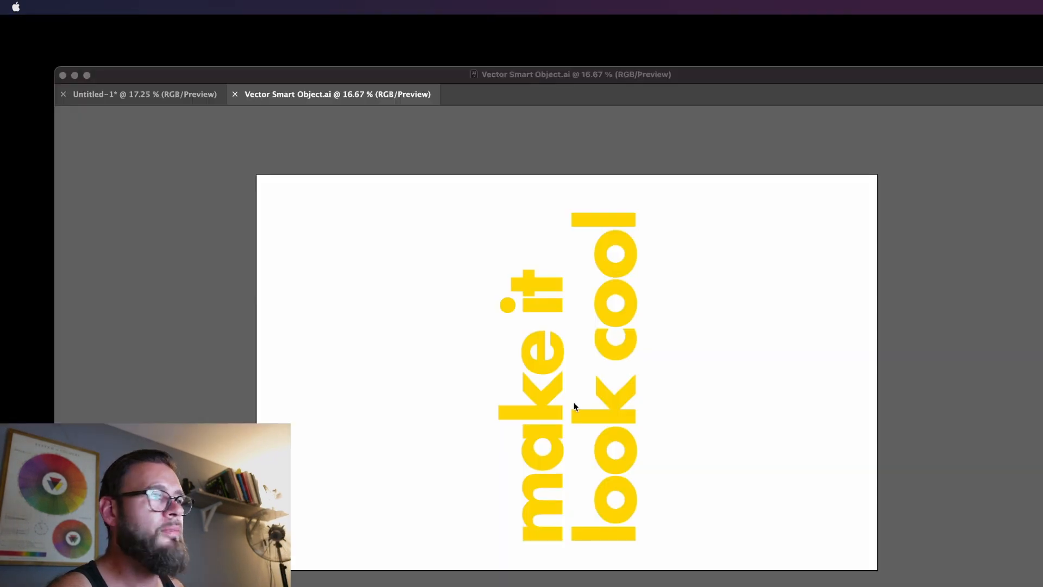
key(super+z)
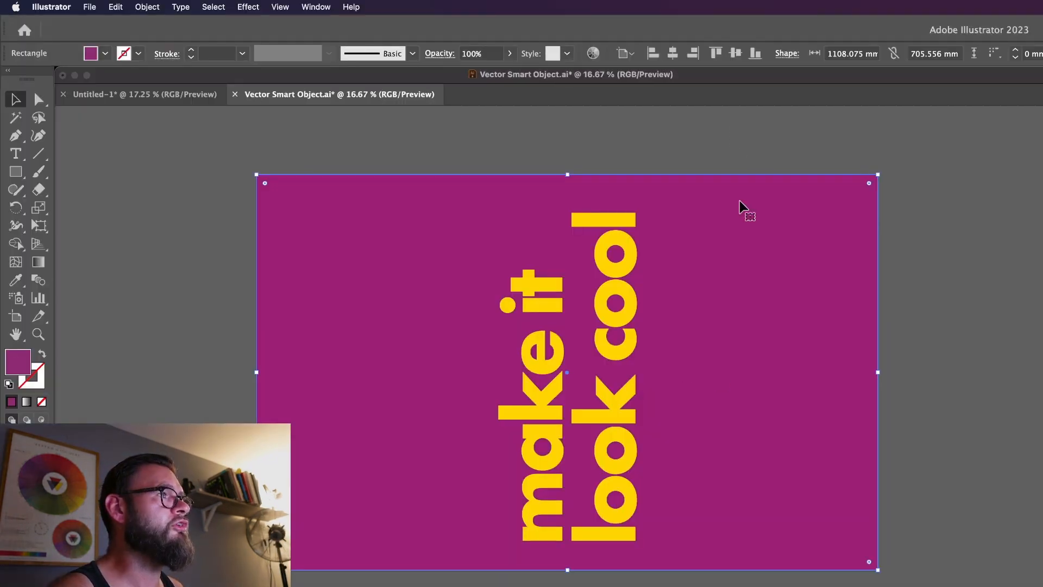
Set the background rectangle's fill to None, deselect it, and save the Smart Object artwork
click(41, 402)
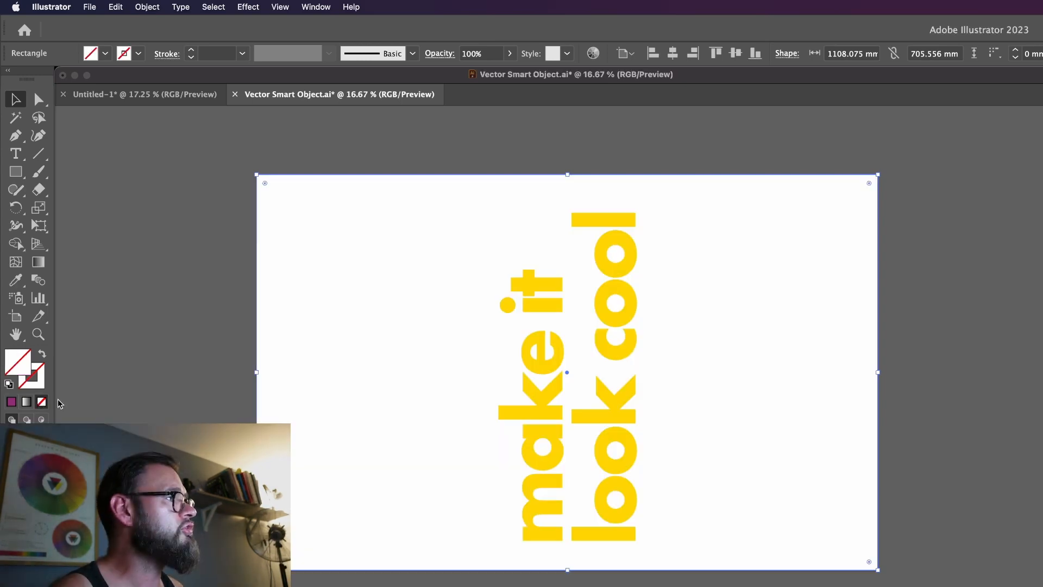
click(145, 394)
key(super+s)
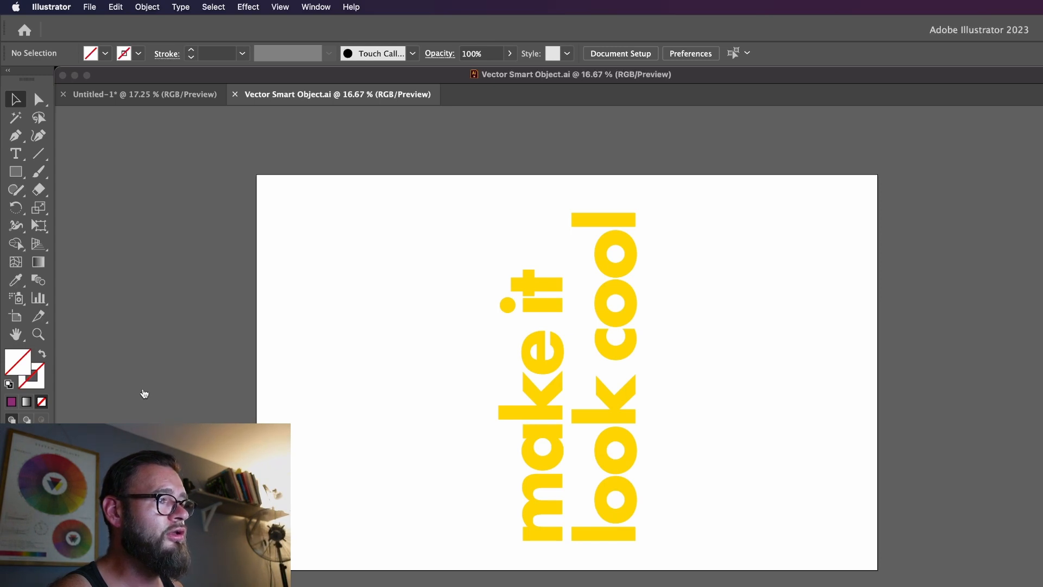
In Photoshop, align the Metallic lettering over the base text at X 1224 px, Y 192 px and save Label.psd
key(Tab)
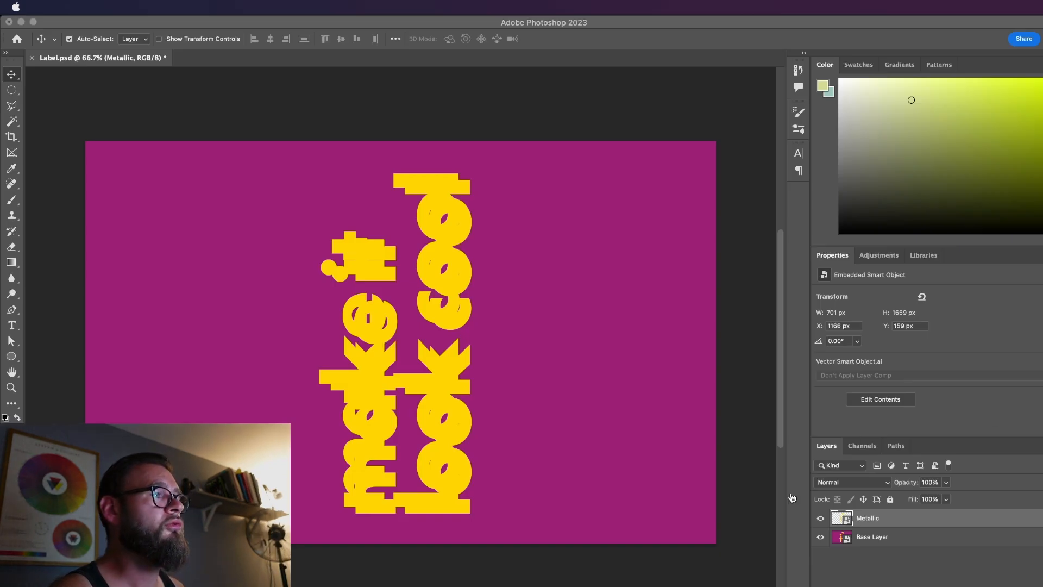
click(818, 577)
key(super+s)
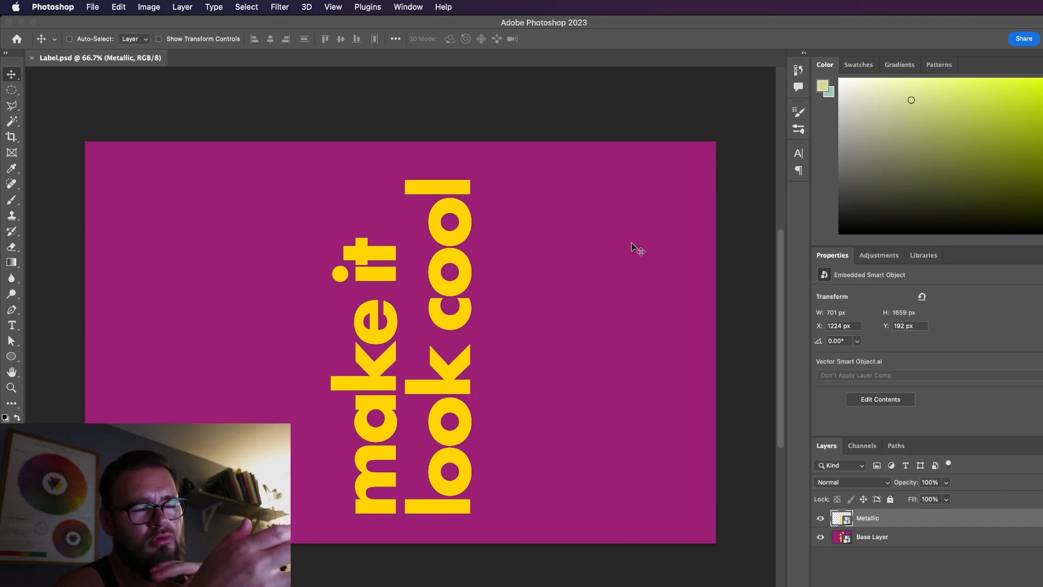
Switch to the Can.c4d scene in Cinema 4D
key(super)
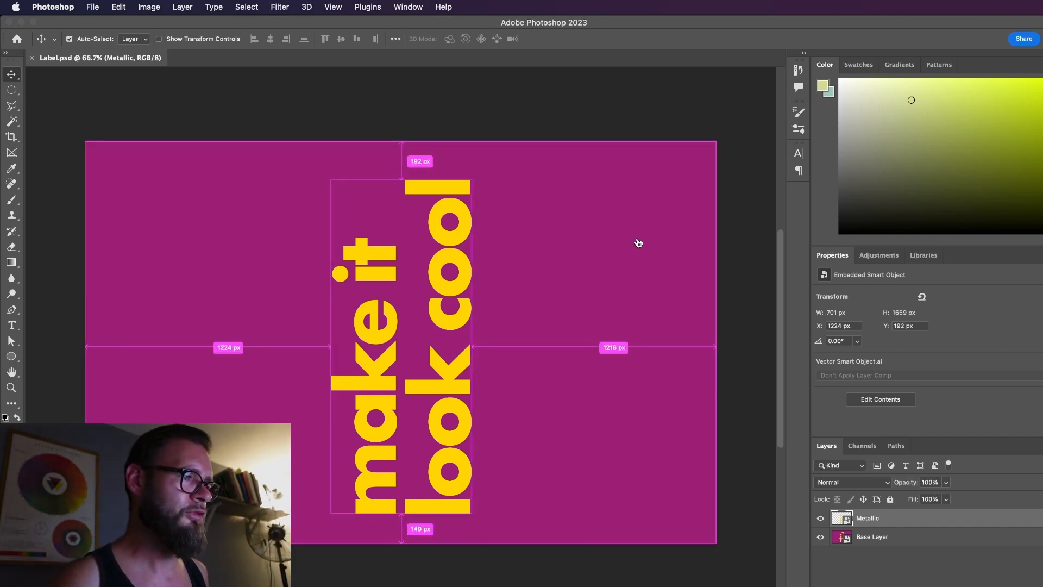
key(super+Tab)
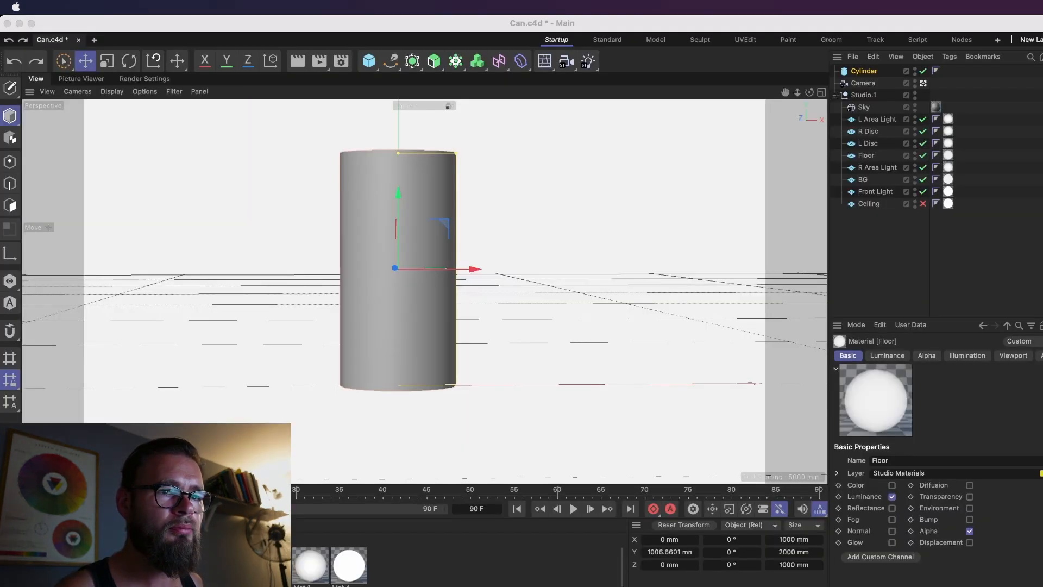
Save the Can.c4d scene, create a new material and open it for editing
click(474, 569)
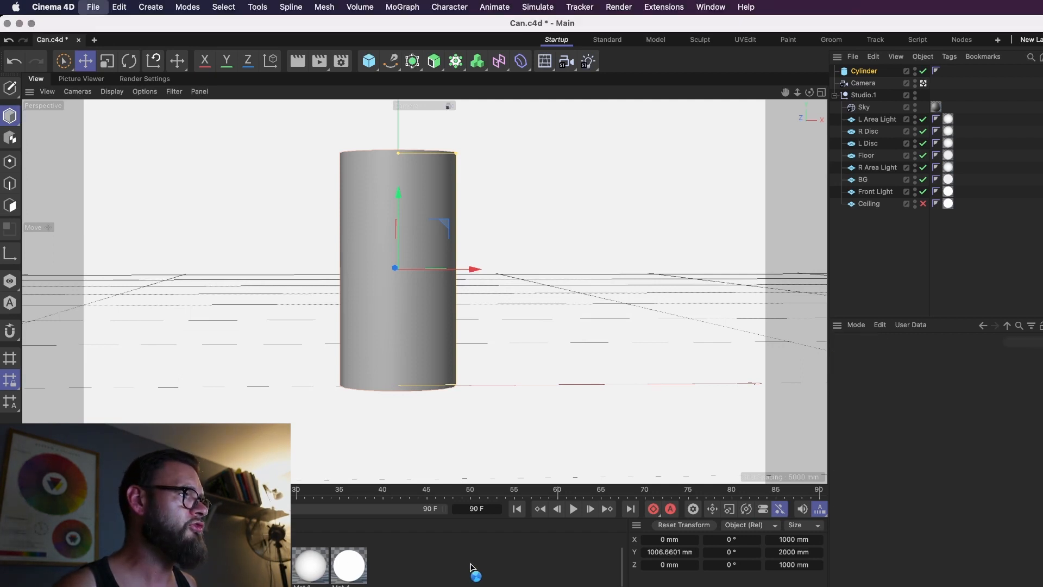
key(super+s)
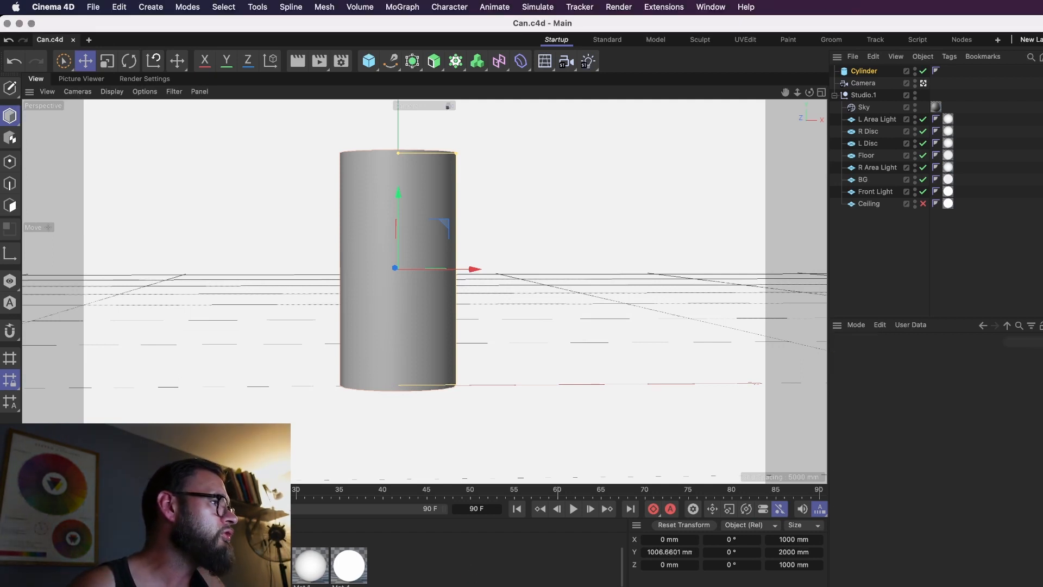
key(super+n)
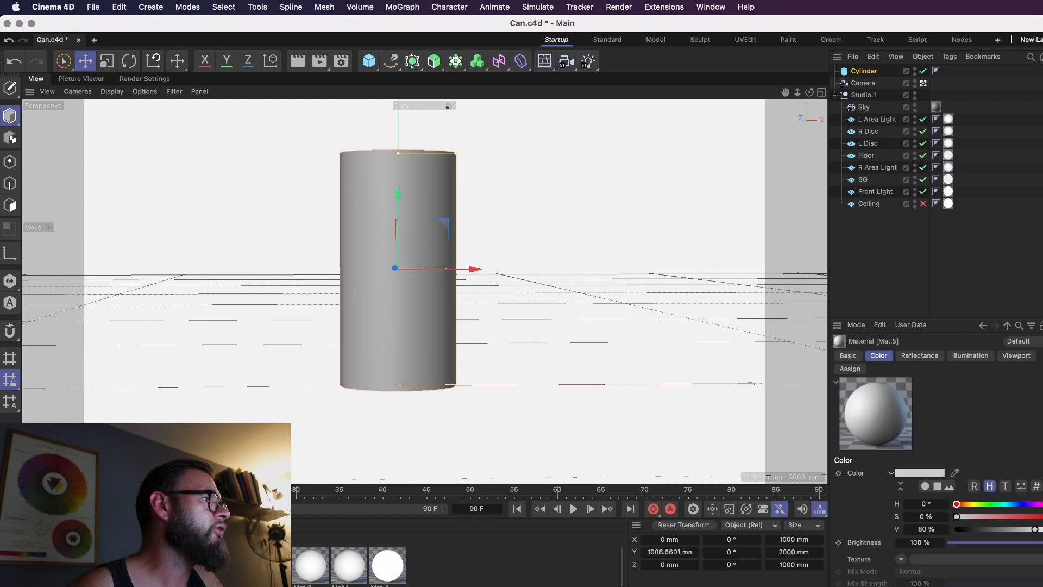
double_click(388, 565)
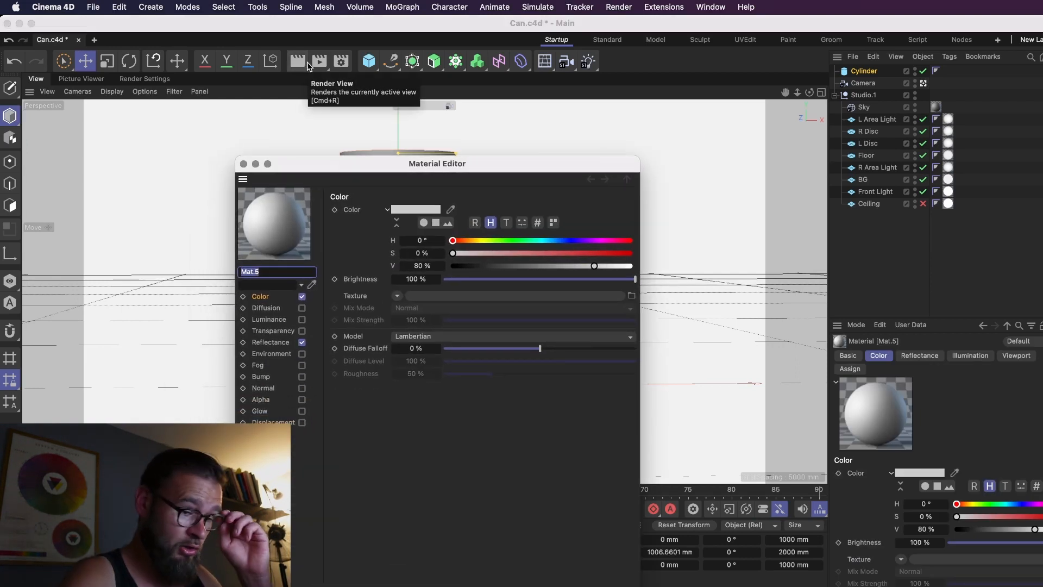
drag(368, 163, 435, 146)
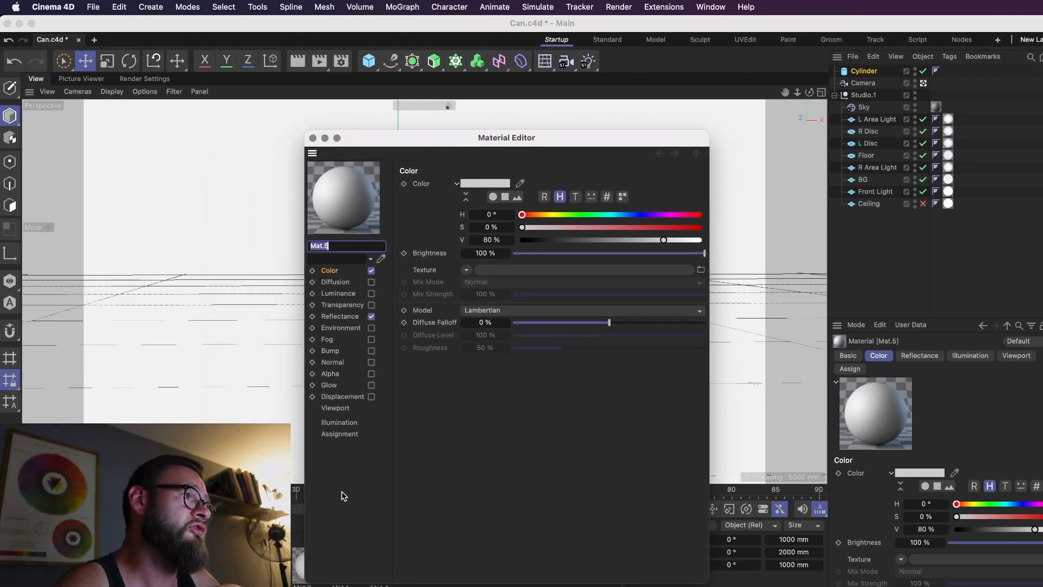
Load Label.psd from the Desktop as the new material's Color texture
click(701, 270)
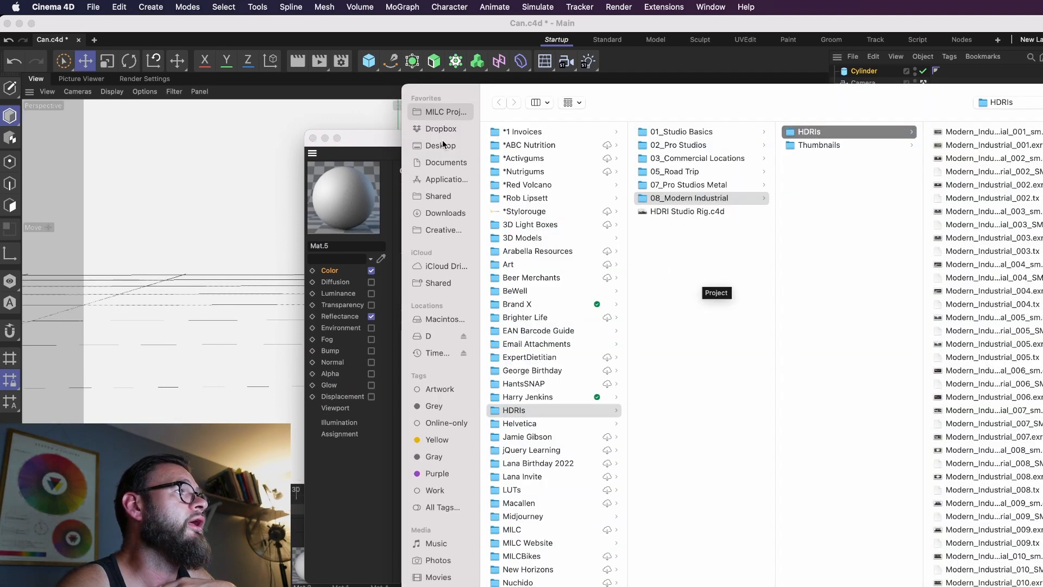
click(442, 145)
click(539, 148)
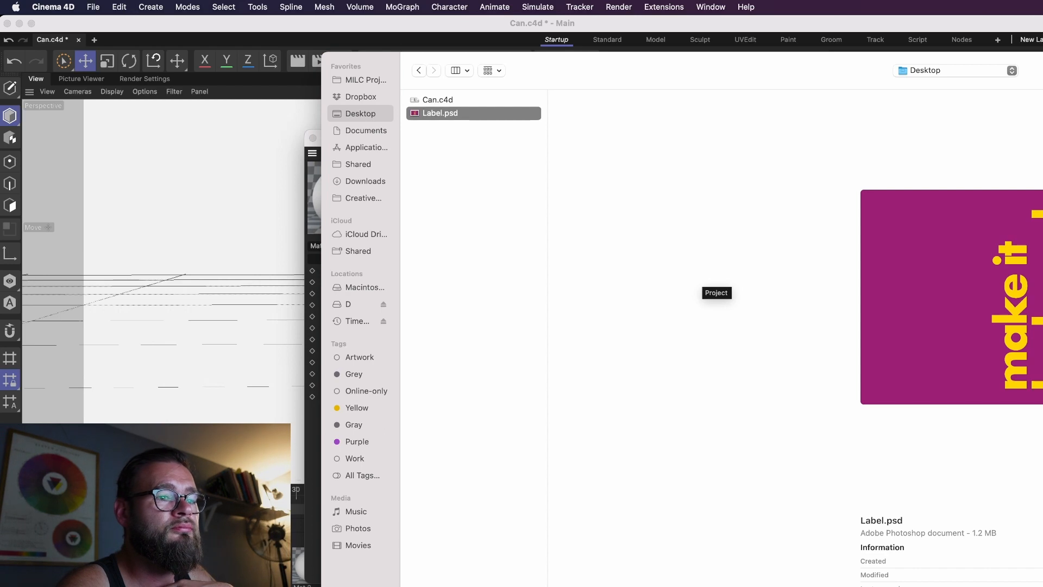
key(Return)
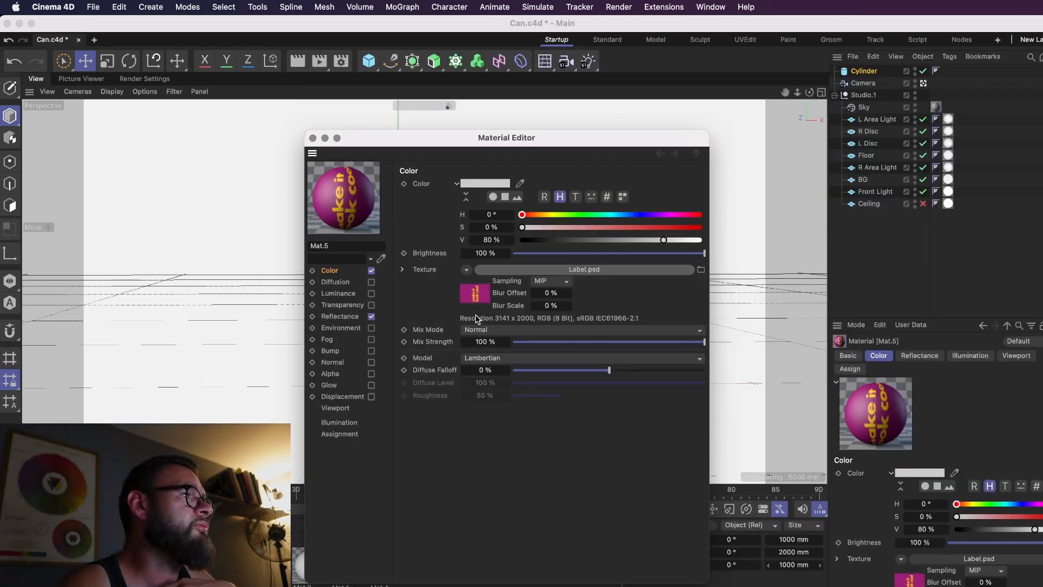
click(312, 138)
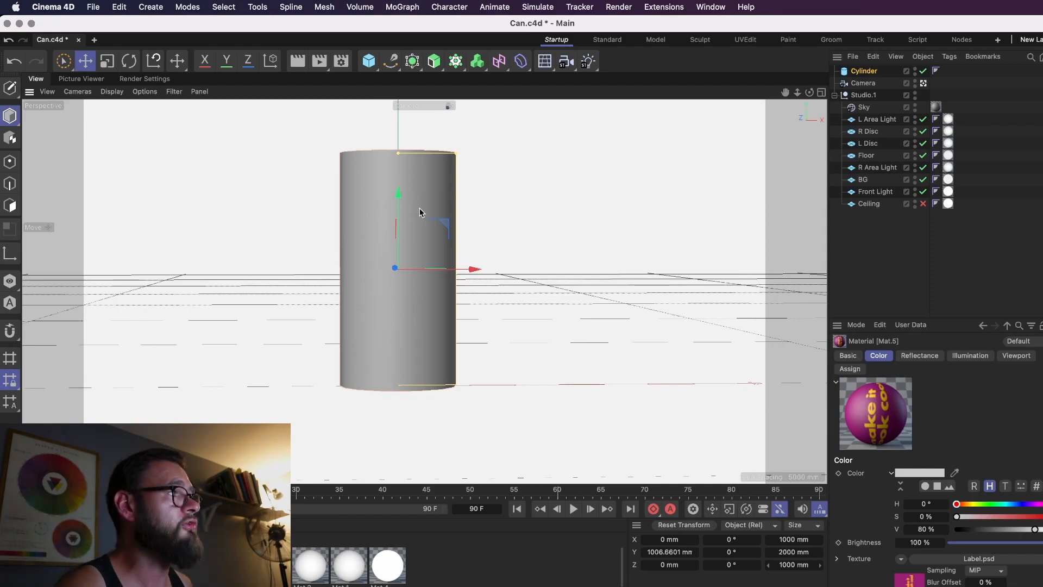
Rename the label-textured material "Label Base" and save the scene
alt+drag(422, 212, 418, 234)
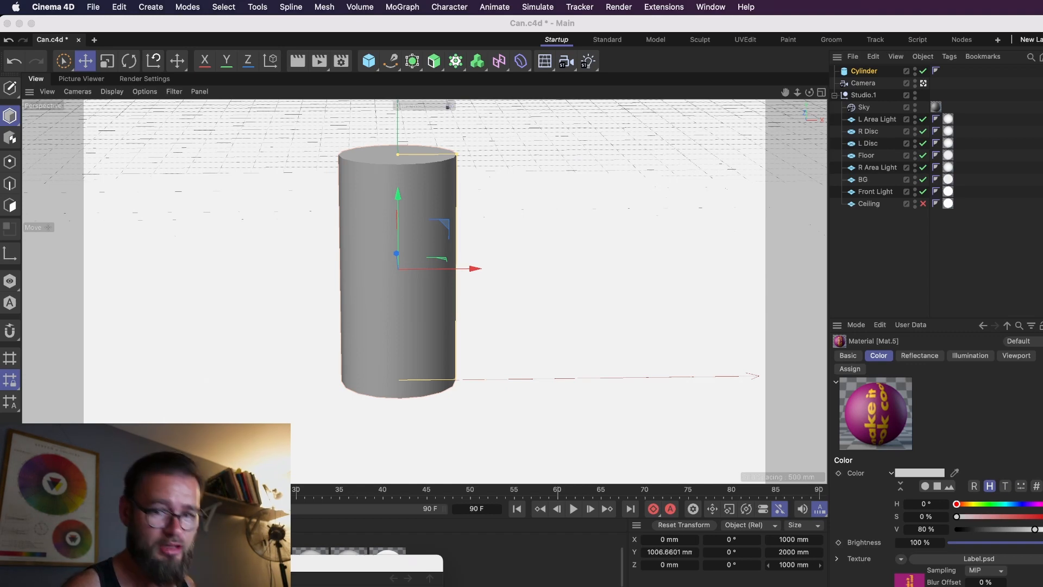
key(Return)
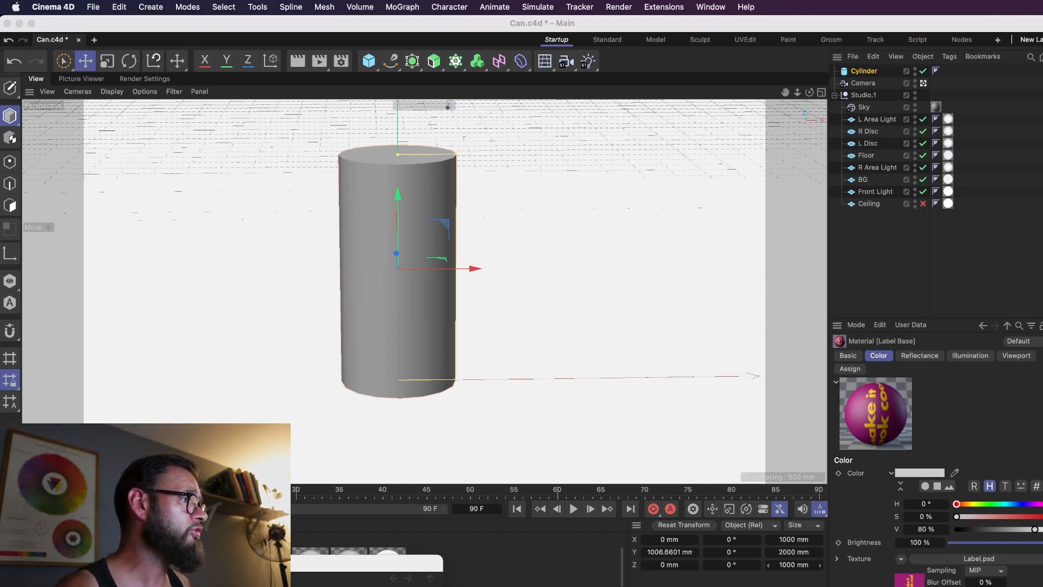
key(super+s)
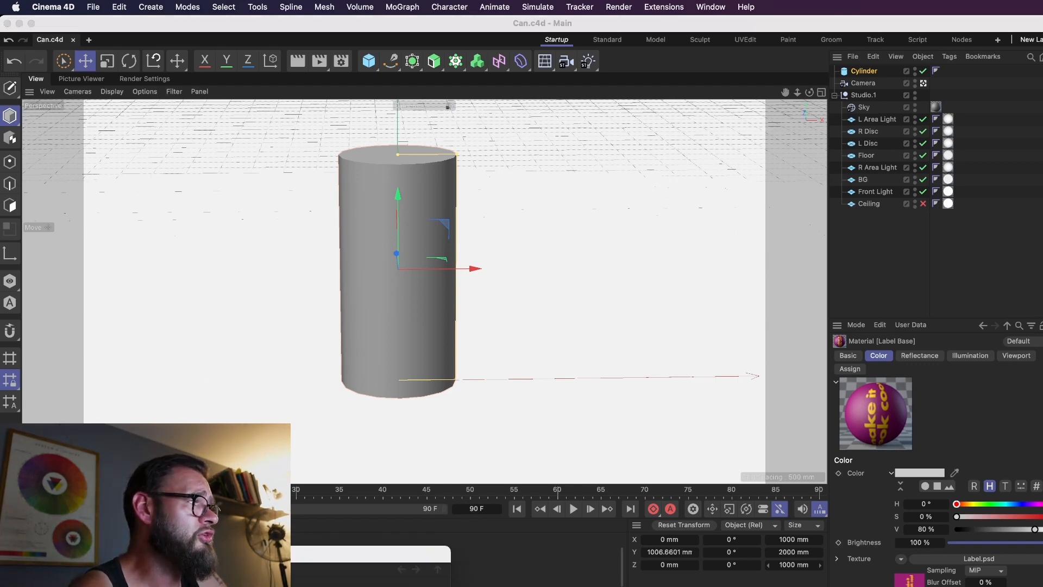
Apply the Label Base material to the cylinder
drag(164, 560, 448, 234)
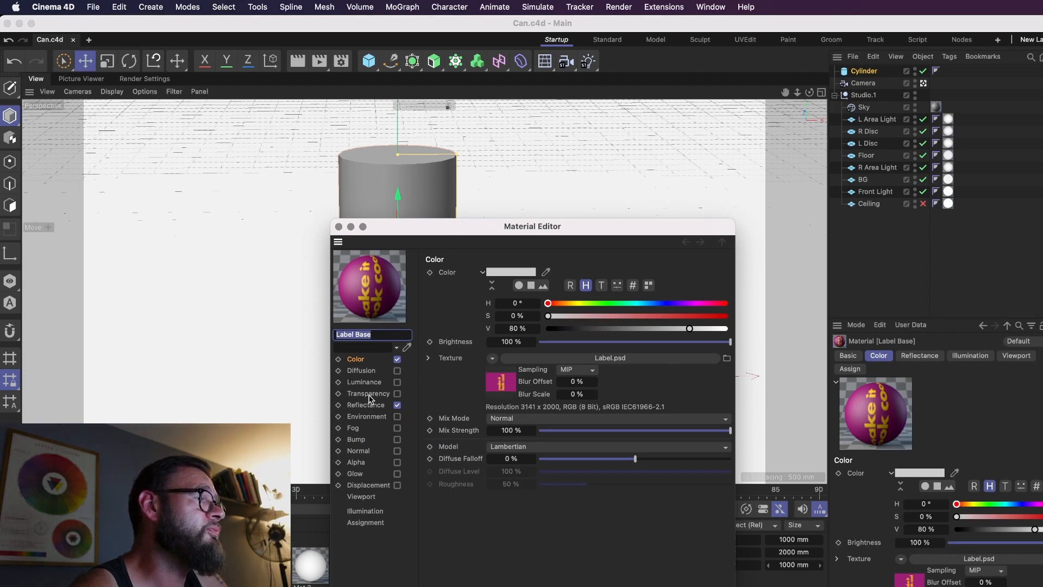
click(338, 227)
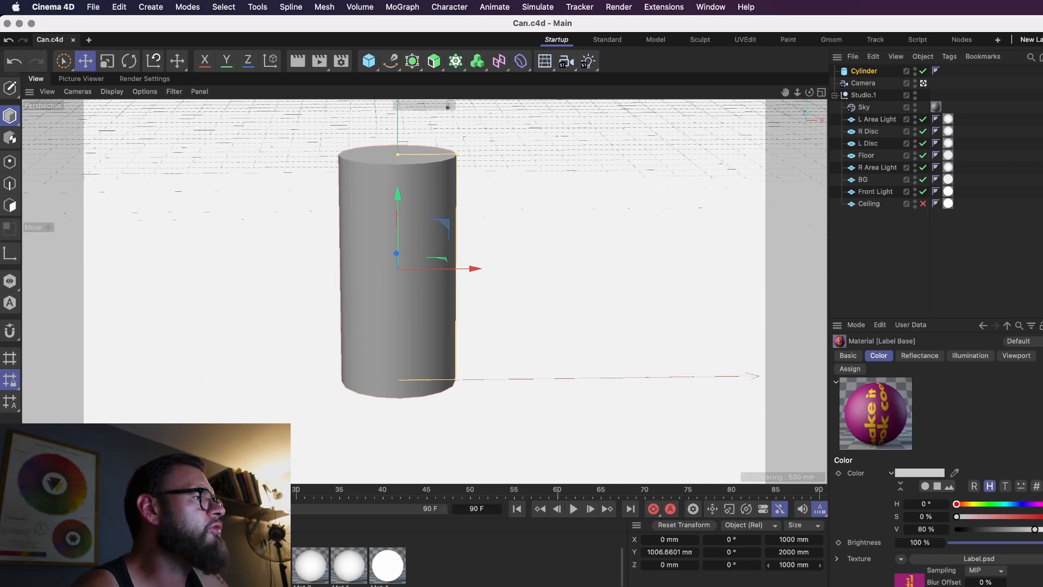
drag(272, 565, 399, 311)
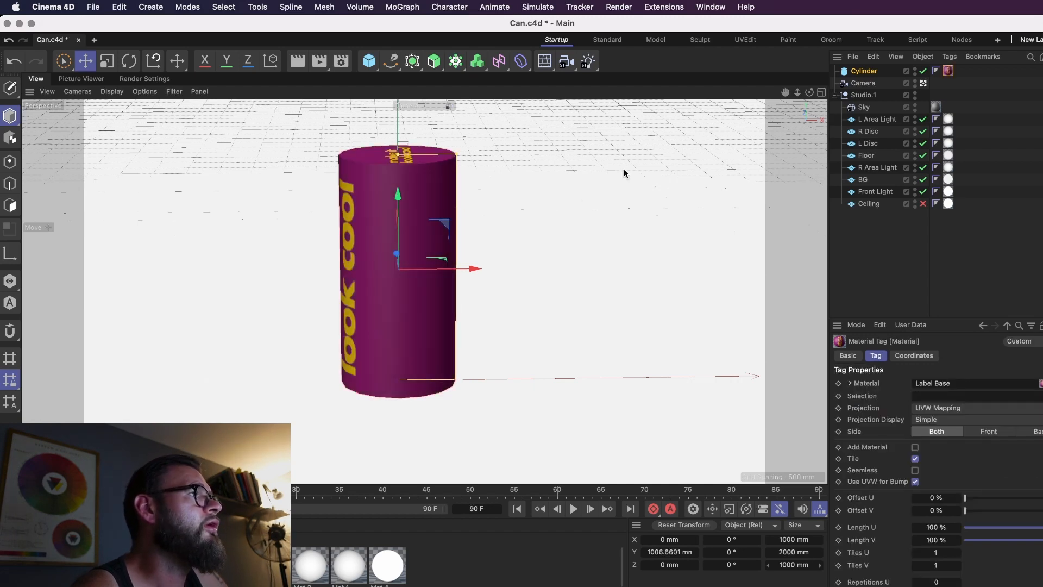
Set the Label Base material's Texture Preview Size to 1024x1024 (4 MB) and save the scene
mouse_move(809, 93)
mouse_down()
mouse_move(810, 158)
mouse_move(810, 93)
mouse_up()
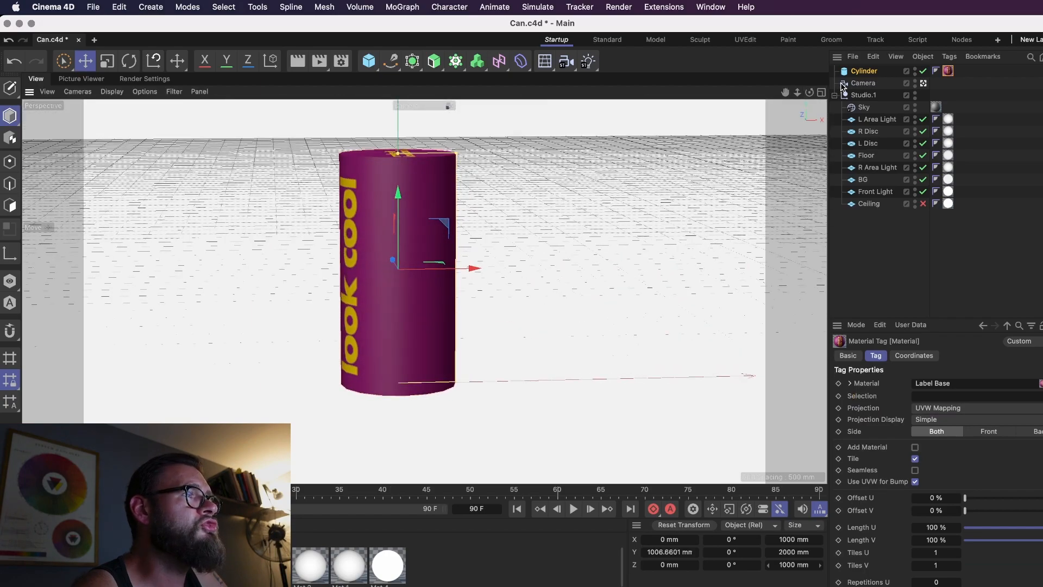
mouse_move(809, 92)
mouse_down()
mouse_move(836, 93)
mouse_move(814, 95)
mouse_move(808, 82)
mouse_move(820, 92)
mouse_up()
double_click(43, 565)
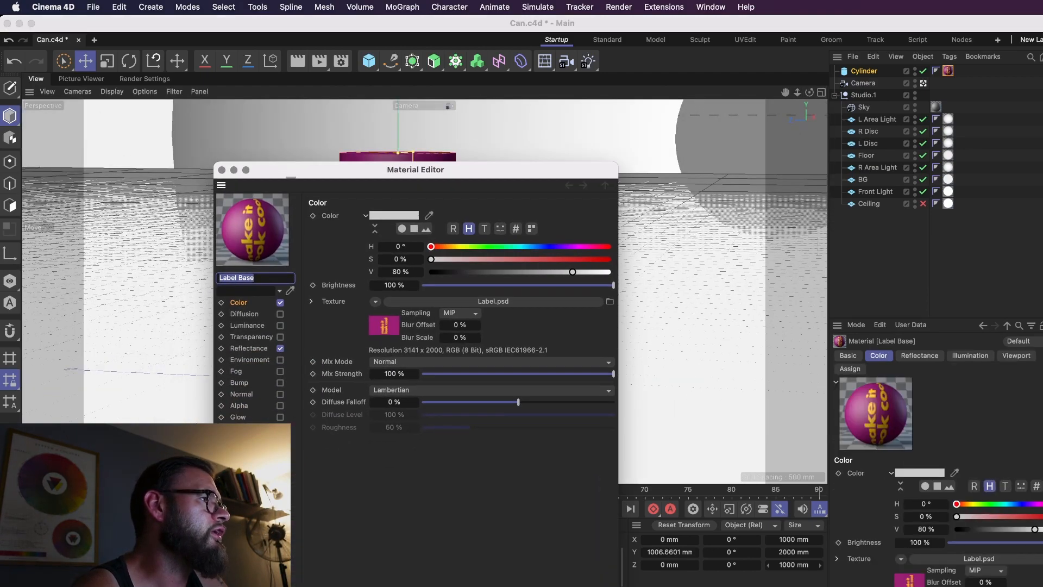
click(245, 440)
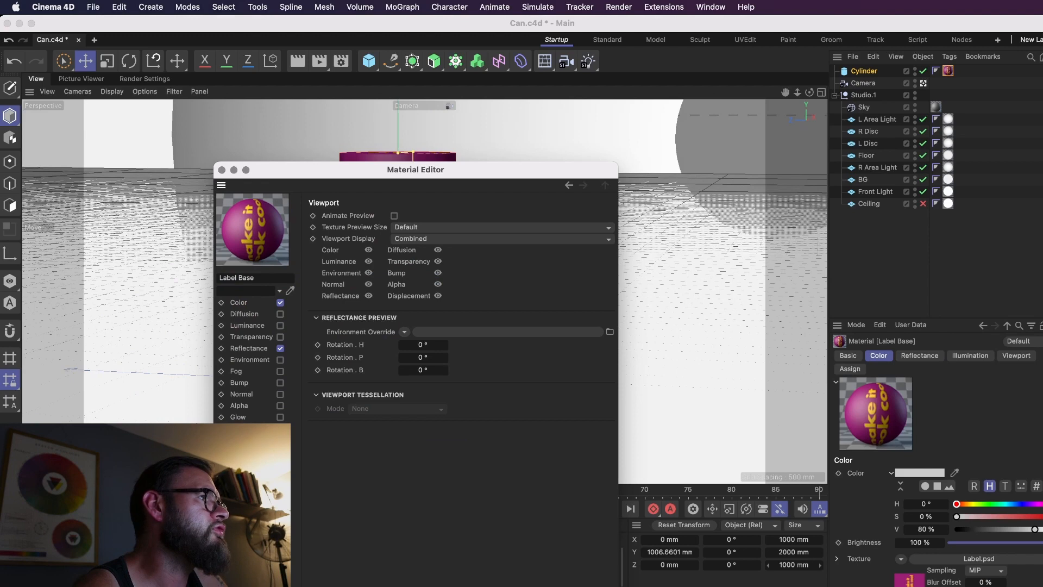
click(424, 229)
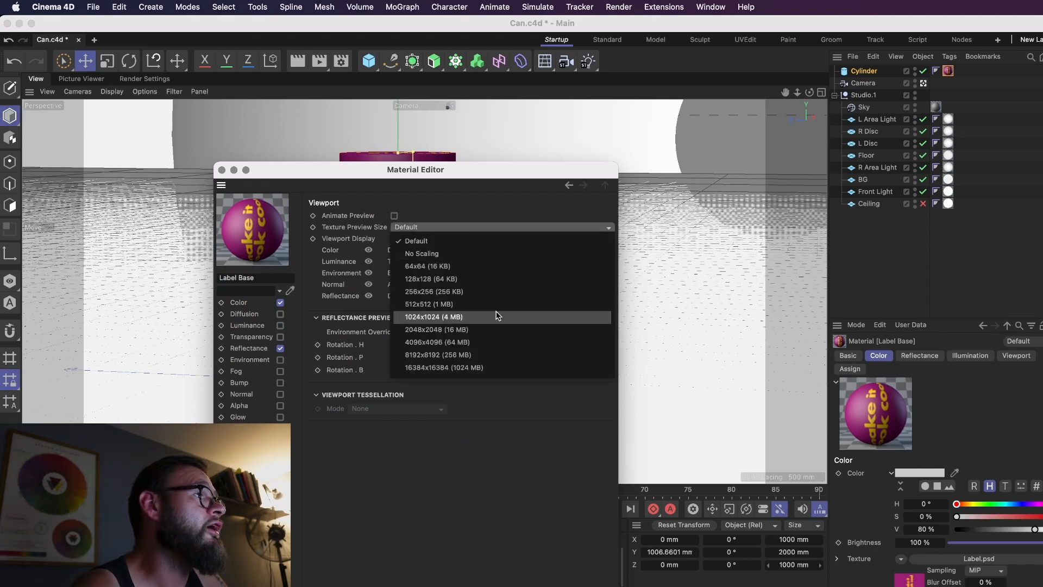
click(292, 170)
drag(291, 170, 624, 112)
click(752, 172)
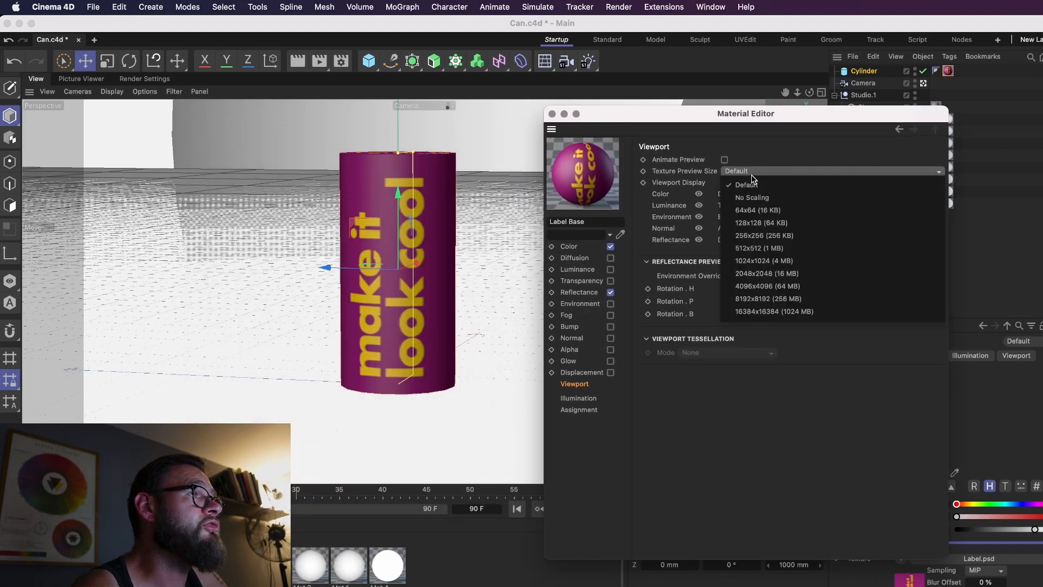
click(766, 261)
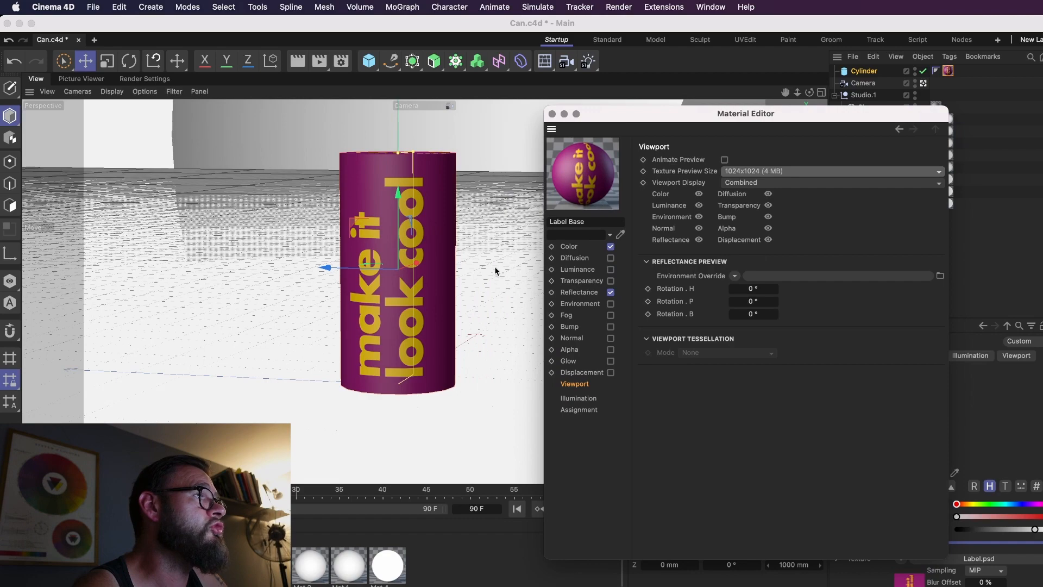
click(552, 114)
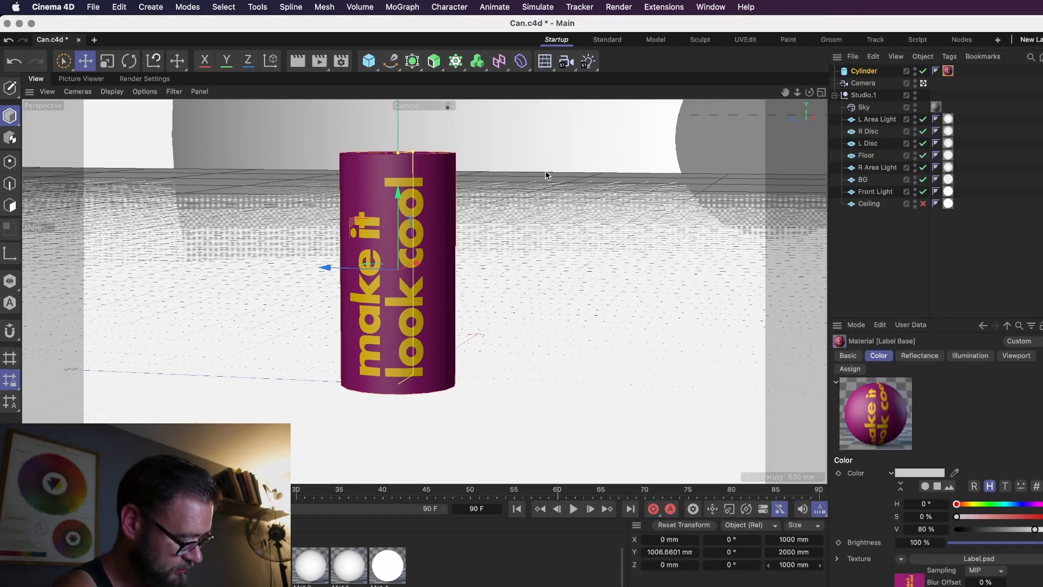
key(super+s)
Set the projection of the cylinder's Label Base material tag to Cylindrical
alt+drag(520, 212, 515, 270)
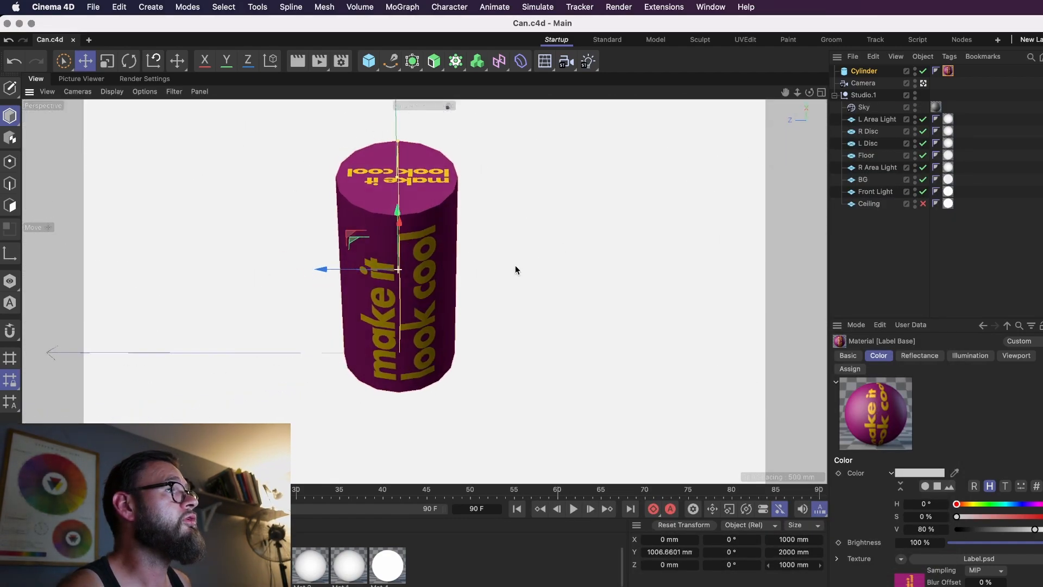
click(948, 72)
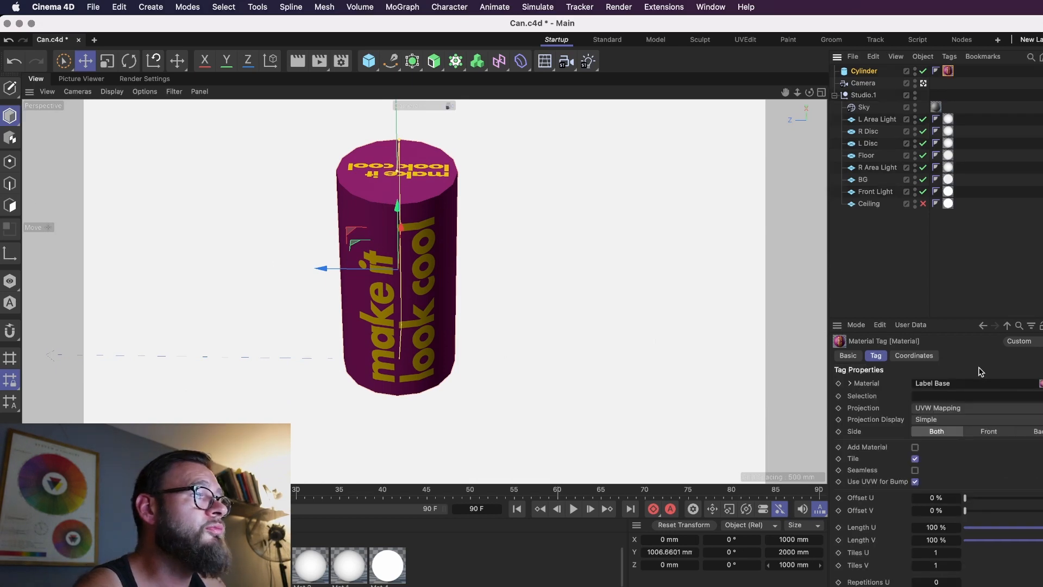
click(951, 408)
click(948, 434)
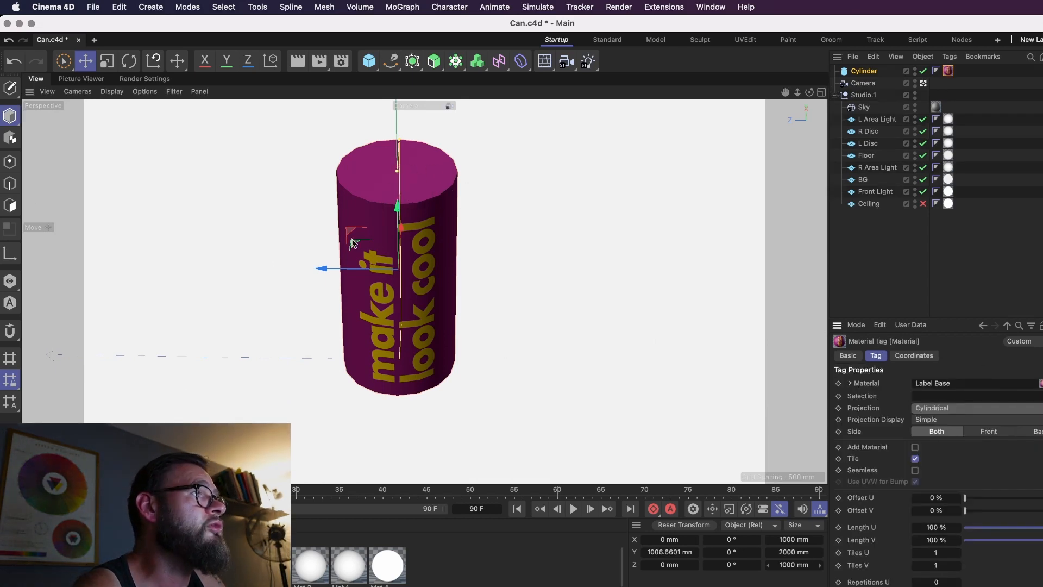
Hide the Floor object of the studio in the viewport
mouse_move(810, 91)
mouse_down()
mouse_move(810, 43)
mouse_move(810, 81)
mouse_up()
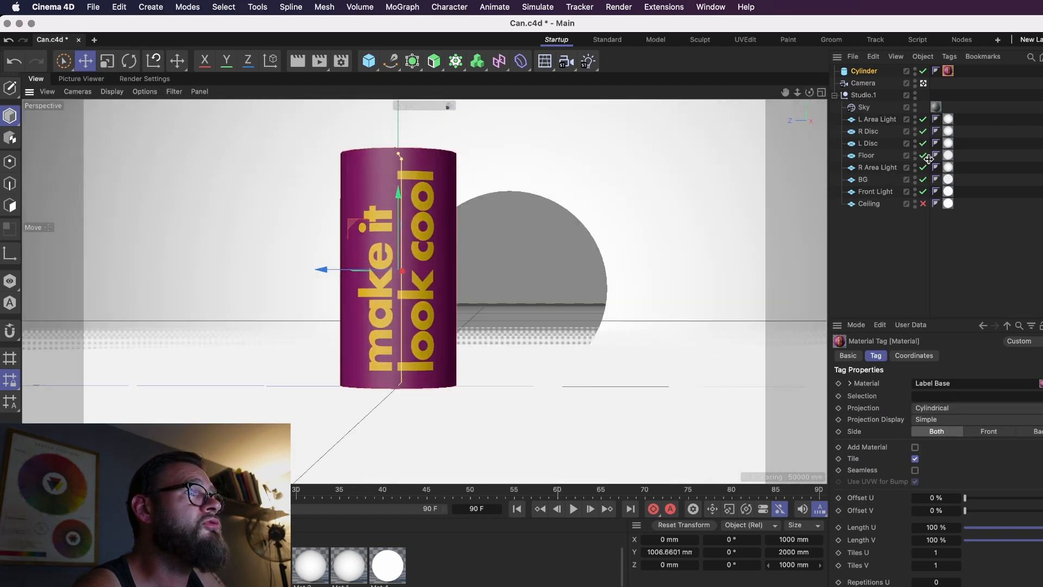
double_click(915, 156)
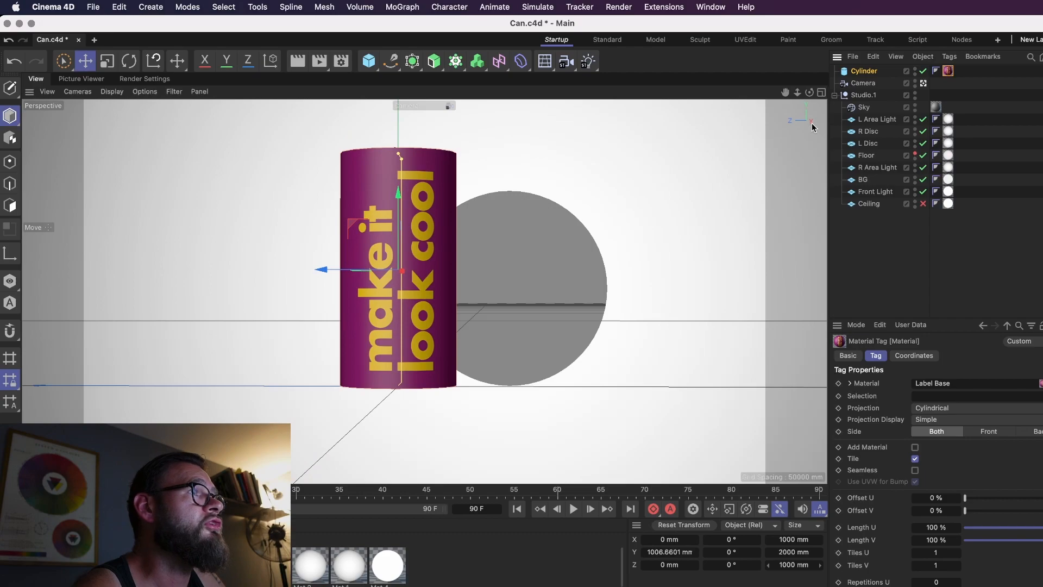
mouse_move(810, 91)
mouse_down()
mouse_move(809, 57)
mouse_move(810, 81)
mouse_move(837, 84)
mouse_move(812, 101)
mouse_move(790, 95)
mouse_move(809, 92)
mouse_up()
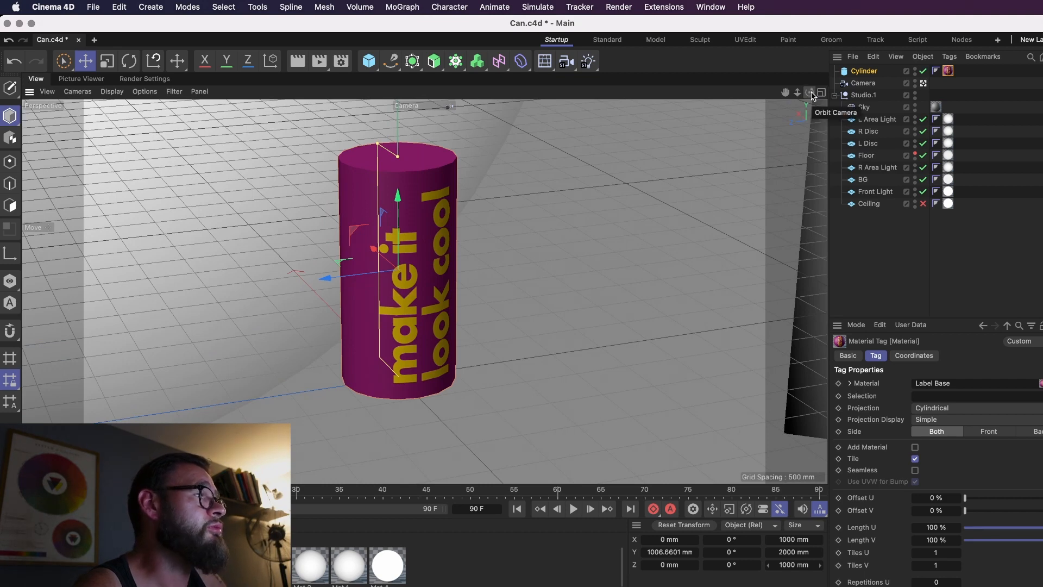
Examine the Label Base material's Reflectance settings
double_click(42, 565)
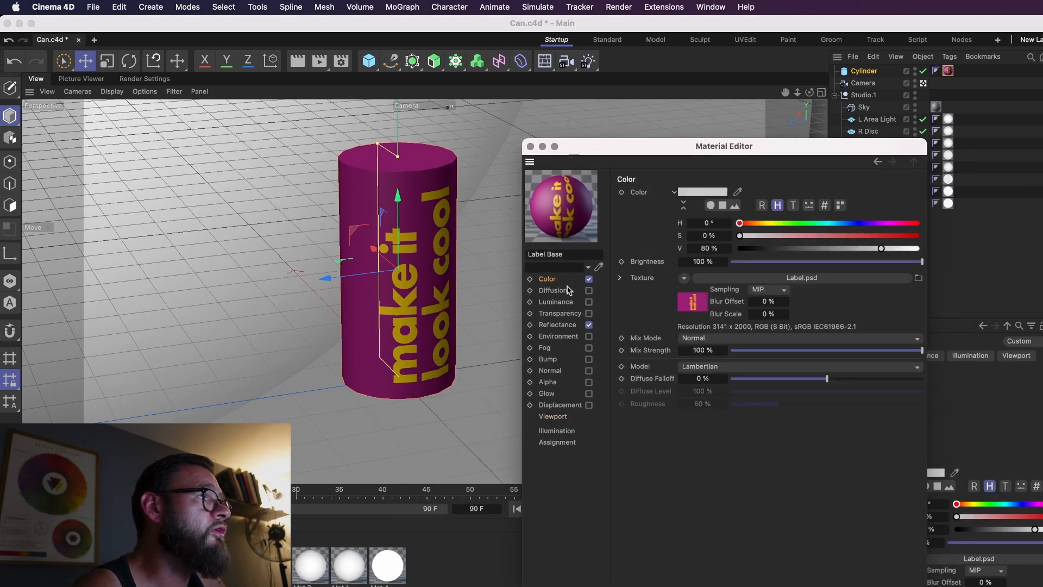
click(560, 324)
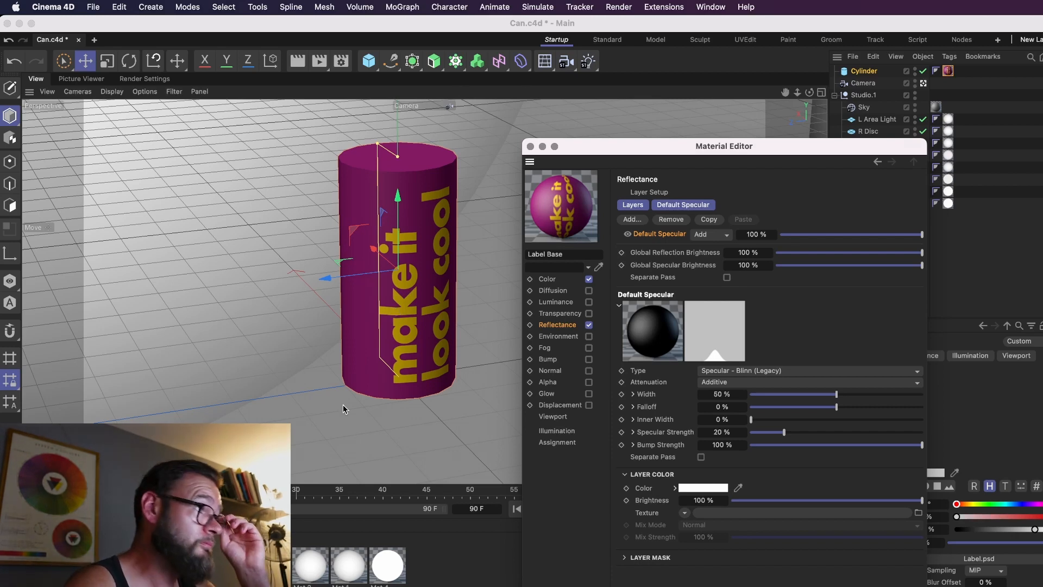
click(530, 146)
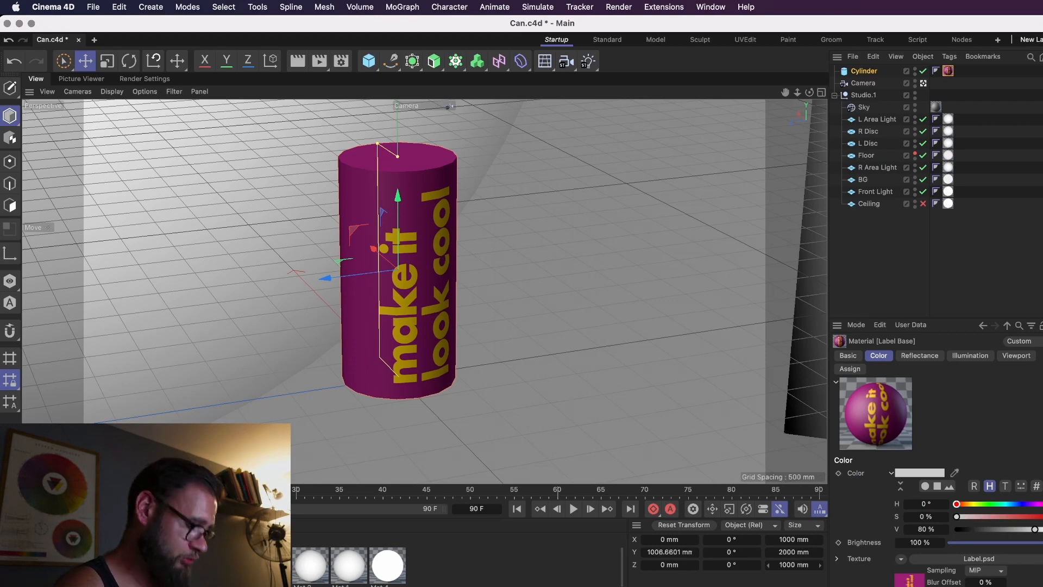
Duplicate the Label Base material and rename the copy "Matallic"
key(ctrl+c)
key(ctrl+v)
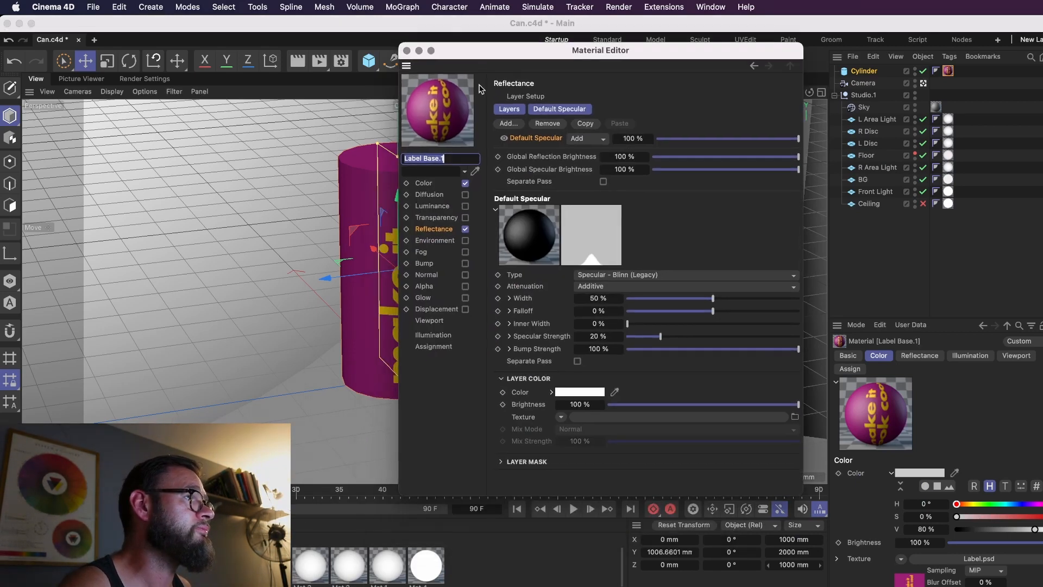
double_click(442, 158)
text(Matallic)
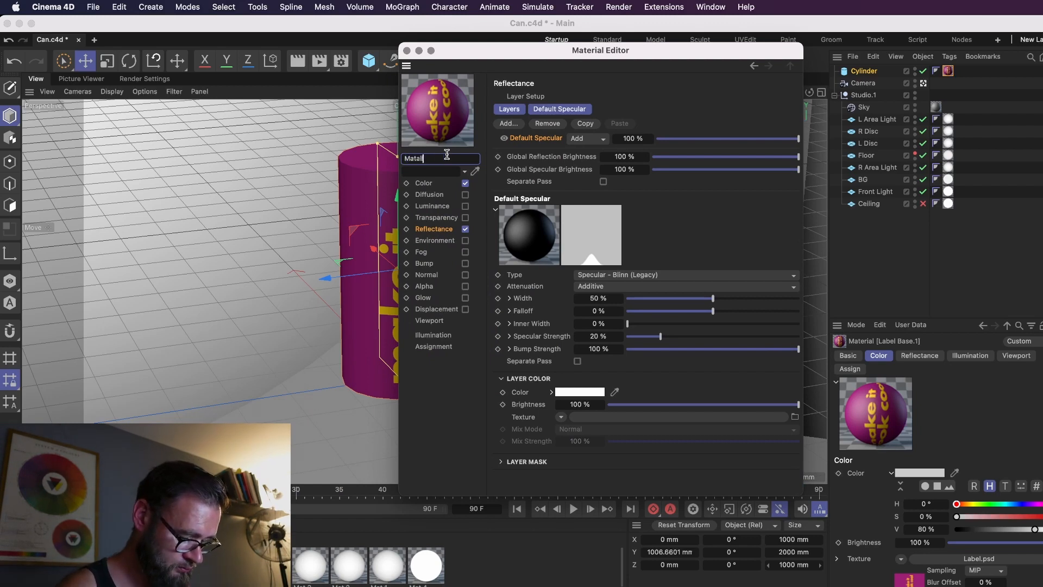
key(Return)
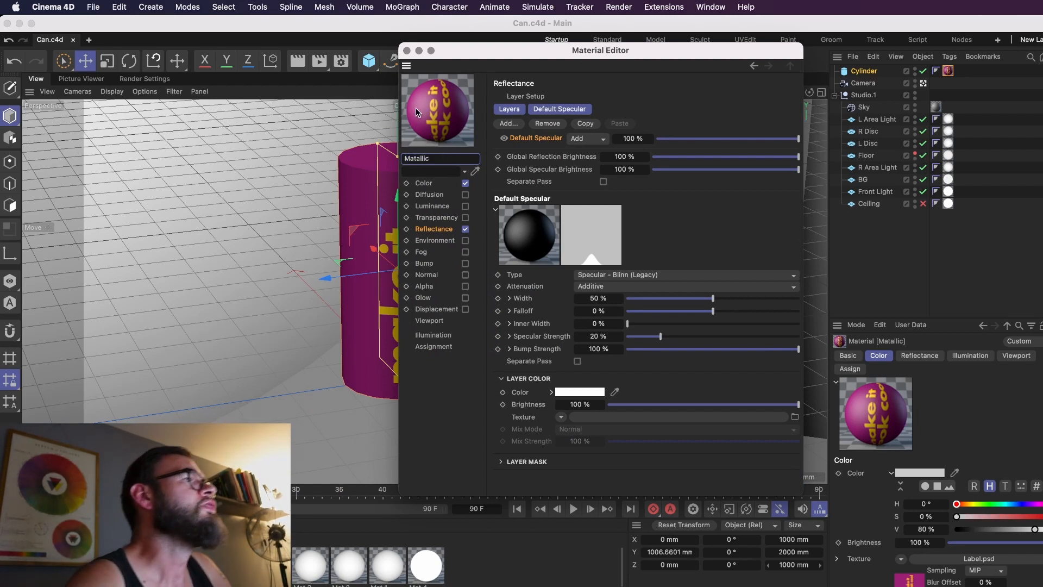
click(407, 51)
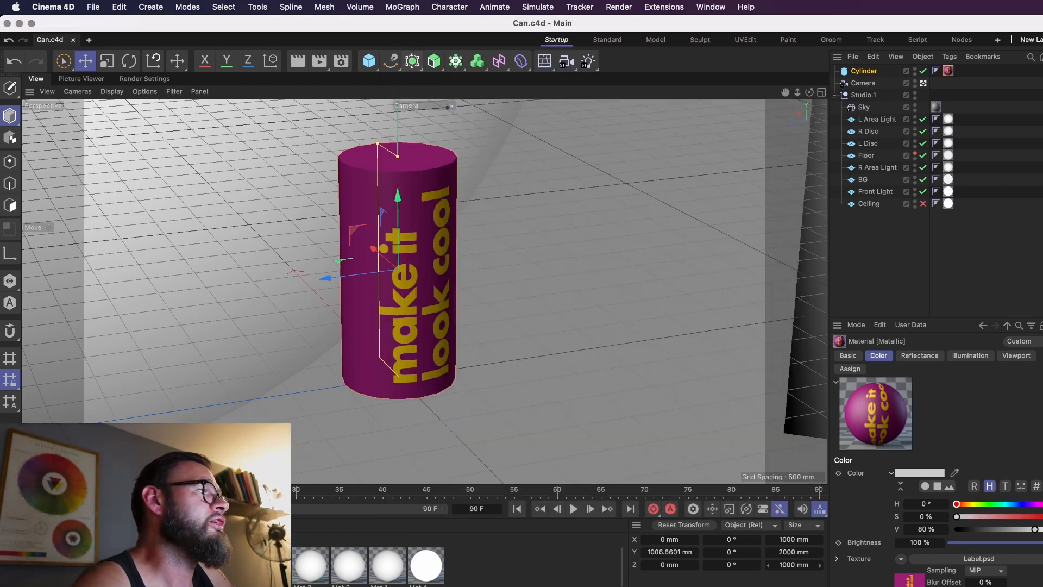
Try an Offset V of 44% and a Length U of 21% on the cylinder's Label Base material tag, undoing each change
click(949, 71)
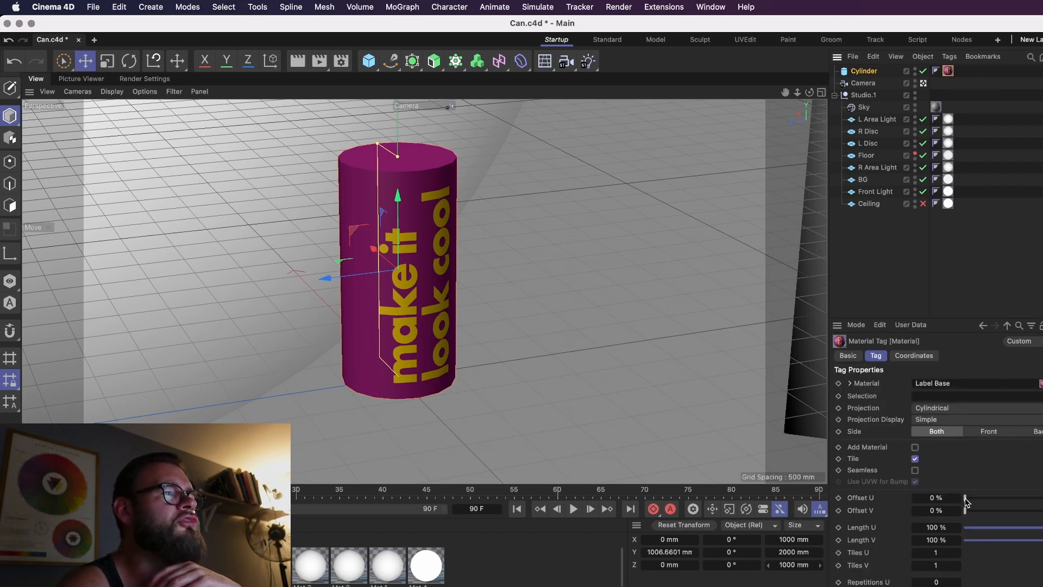
drag(965, 498, 1009, 510)
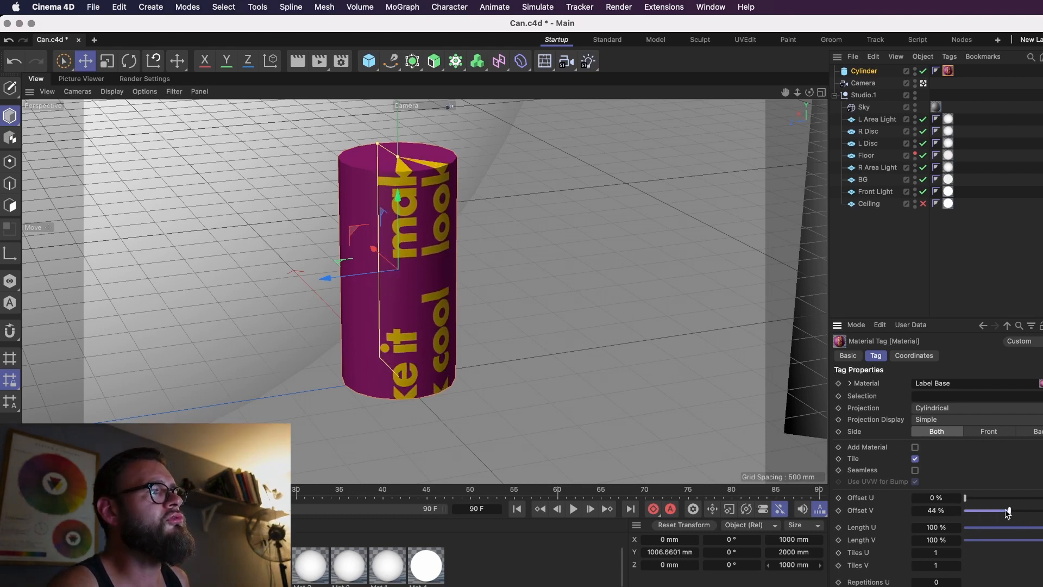
key(super+z)
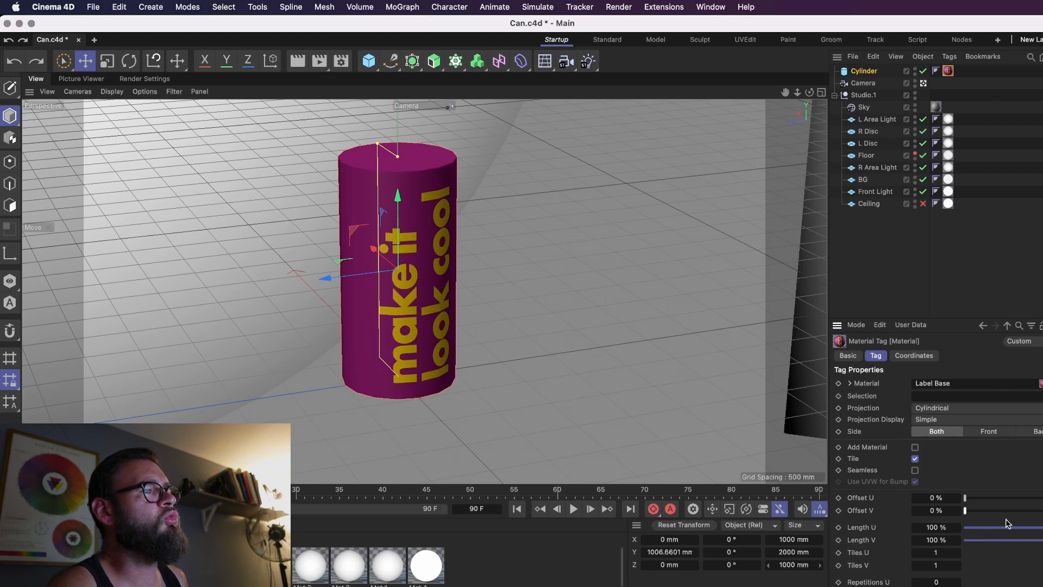
drag(1011, 529, 986, 527)
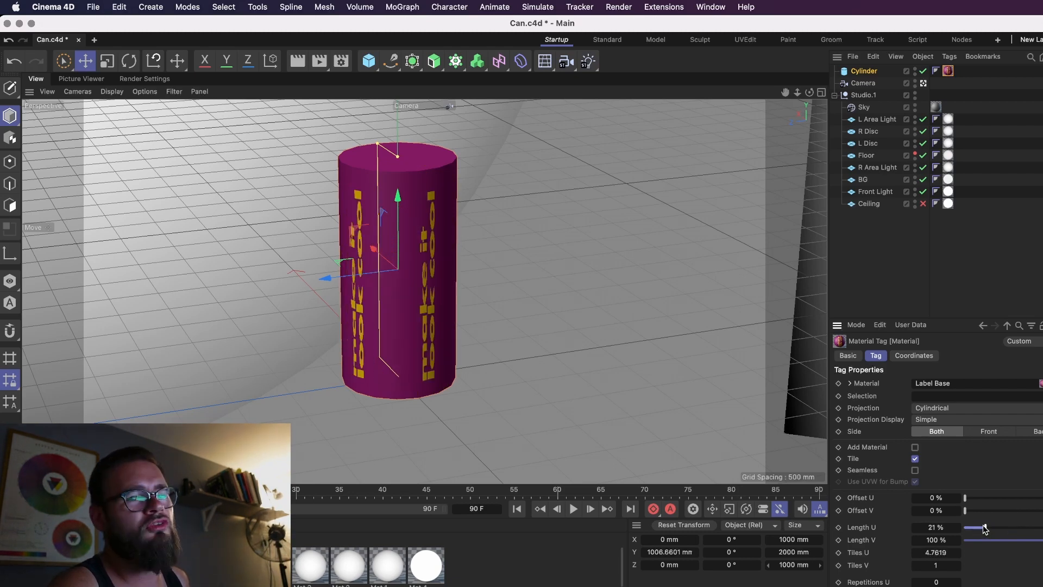
key(super+z)
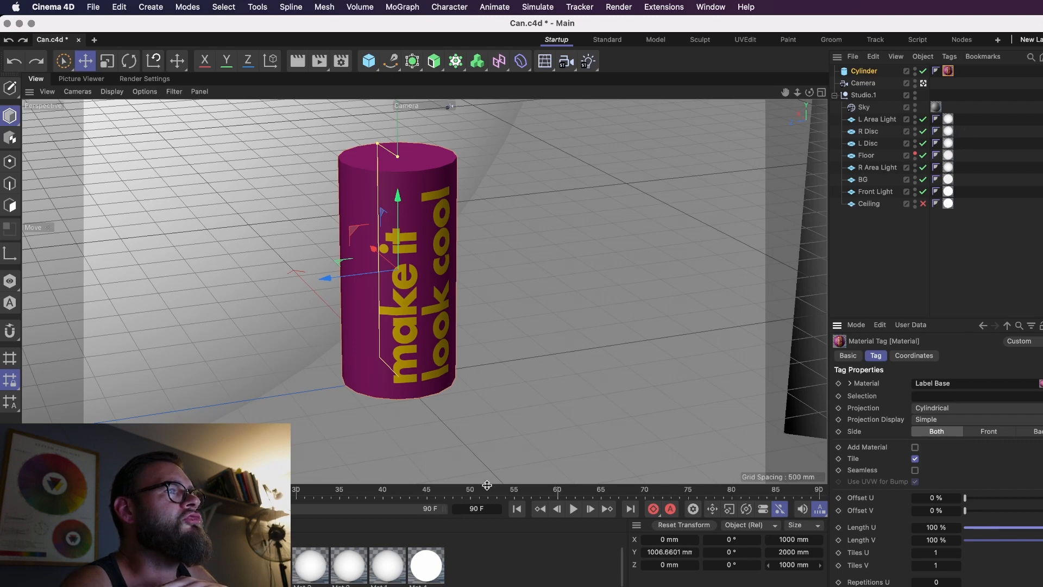
Try applying the Matallic material to the same cylinder alongside Label Base, and undo the assignment
drag(233, 565, 861, 72)
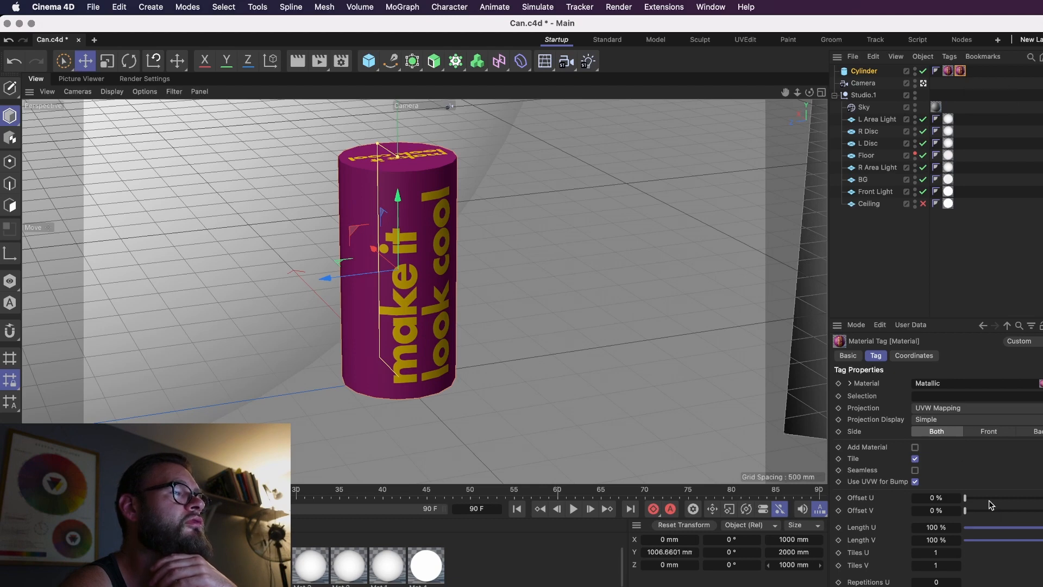
key(super+z)
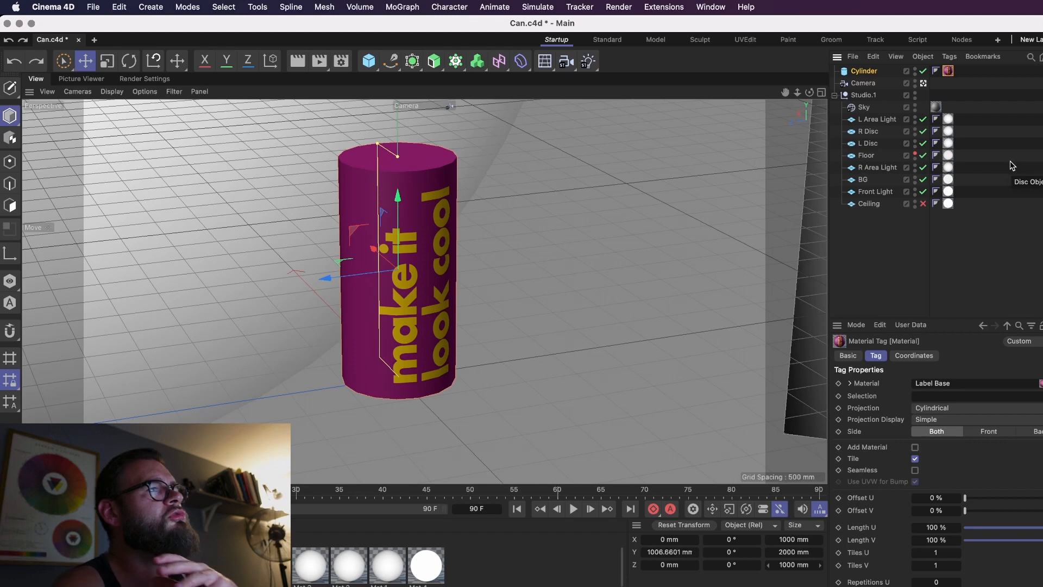
Duplicate the Cylinder object in place together with its Label Base material
click(865, 73)
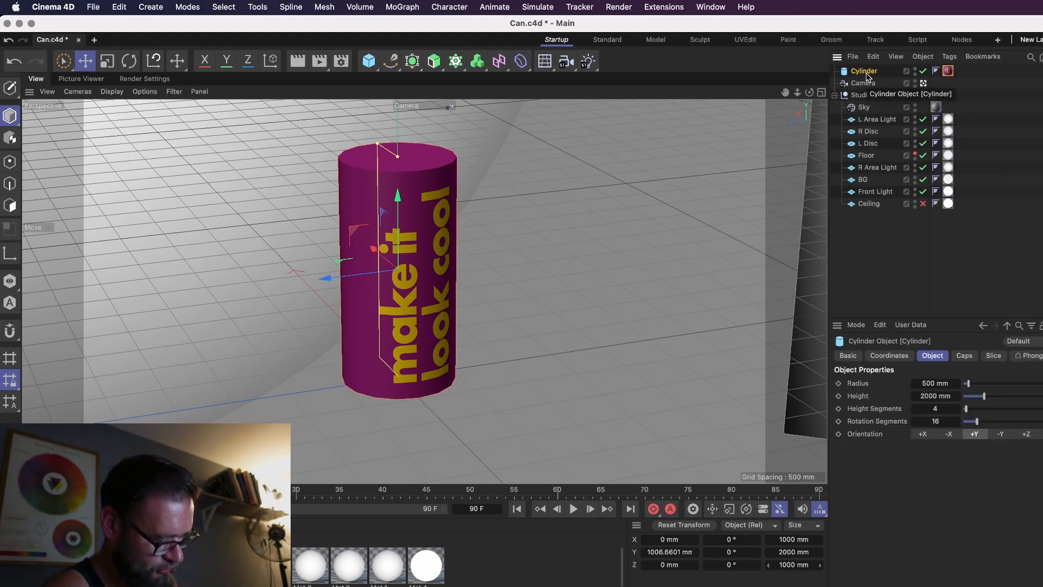
key(super+c)
key(super+v)
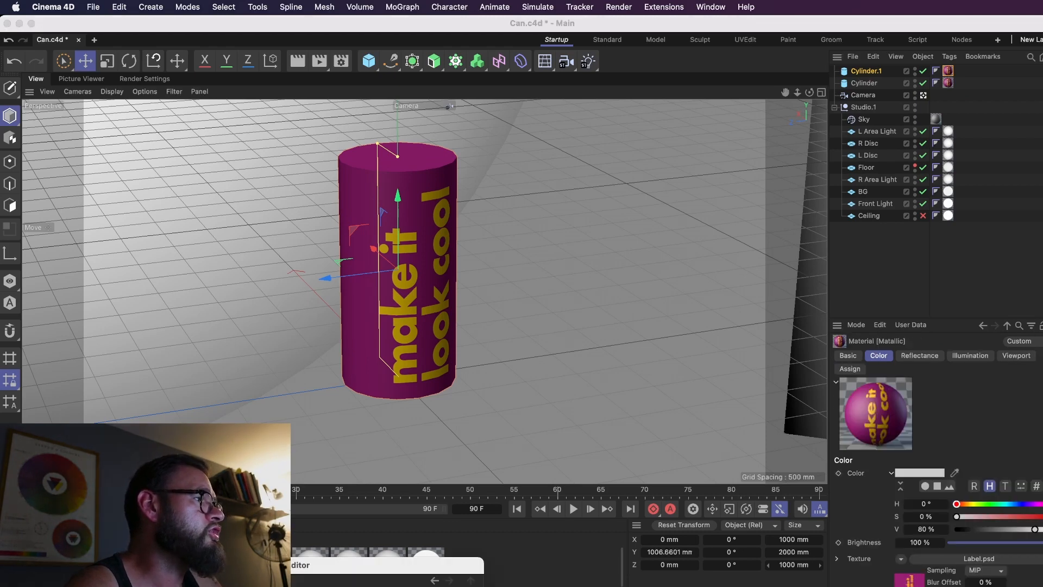
Restrict the Label Base material's colour texture to the Base Layer of Label.psd
drag(204, 566, 385, 190)
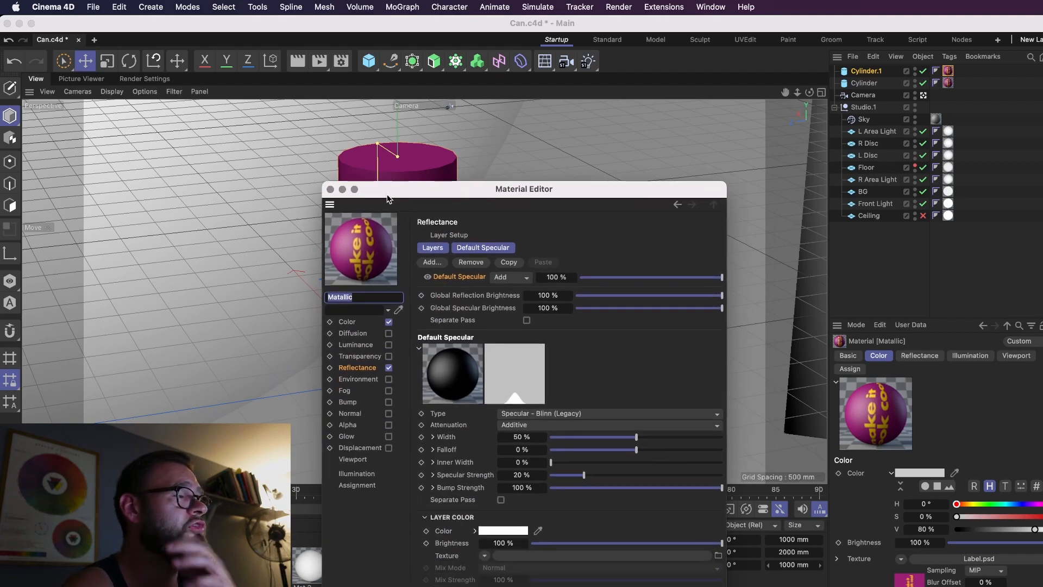
click(330, 189)
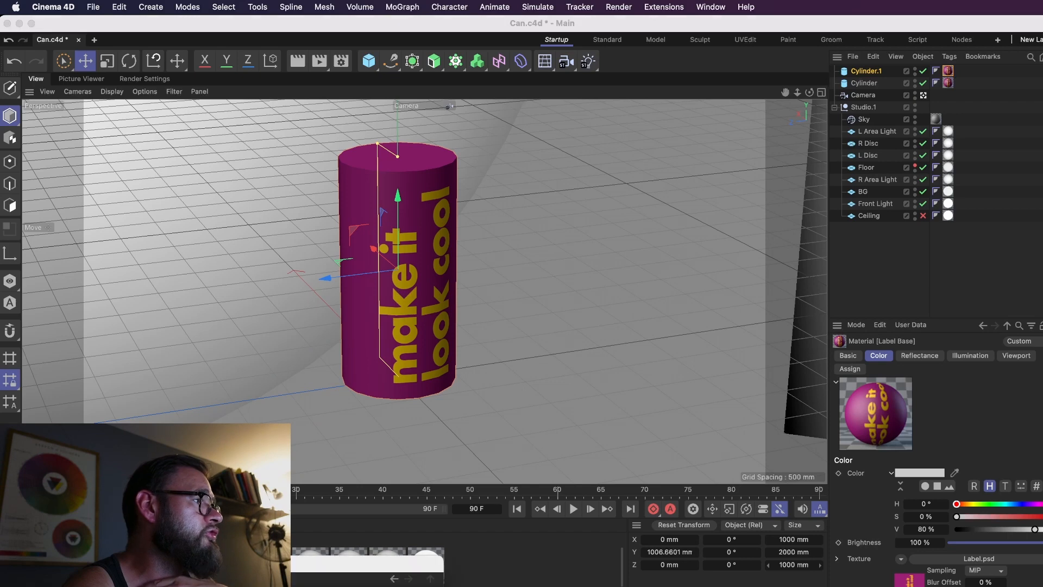
click(380, 223)
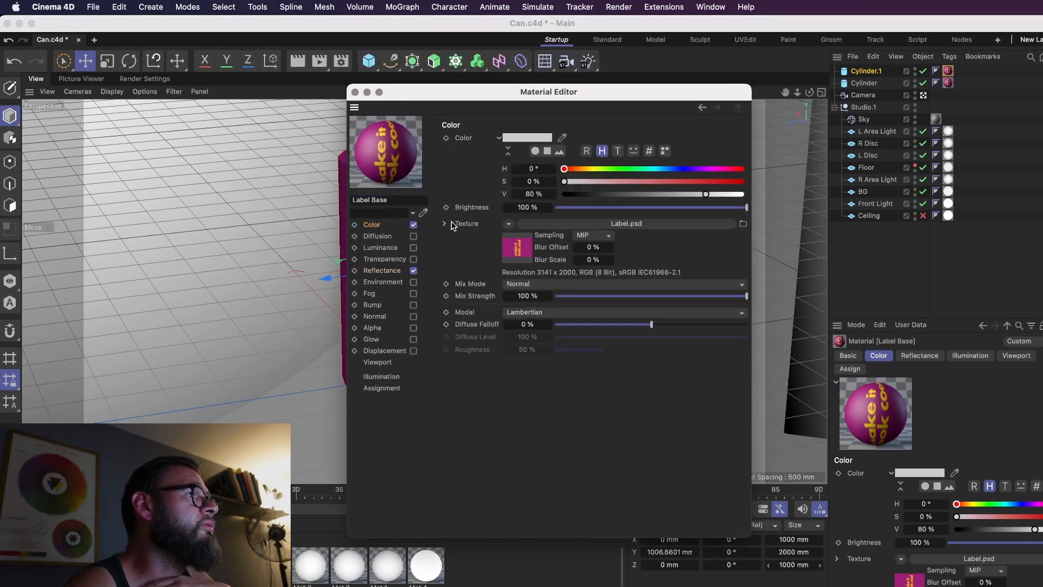
click(518, 250)
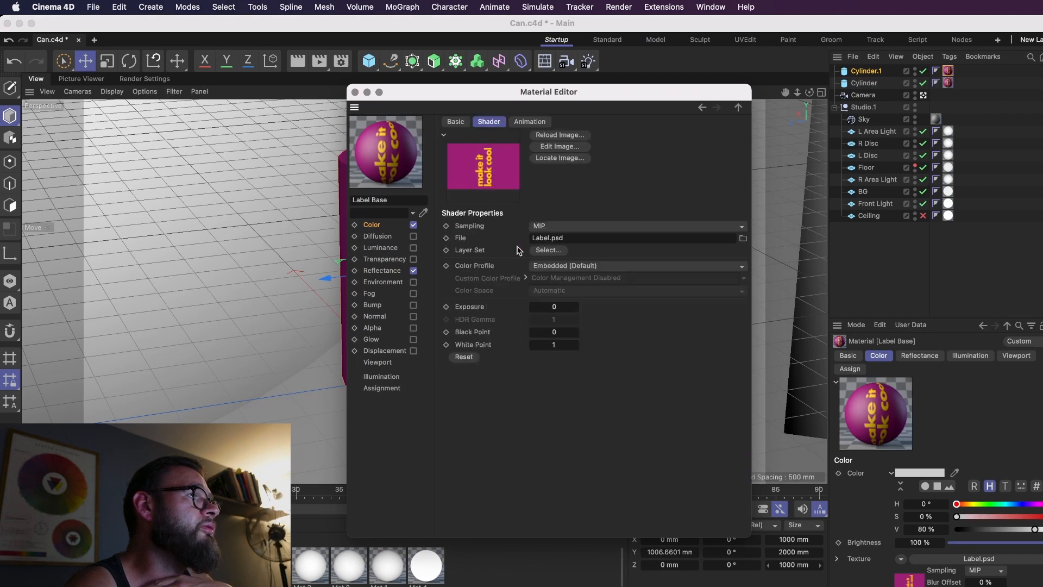
click(545, 250)
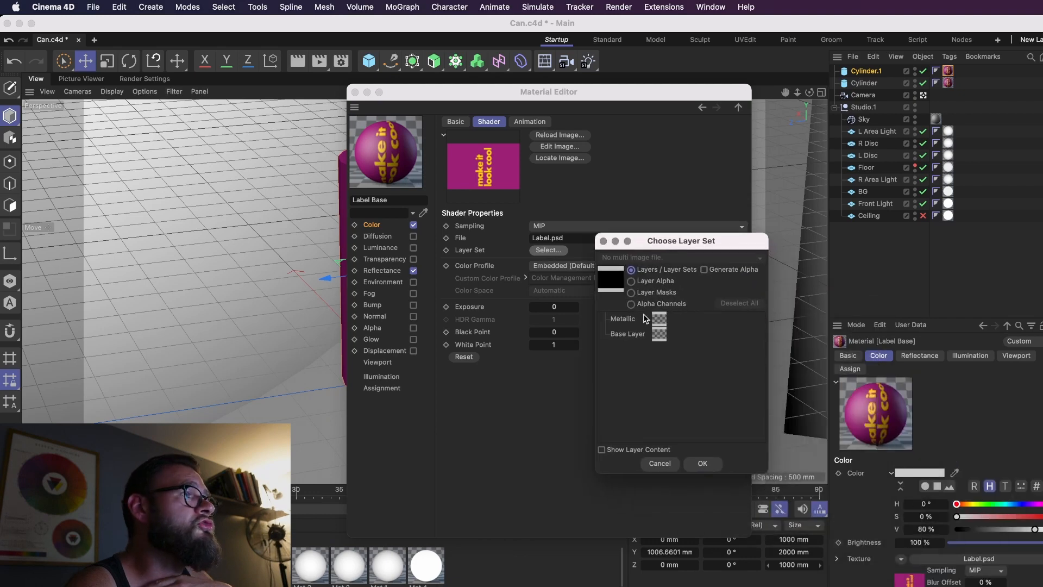
click(630, 333)
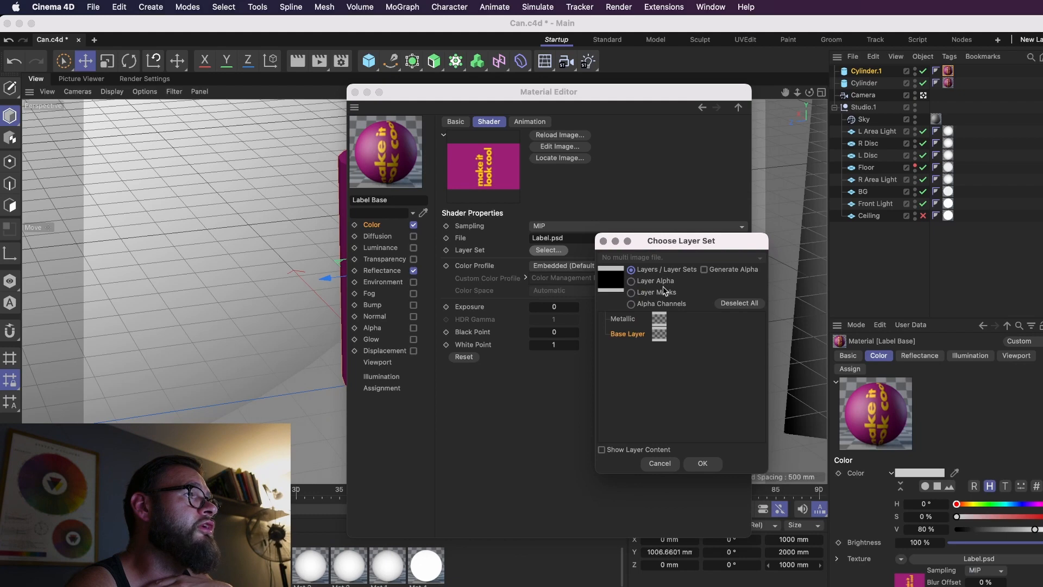
click(702, 466)
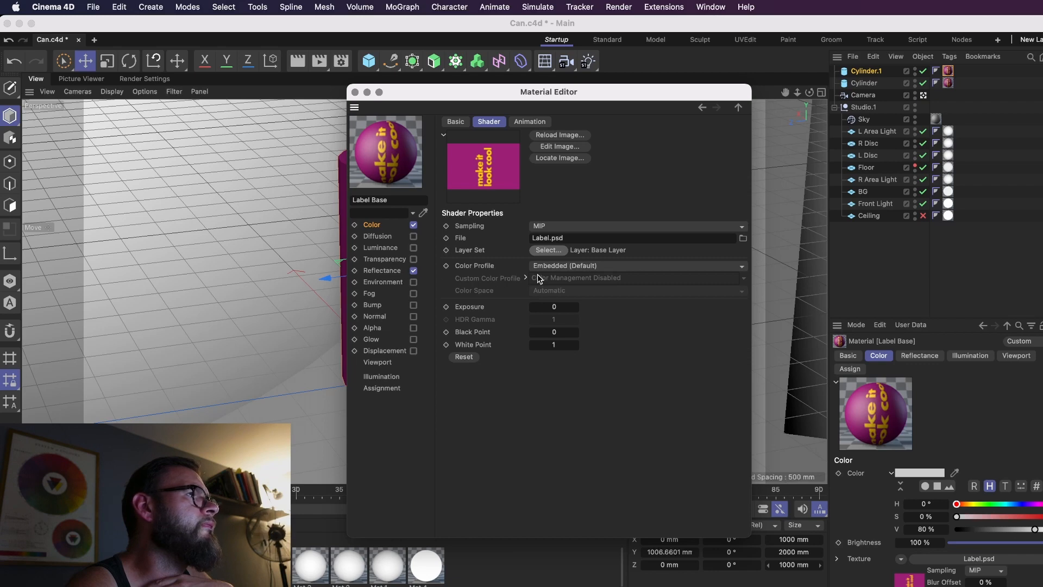
click(548, 250)
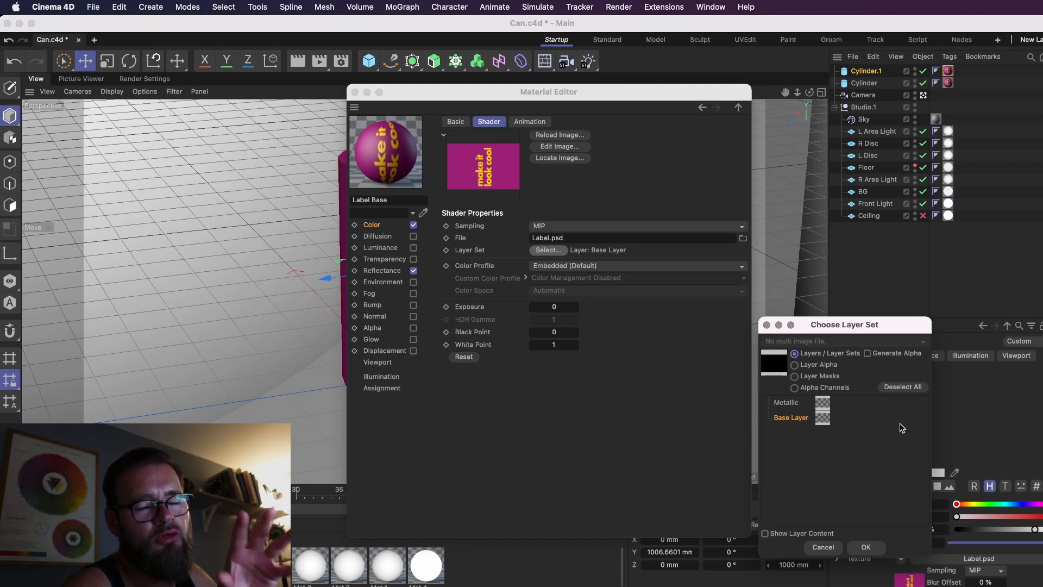
click(866, 548)
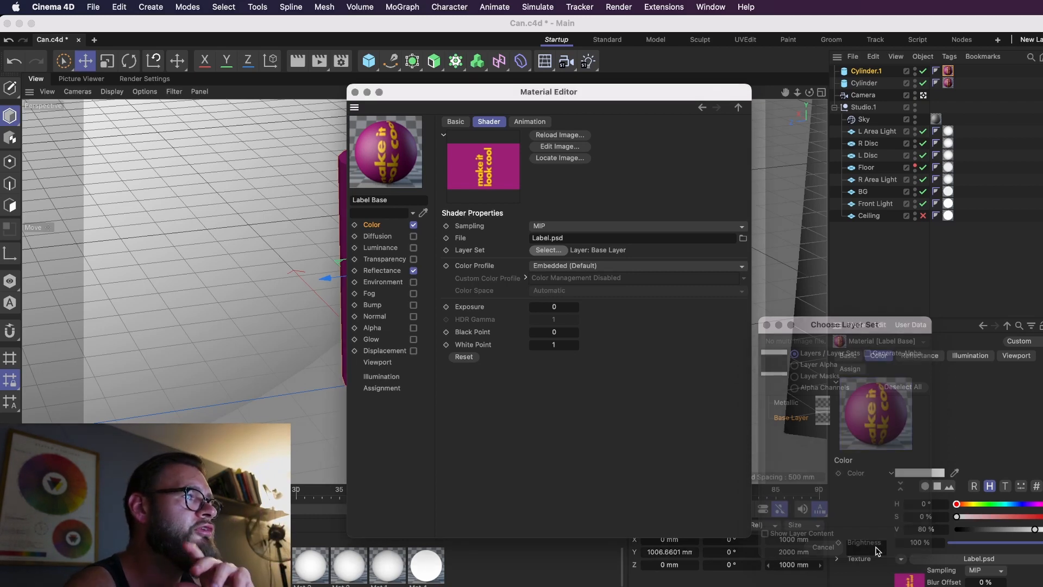
click(356, 92)
Restrict the Matallic material's colour texture to the Metallic layer of Label.psd
double_click(79, 564)
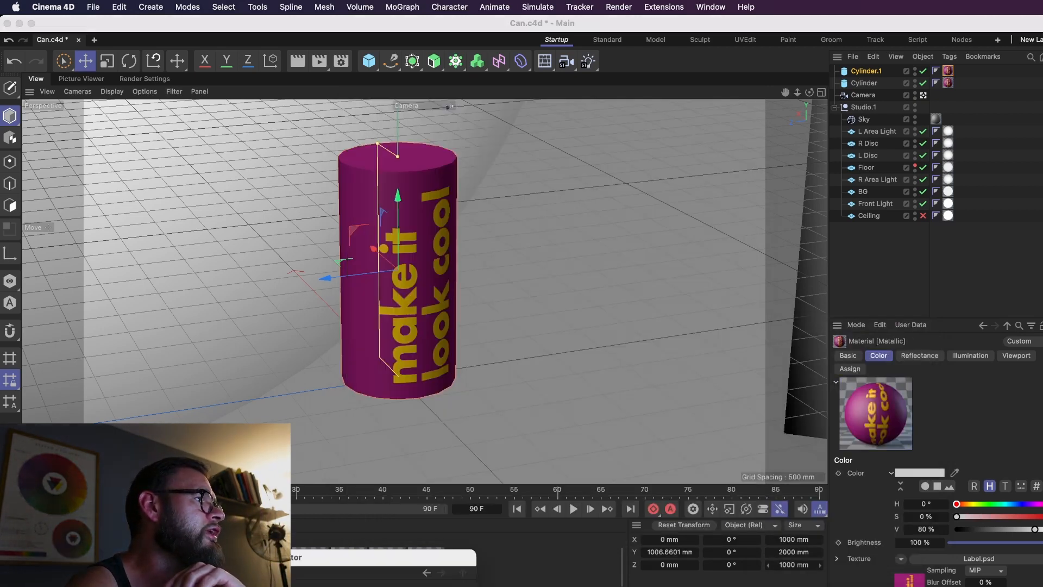
drag(142, 555, 459, 119)
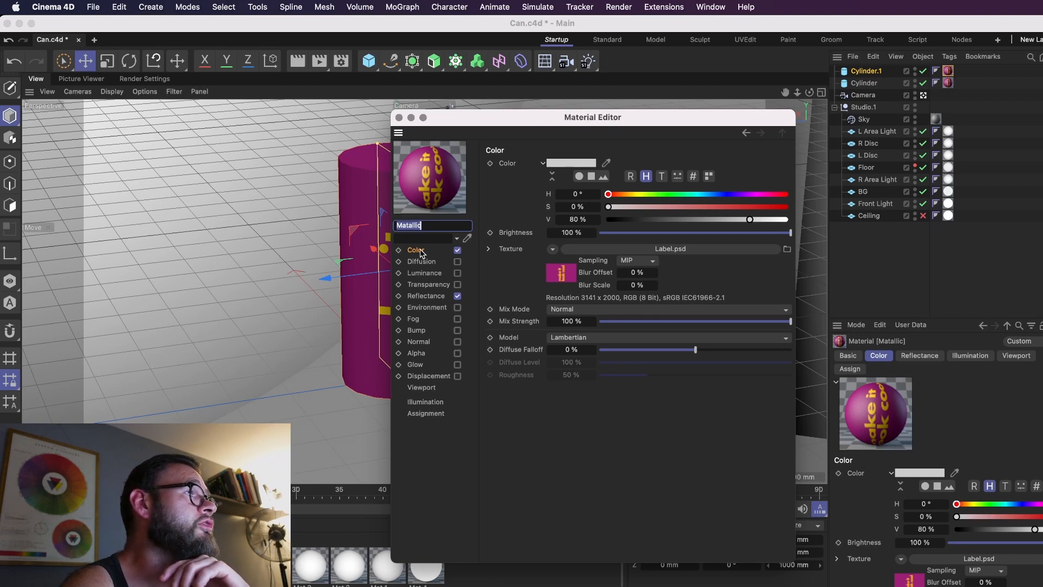
click(560, 276)
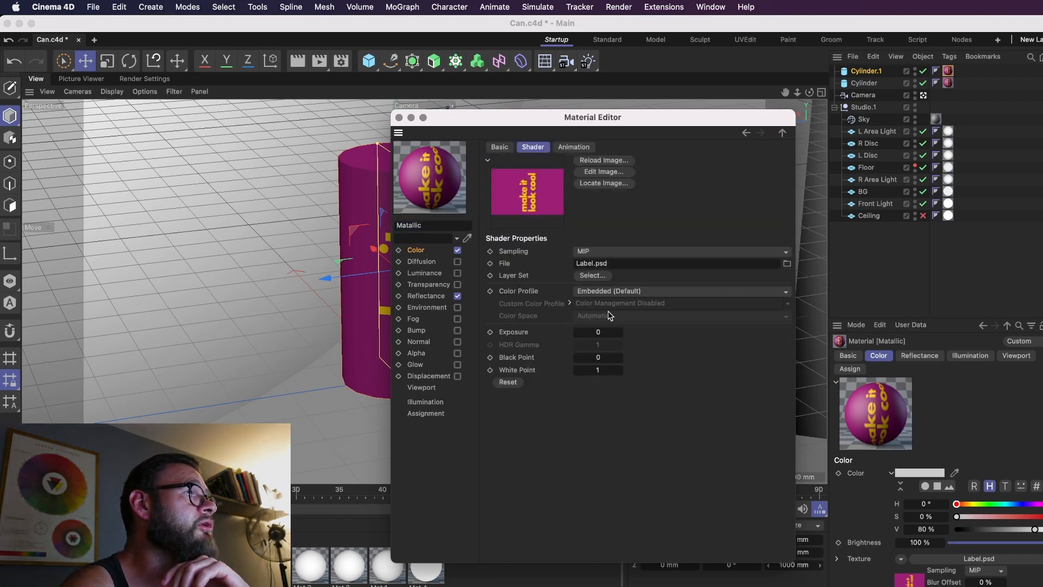
click(592, 276)
drag(941, 458, 666, 291)
click(621, 366)
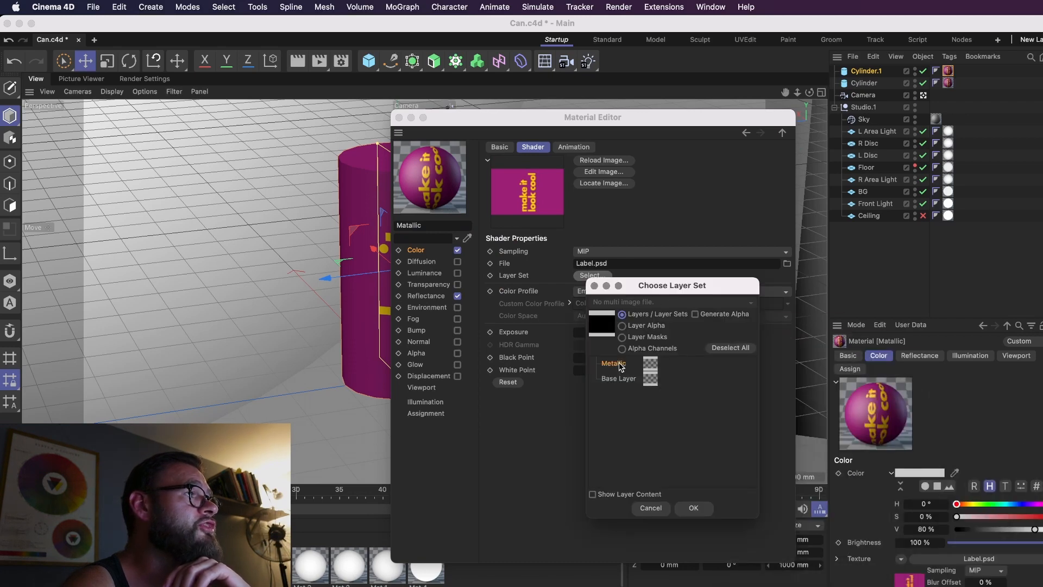
click(696, 508)
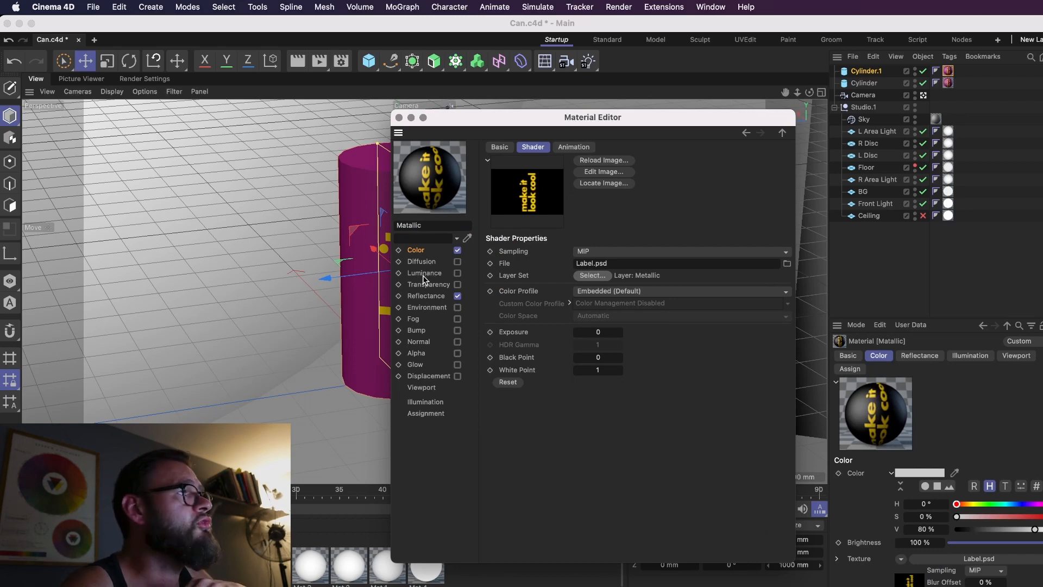
Enable the Matallic material's Alpha channel and copy the colour channel's texture into it
click(416, 250)
right_click(514, 251)
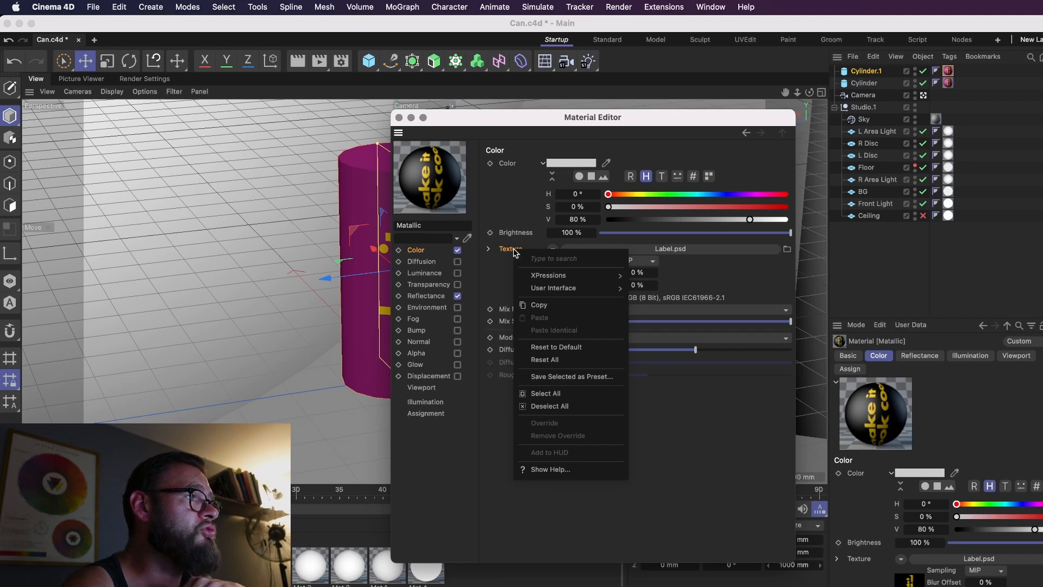
click(548, 304)
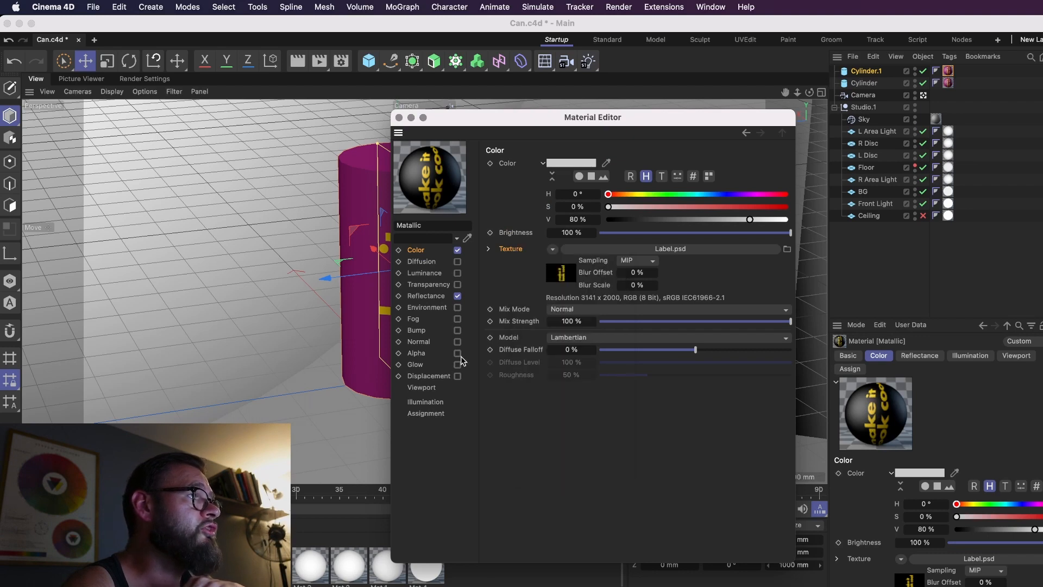
click(458, 353)
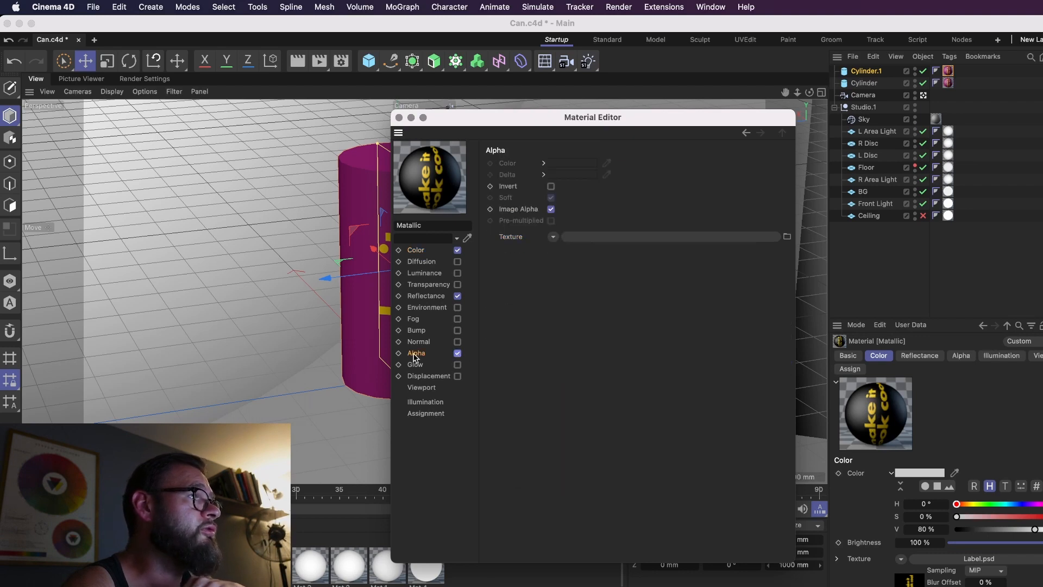
right_click(519, 237)
click(543, 305)
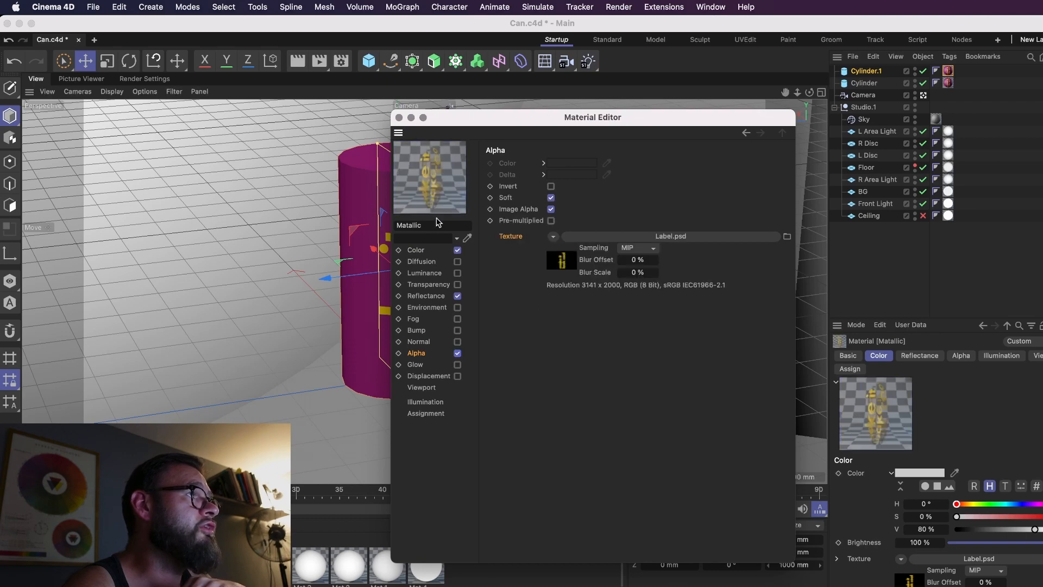
Set the Matallic material's alpha texture to use the Layer Alpha of the Metallic layer
click(564, 263)
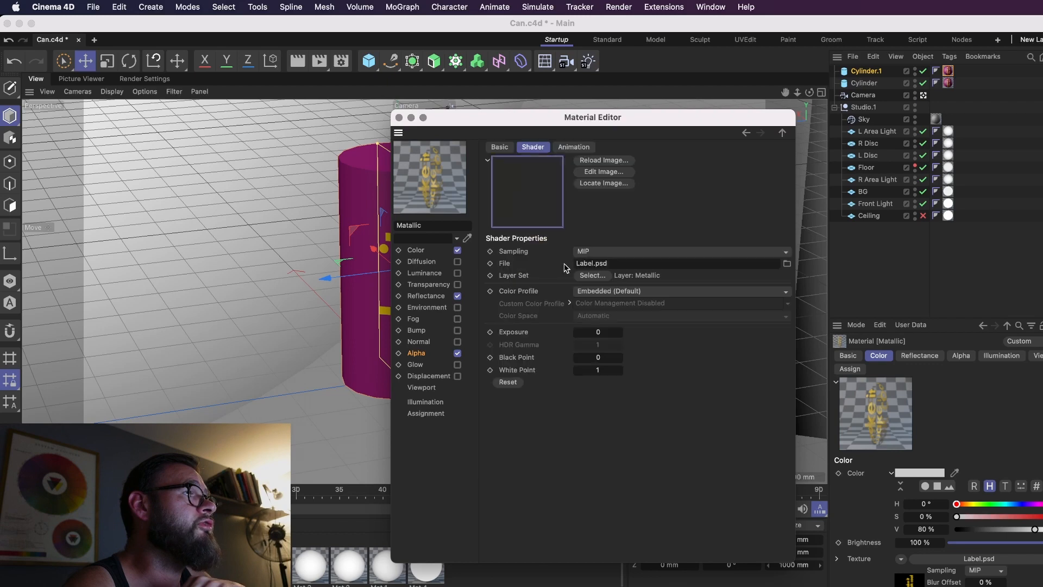
click(592, 276)
drag(985, 457, 681, 263)
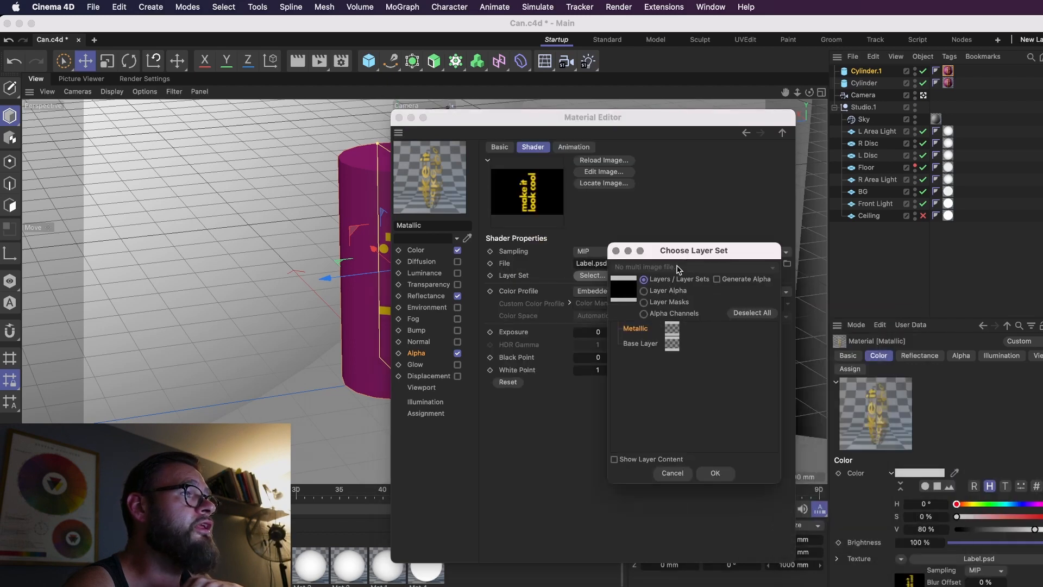
click(661, 291)
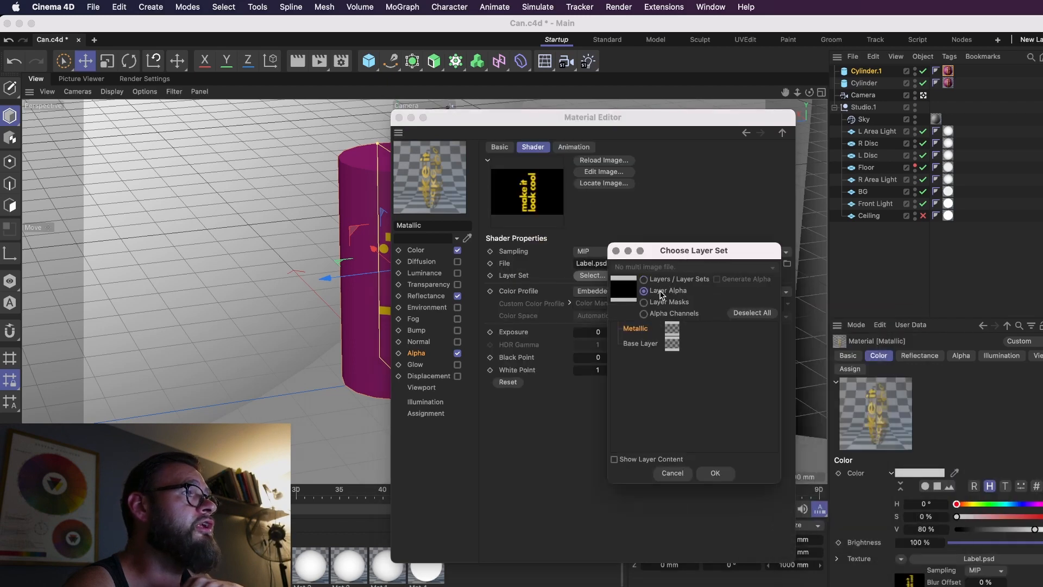
click(715, 473)
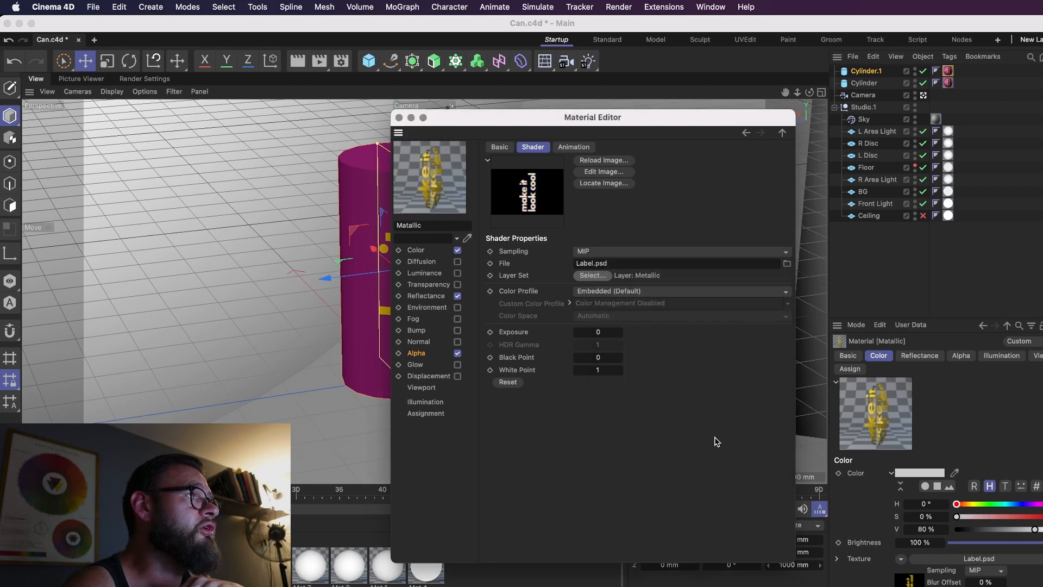
click(399, 118)
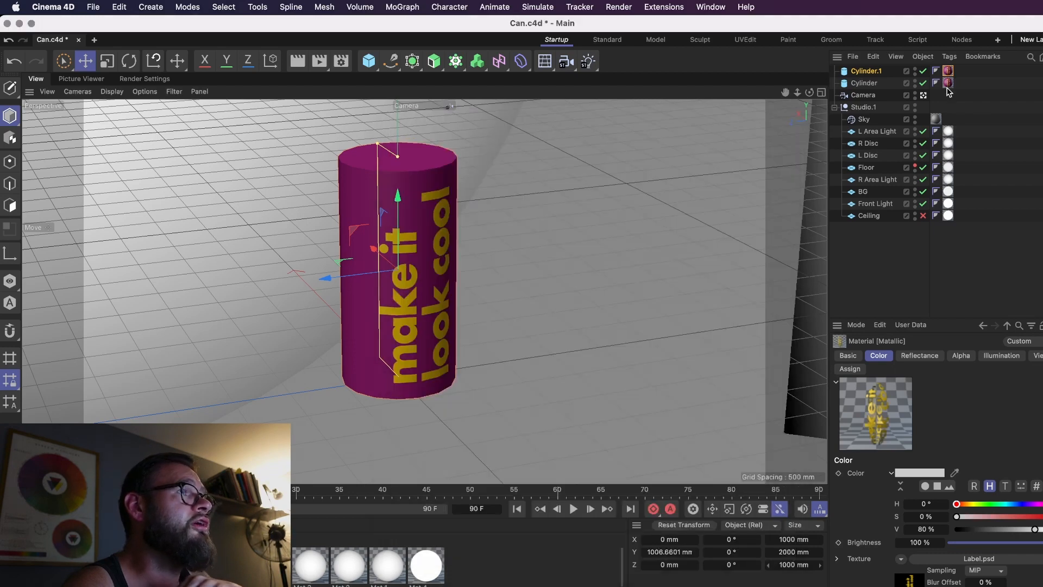
Delete the duplicate cylinder and paste a fresh copy of the original in its place
click(868, 72)
key(Delete)
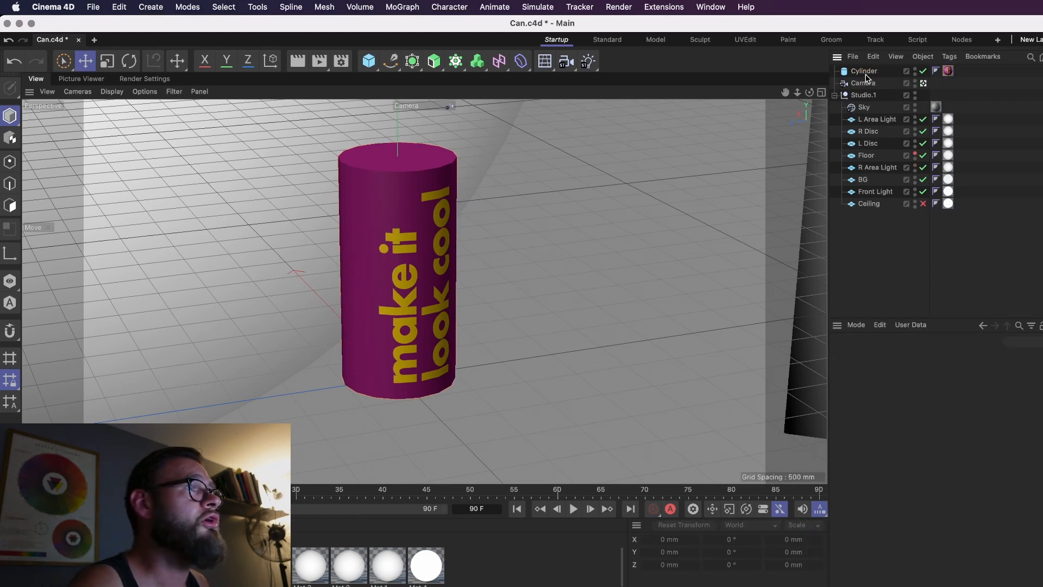
click(865, 72)
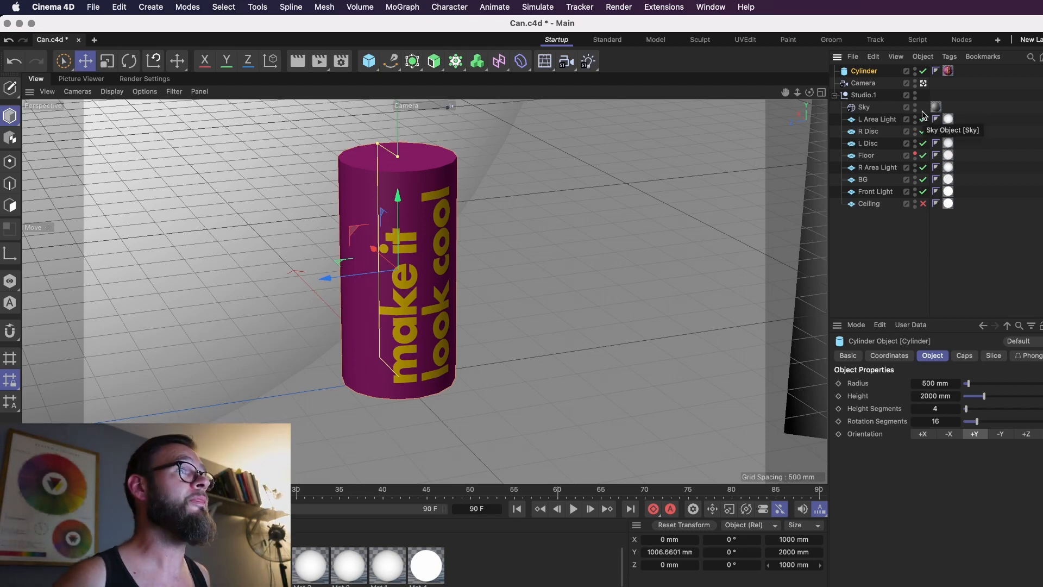
key(super+v)
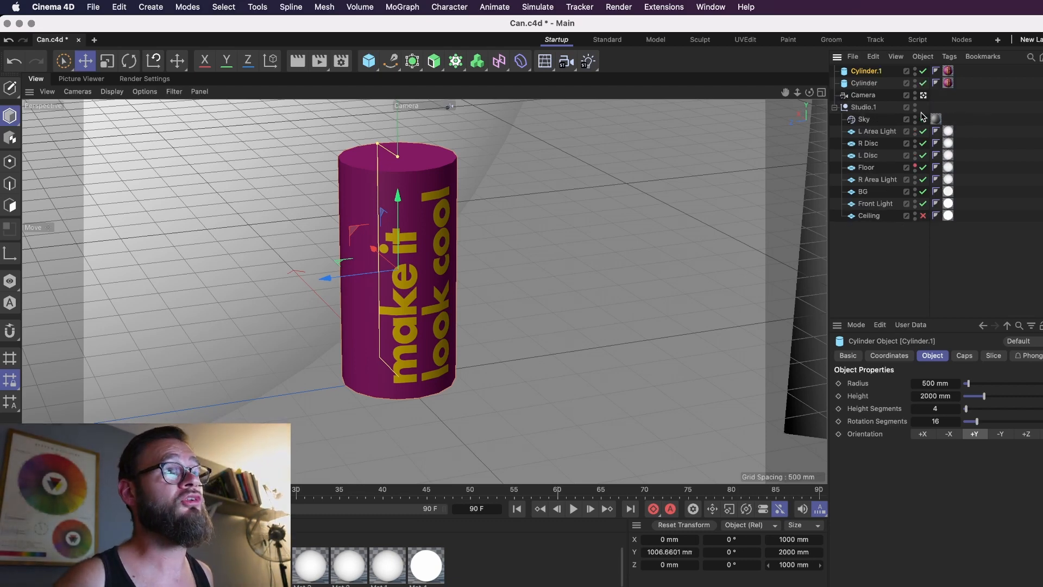
Move the Matallic material tag from the duplicate cylinder onto the original Cylinder and delete the duplicate
click(950, 74)
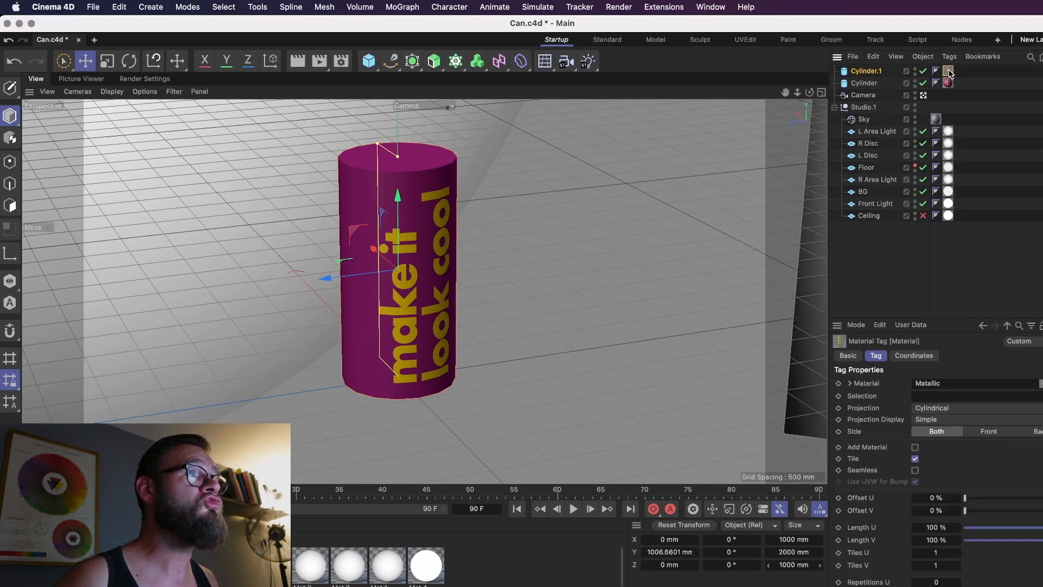
drag(949, 74, 961, 84)
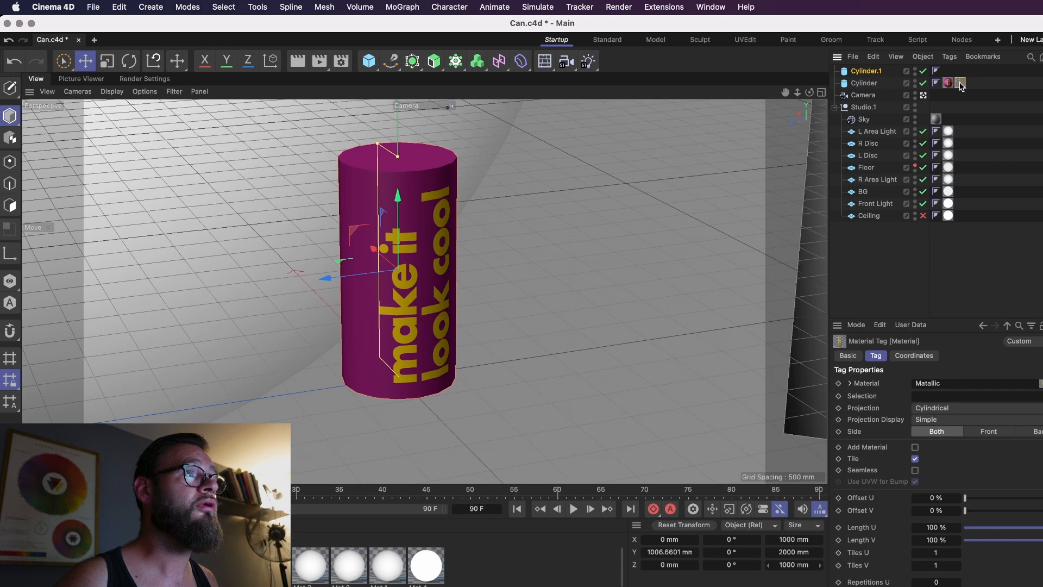
click(880, 73)
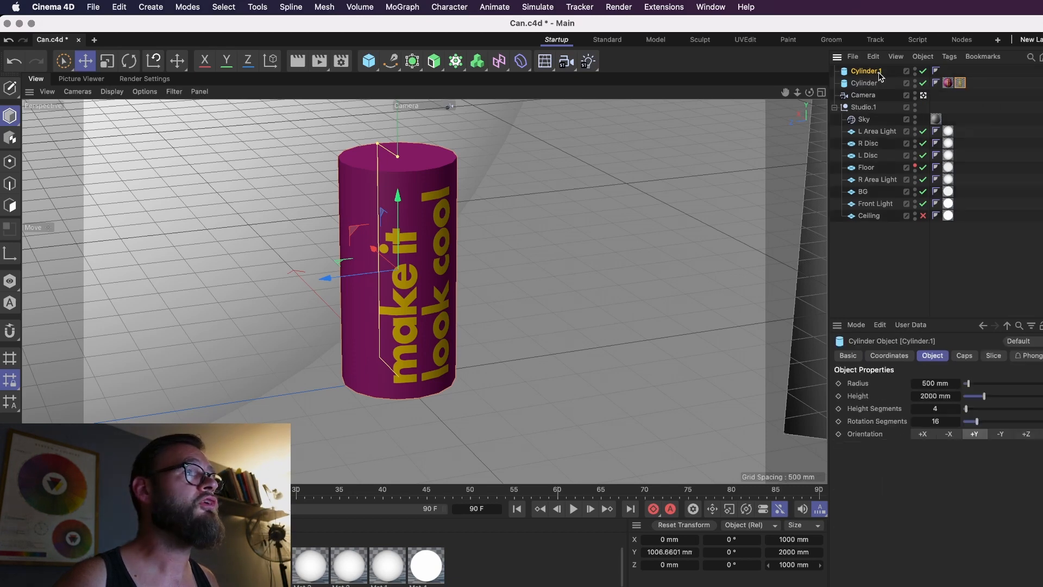
key(Delete)
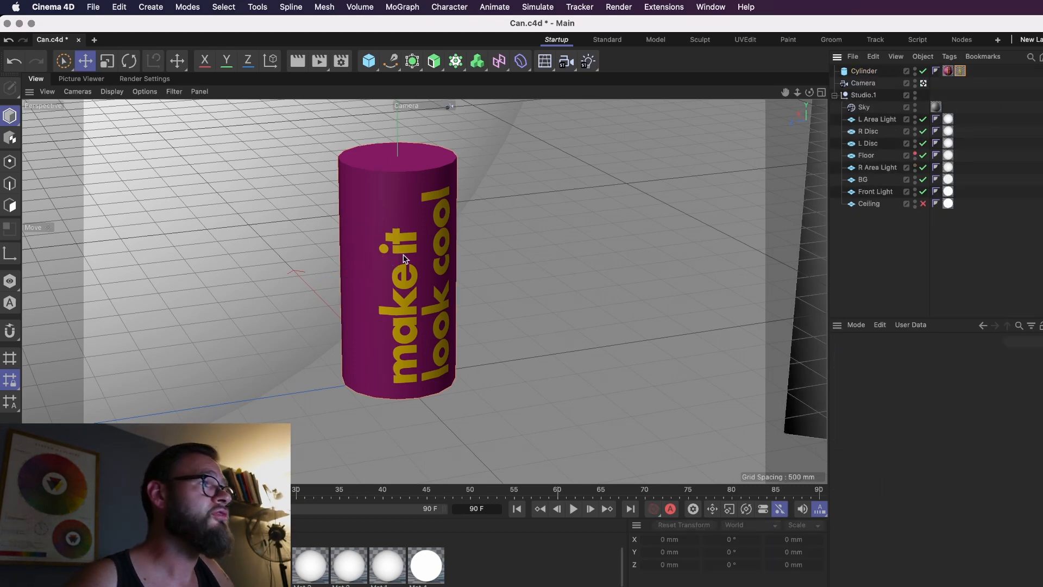
Save the scene and add a GGX layer to the Matallic material's Reflectance channel
key(super+s)
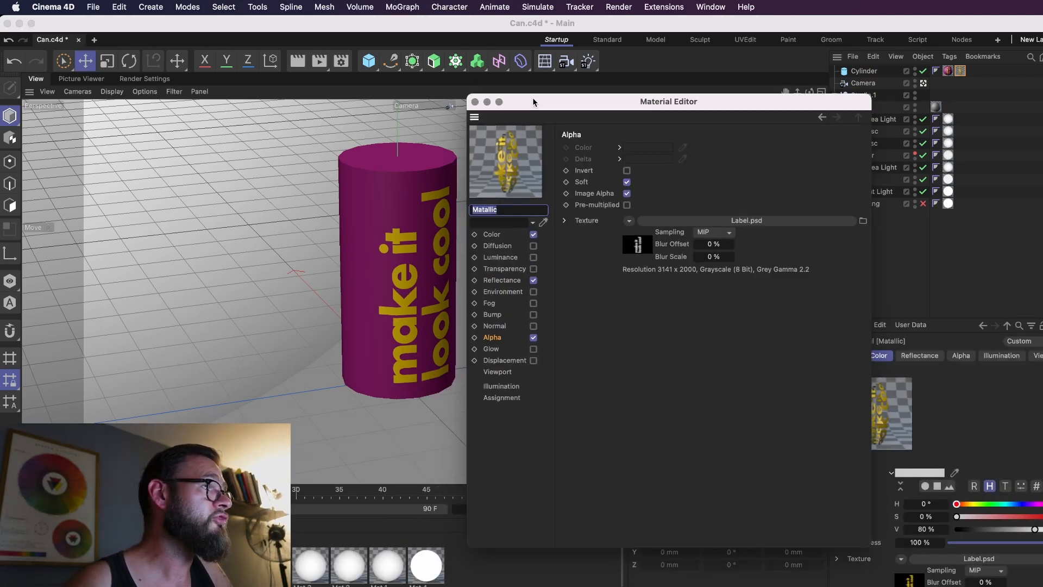
drag(533, 97, 587, 137)
click(564, 317)
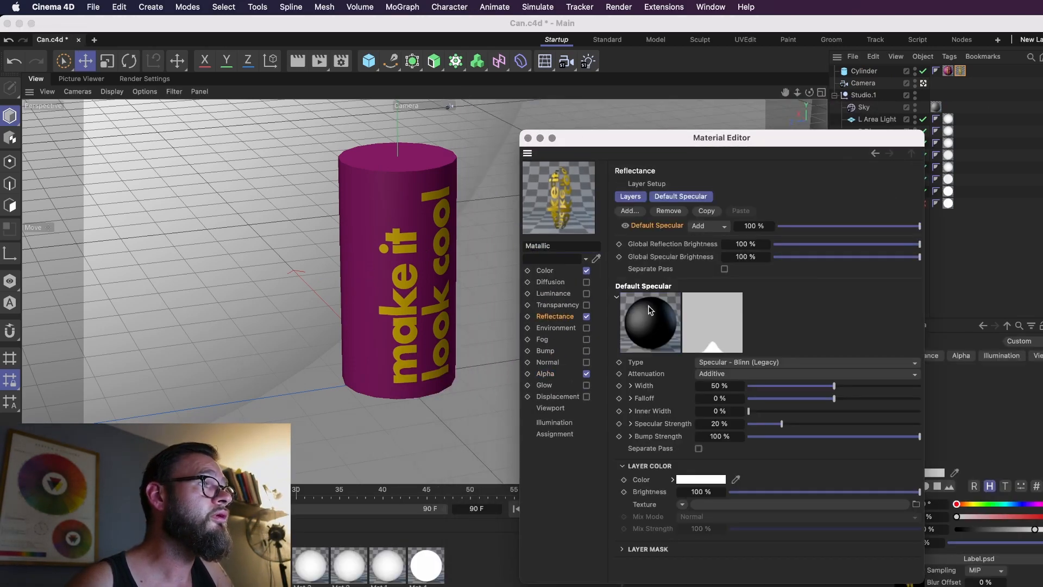
click(629, 211)
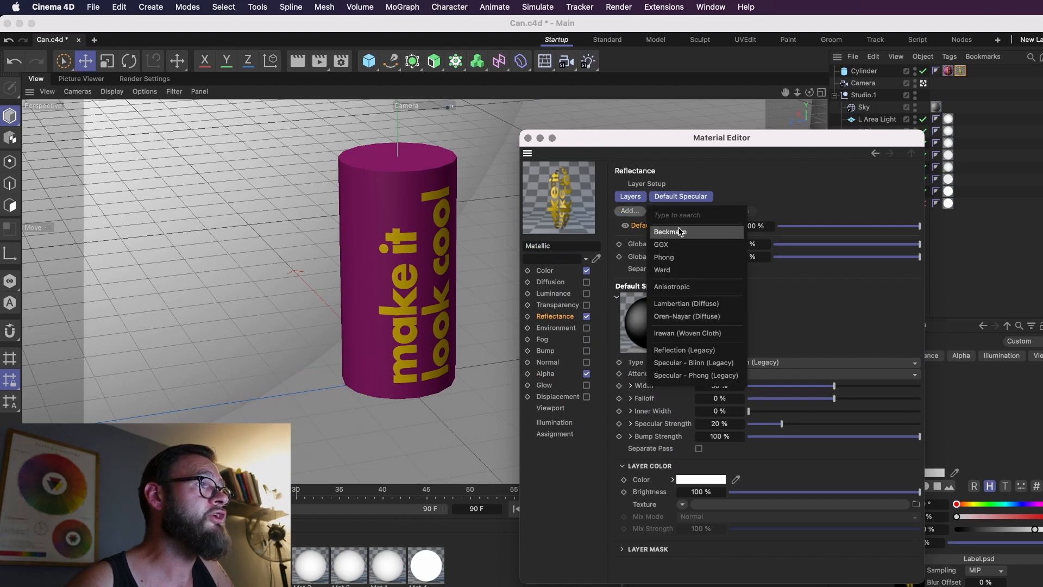
click(691, 243)
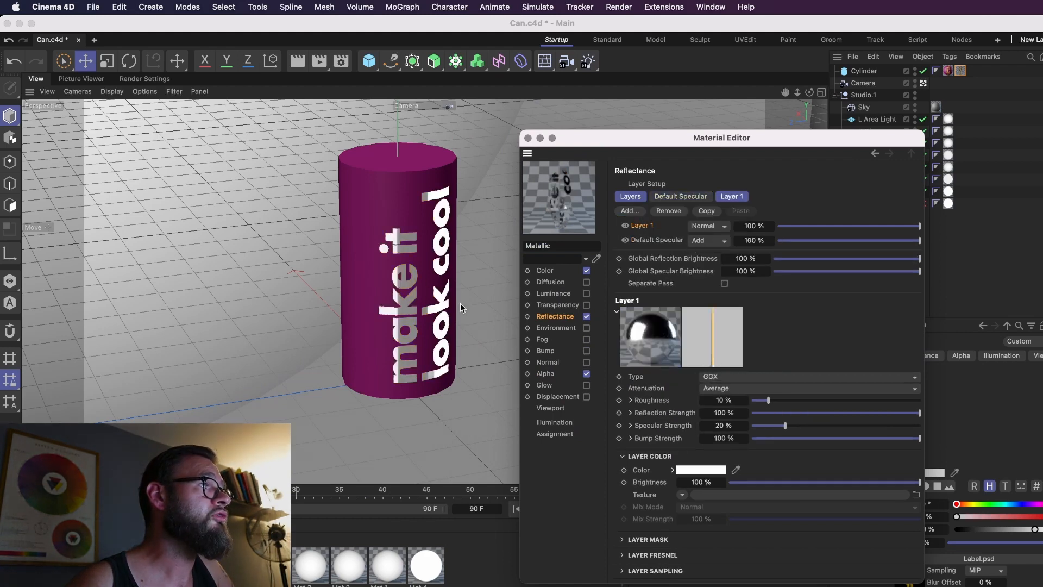
Try removing the Matallic material tag from the cylinder and undo the removal
click(960, 71)
key(Delete)
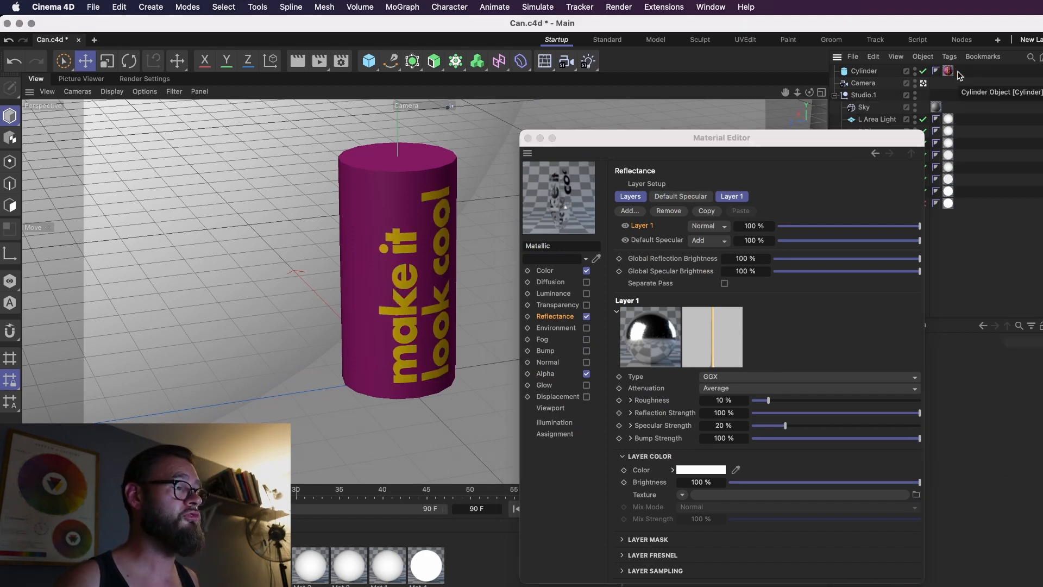
key(super+z)
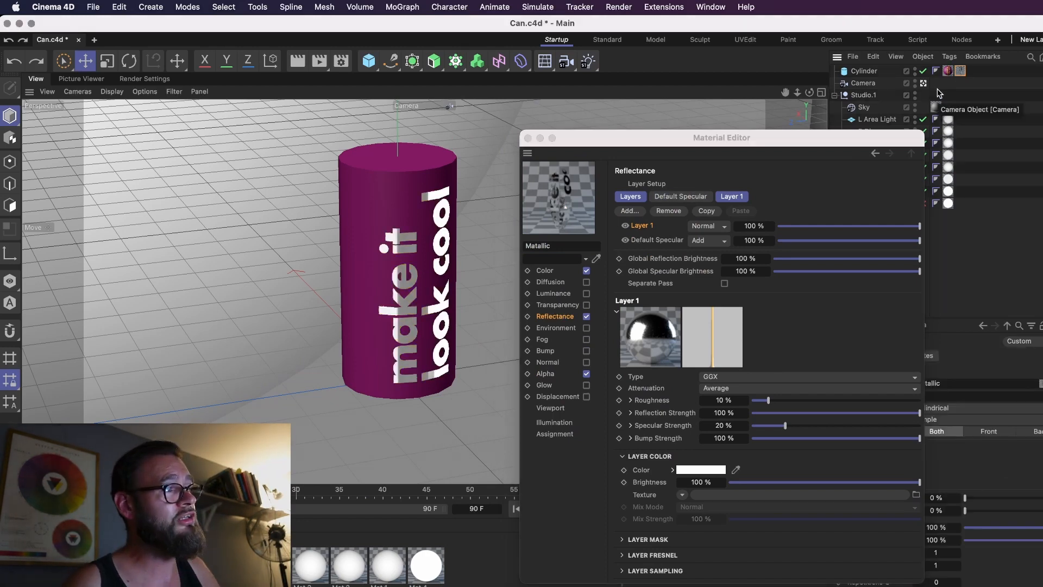
Try the color channel's Label.psd texture as the GGX layer's color texture, and clear it from the layer again
click(549, 279)
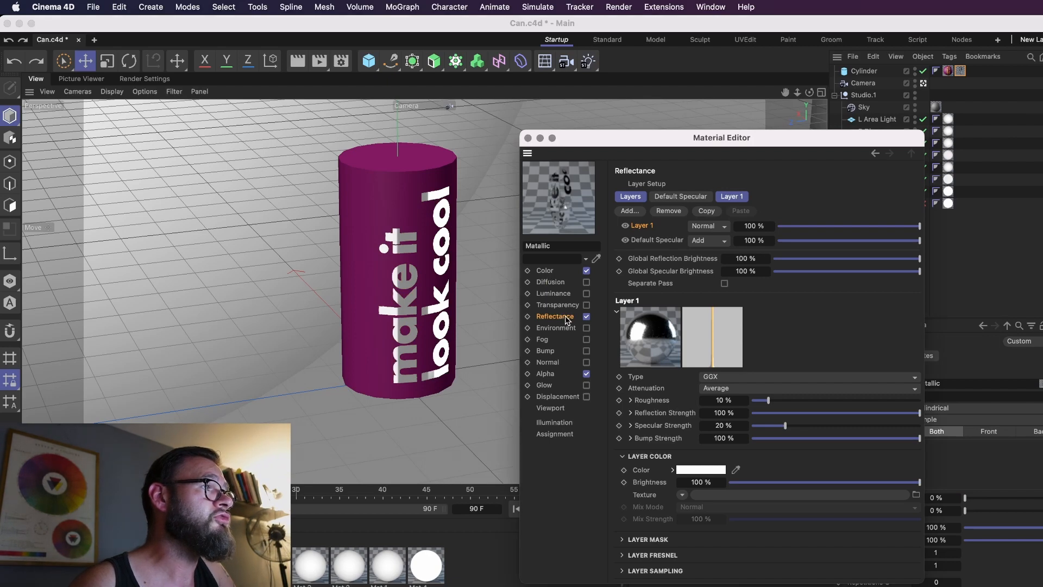
click(546, 270)
right_click(639, 273)
key(Escape)
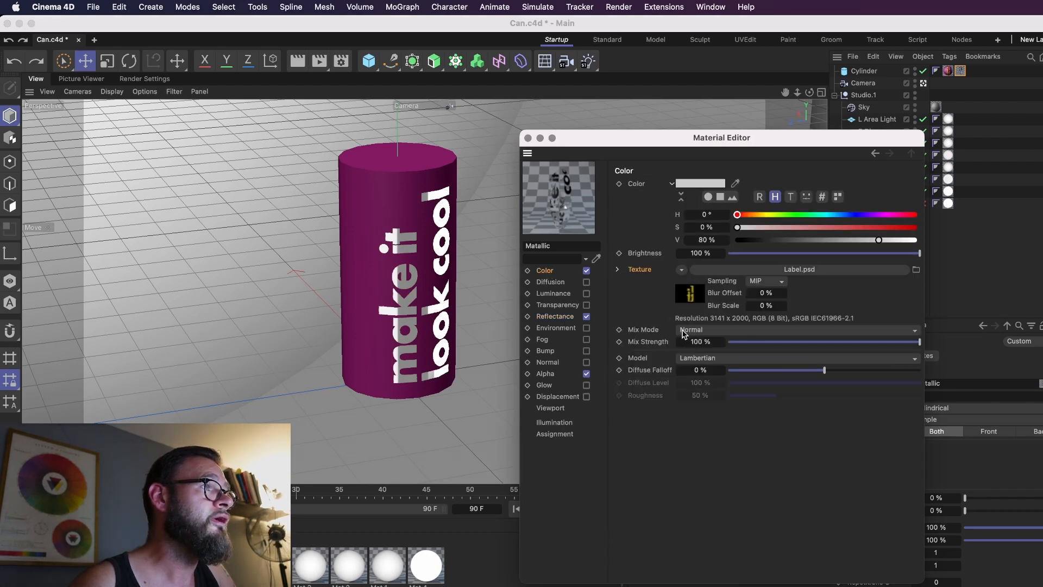
click(555, 316)
right_click(646, 496)
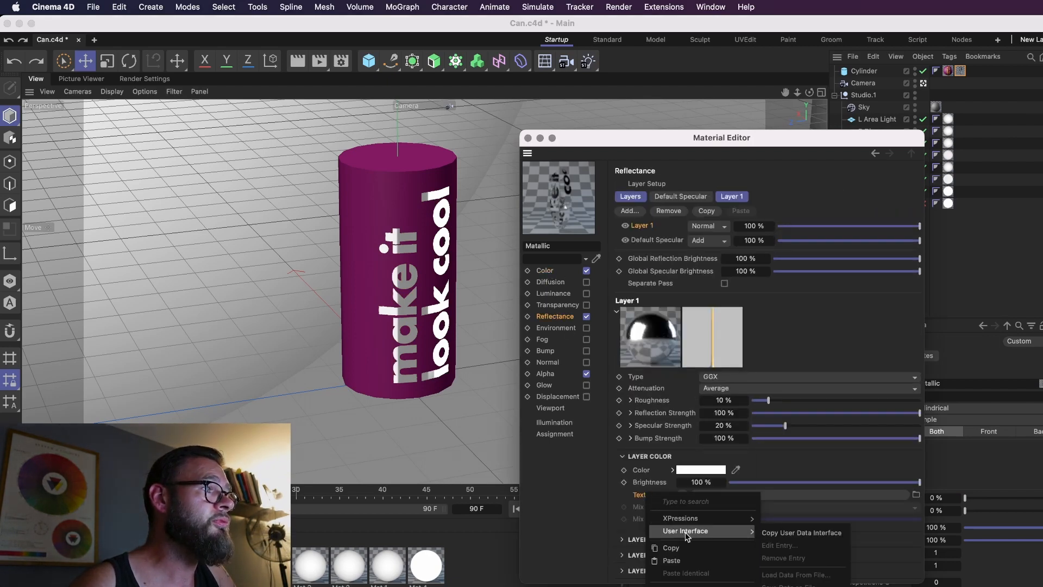
click(682, 531)
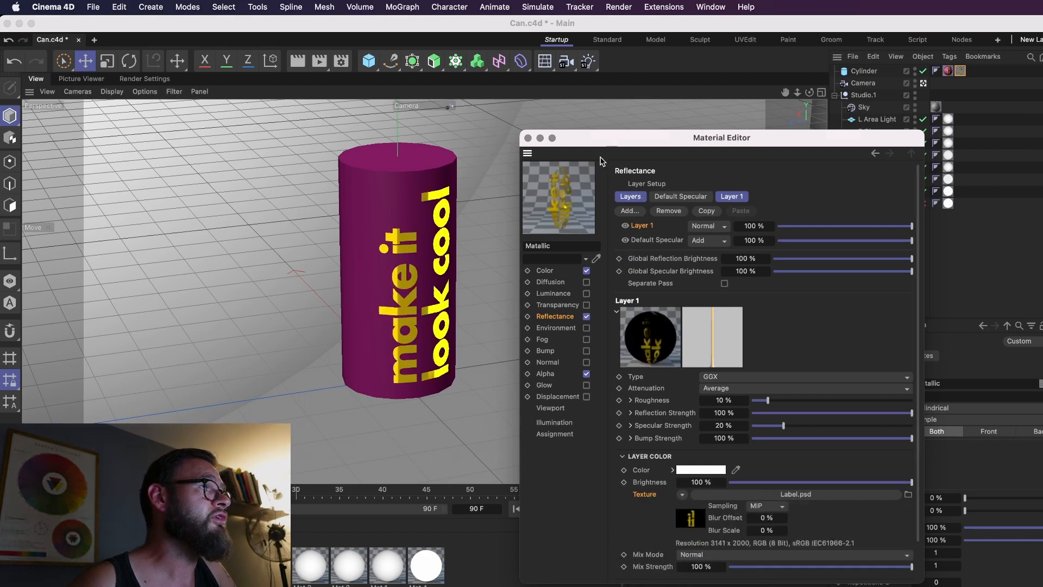
drag(809, 93, 637, 336)
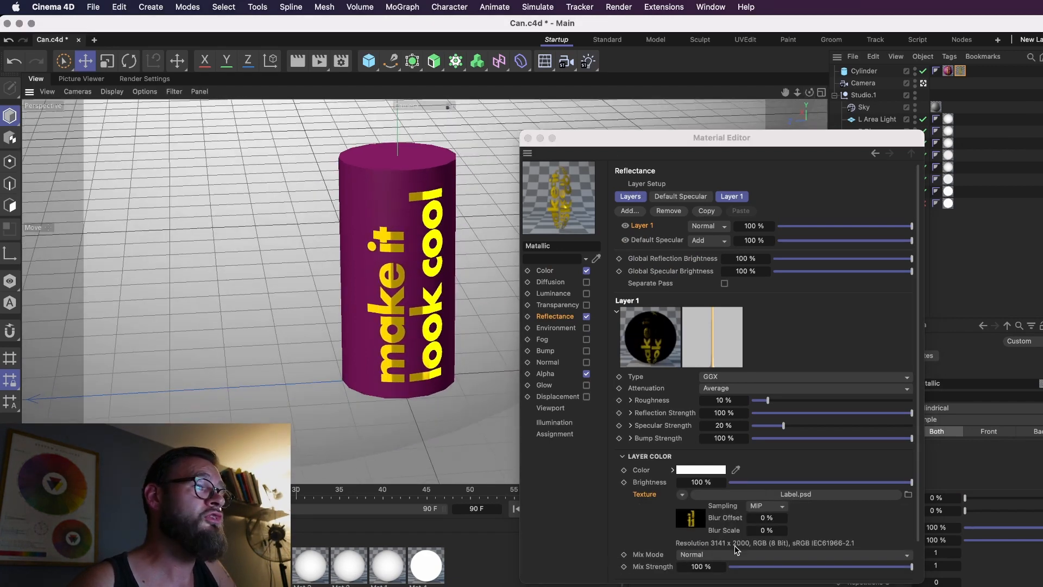
click(682, 494)
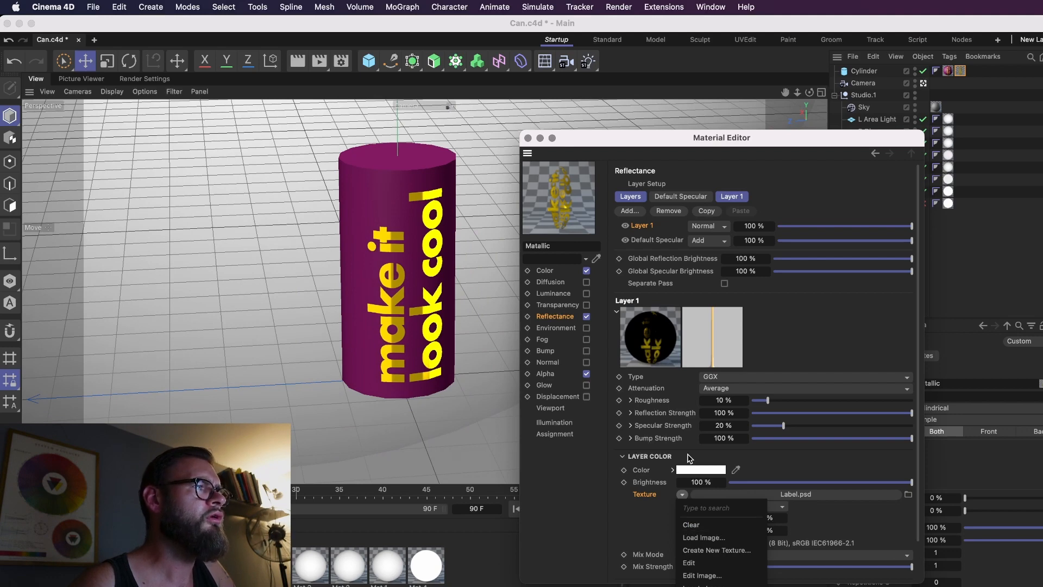
click(692, 524)
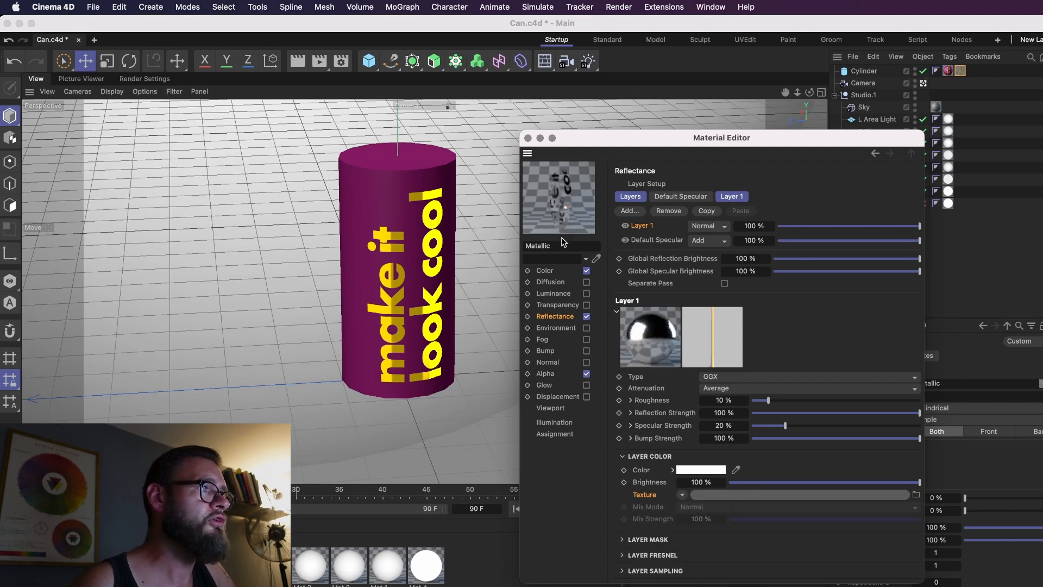
Clear the Matallic material's color texture and set its color to bright red with 79% saturation and 100% value
click(565, 272)
click(681, 270)
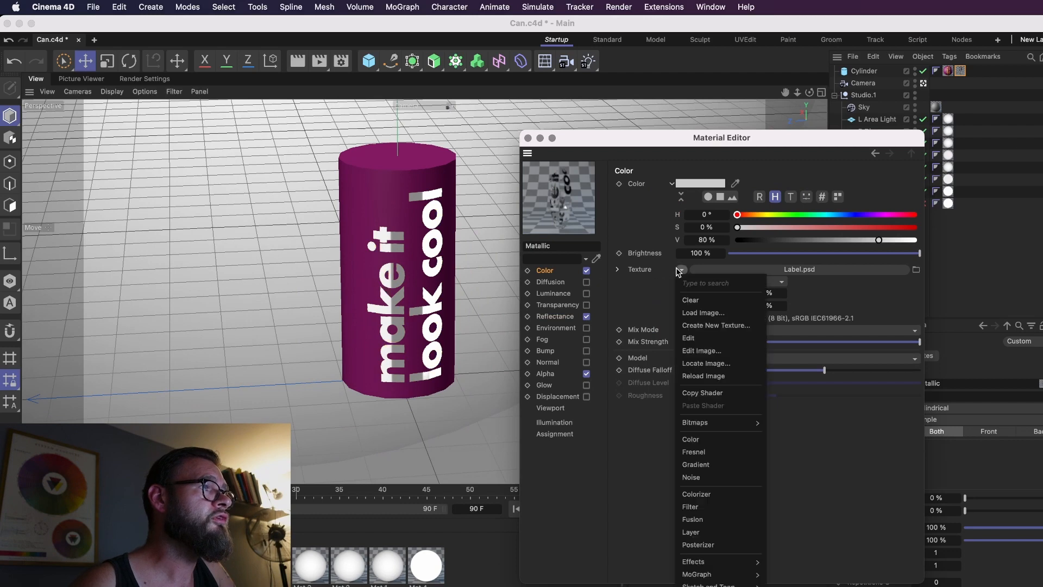
click(690, 300)
drag(840, 228, 918, 240)
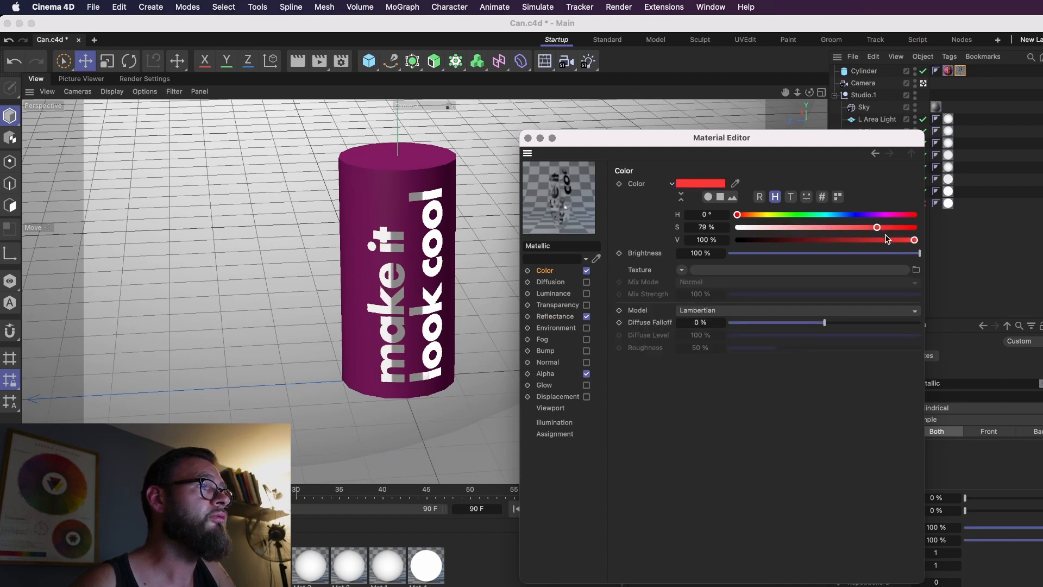
Darken the Matallic material's color to 100% saturation and 7% value
click(567, 320)
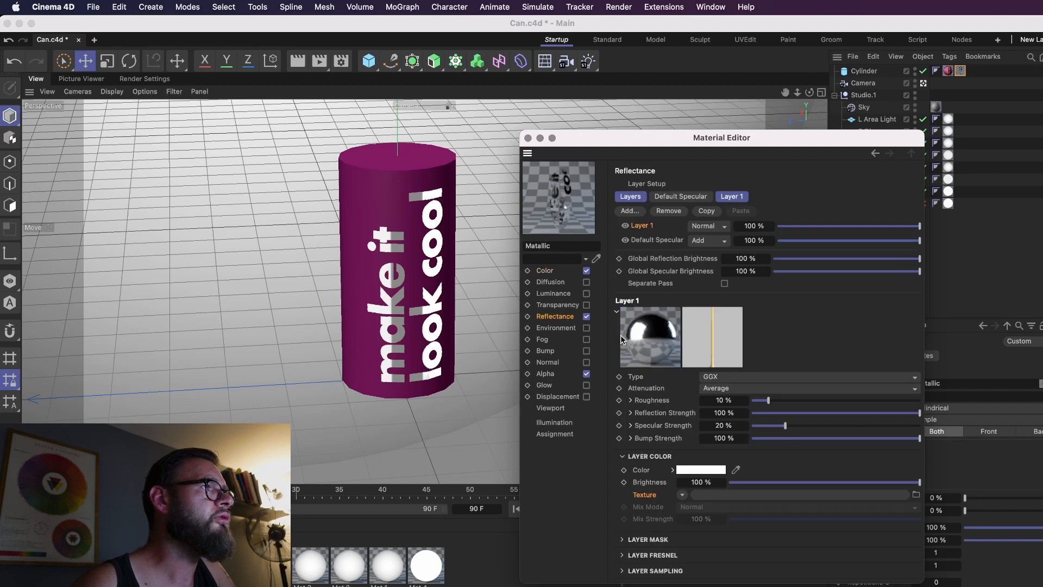
click(554, 373)
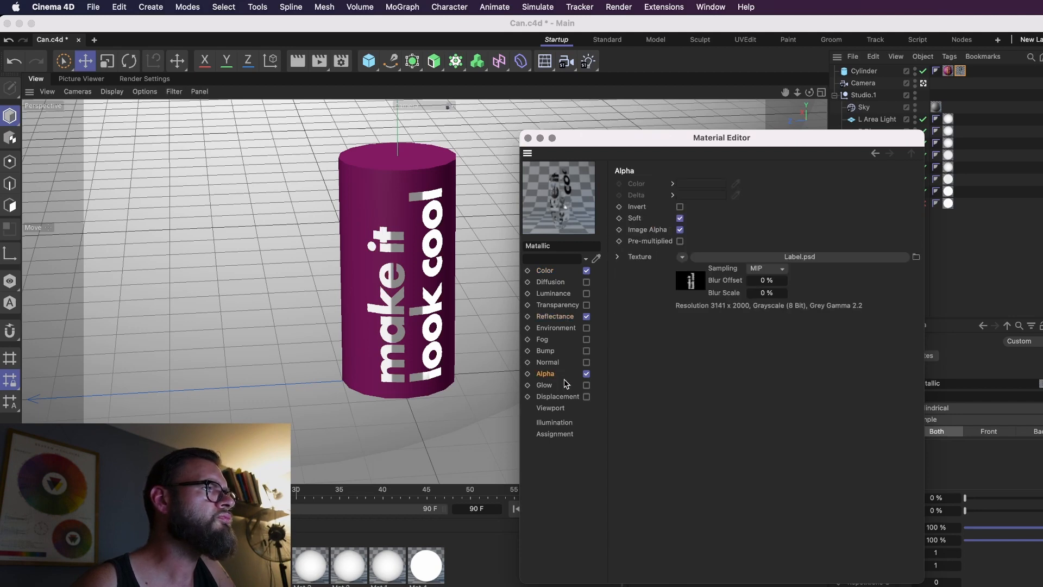
click(547, 271)
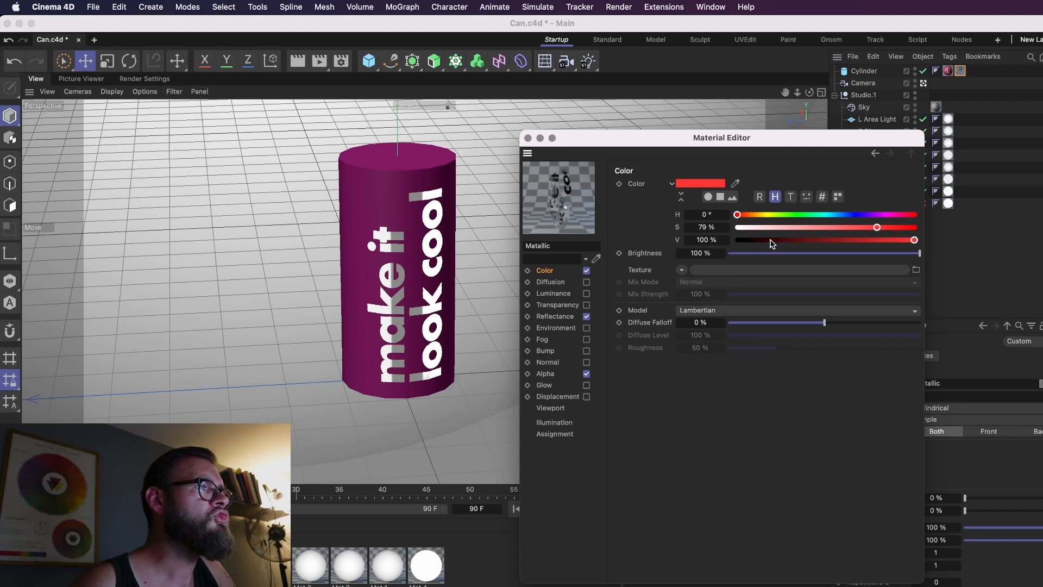
drag(772, 243, 750, 240)
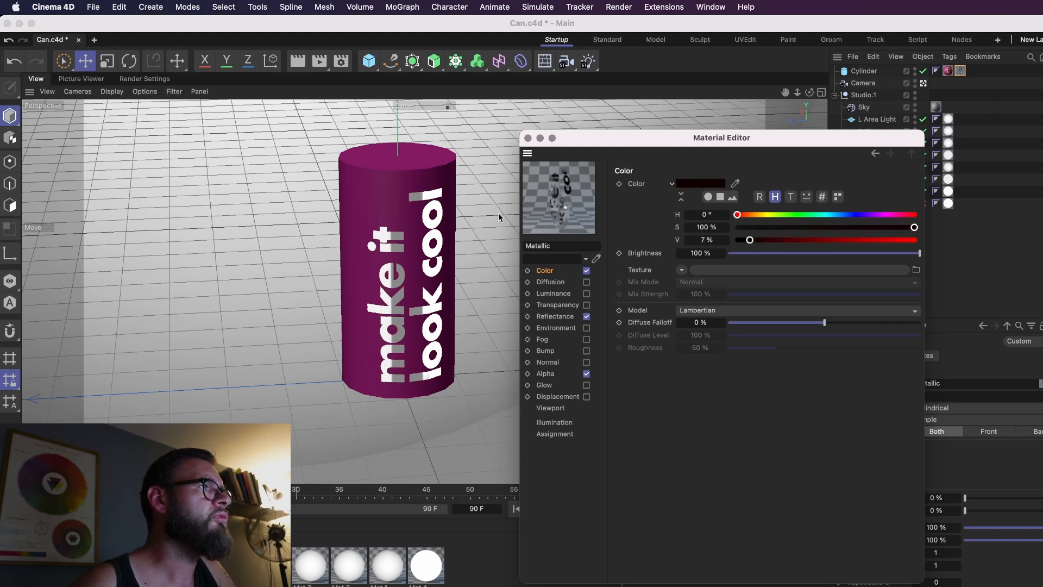
Remove the GGX layer from the Matallic material's reflectance and raise the color's value to 75%
click(555, 317)
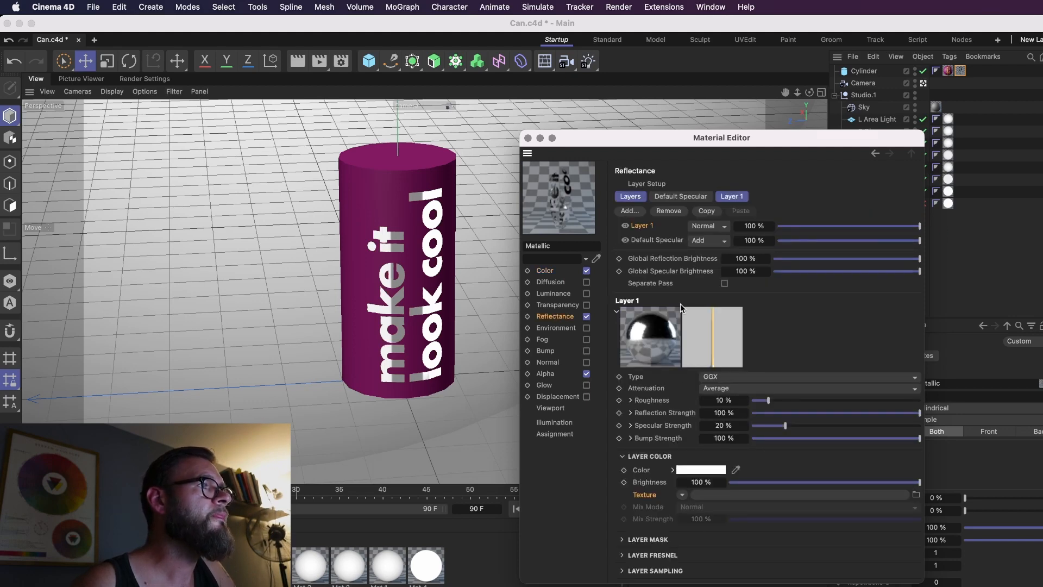
click(667, 211)
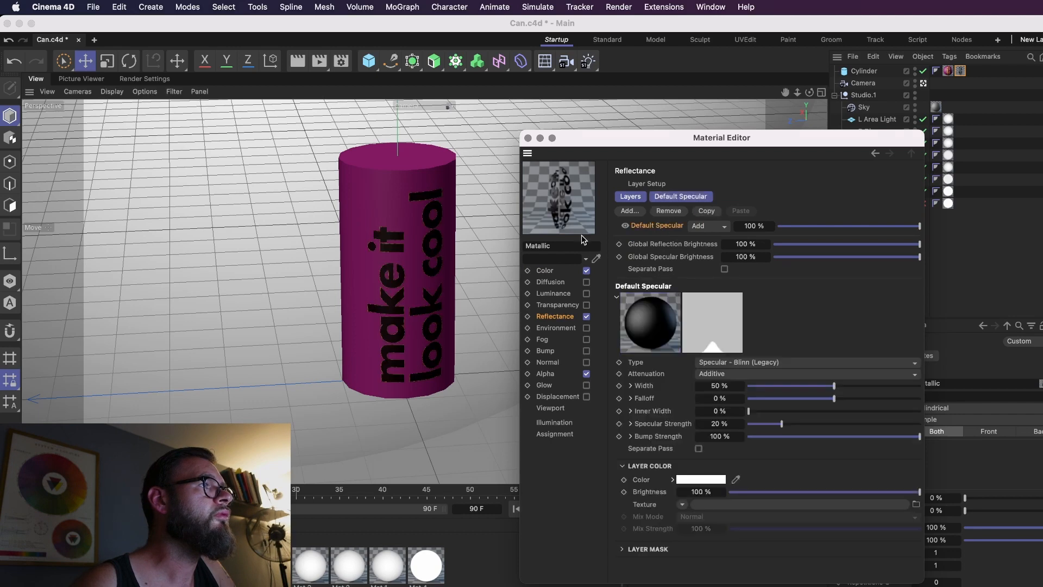
click(558, 271)
drag(750, 240, 870, 239)
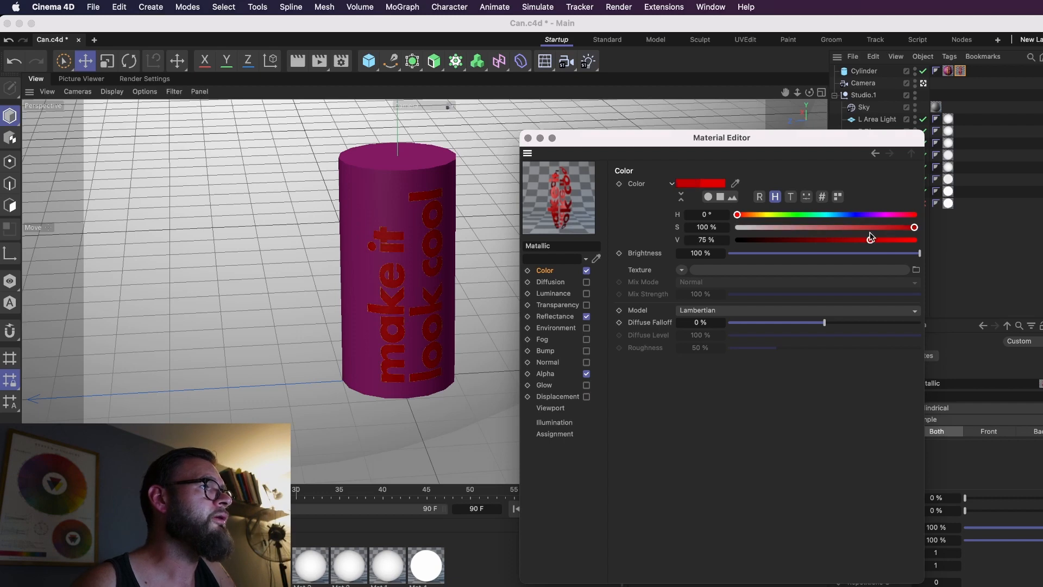
Replace the Matallic material's Default Specular reflectance layer with a GGX layer
click(554, 318)
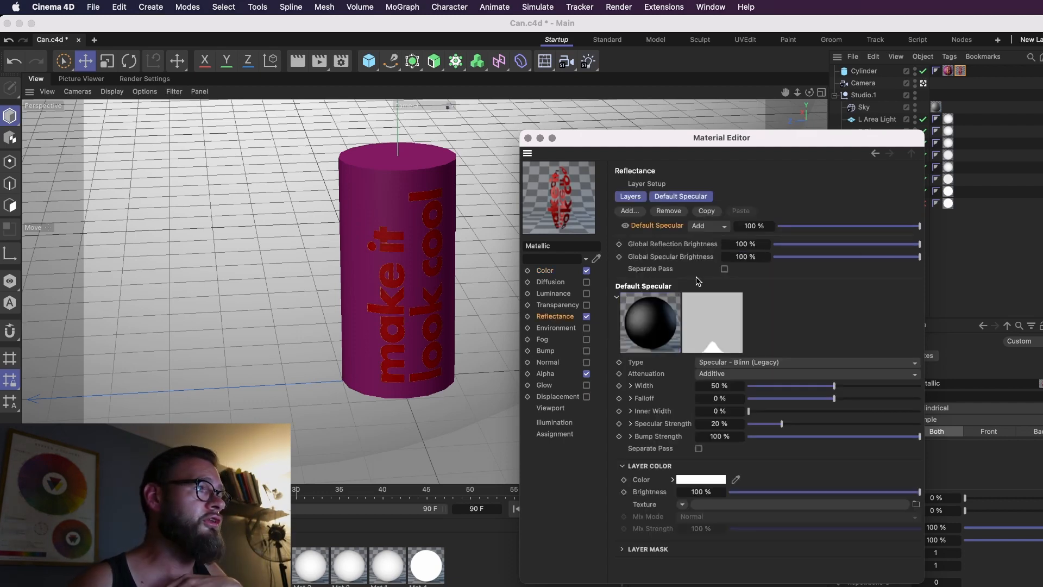
click(673, 212)
click(632, 212)
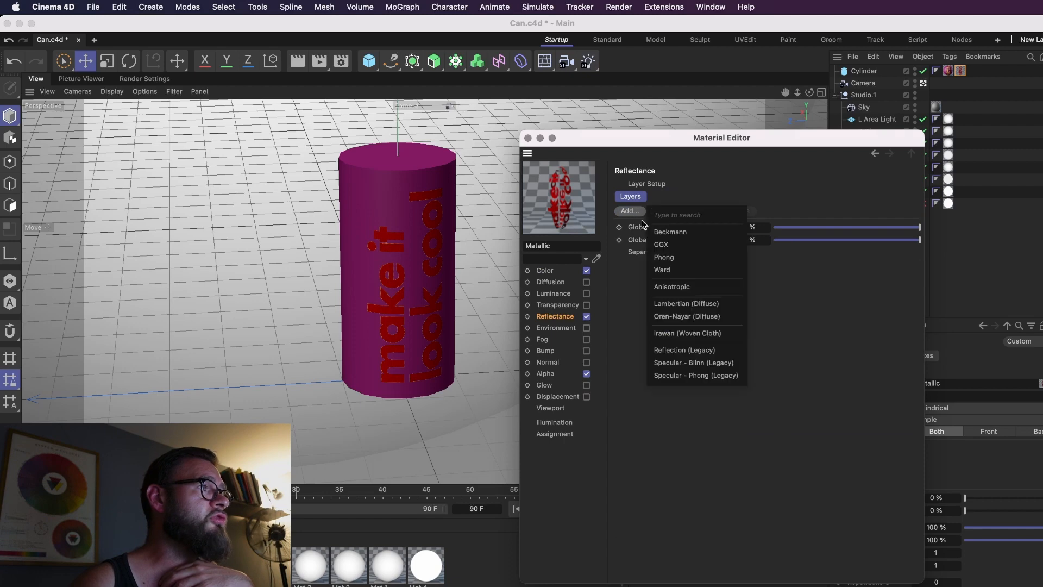
click(684, 246)
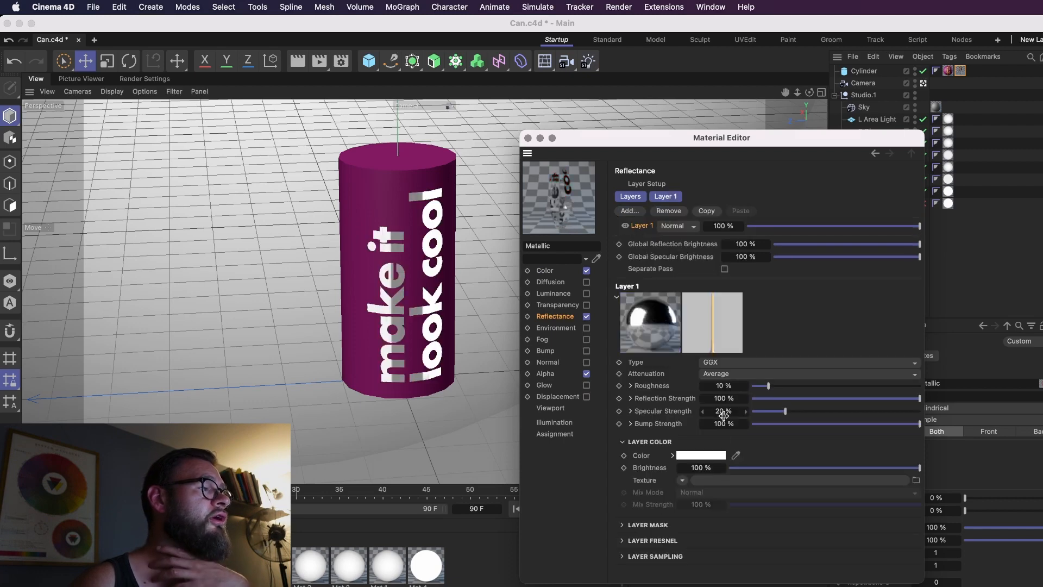
Copy the red from the Matallic material's Color channel into the GGX layer's color
click(548, 270)
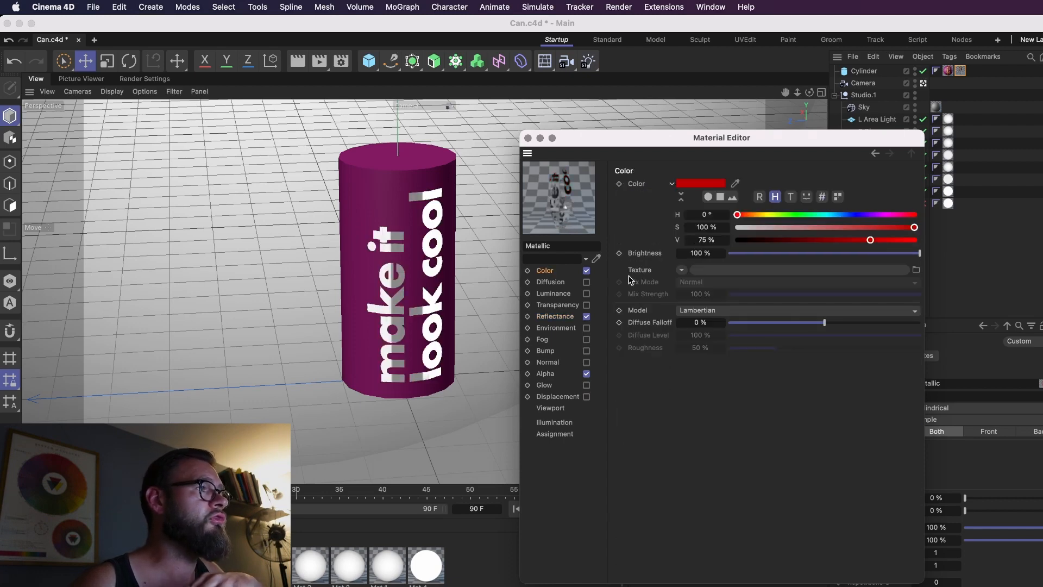
right_click(644, 185)
click(684, 248)
click(561, 319)
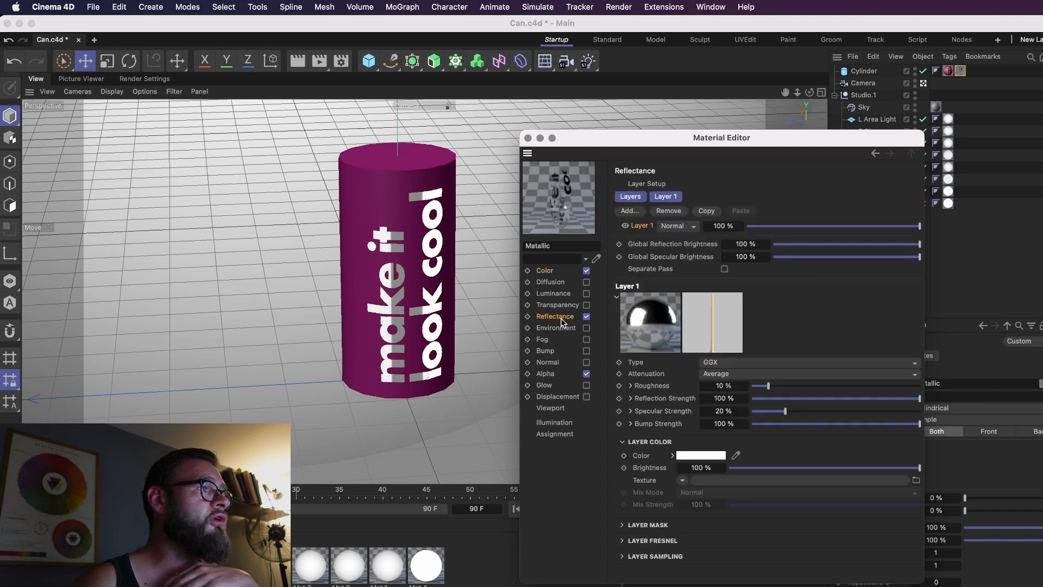
right_click(646, 457)
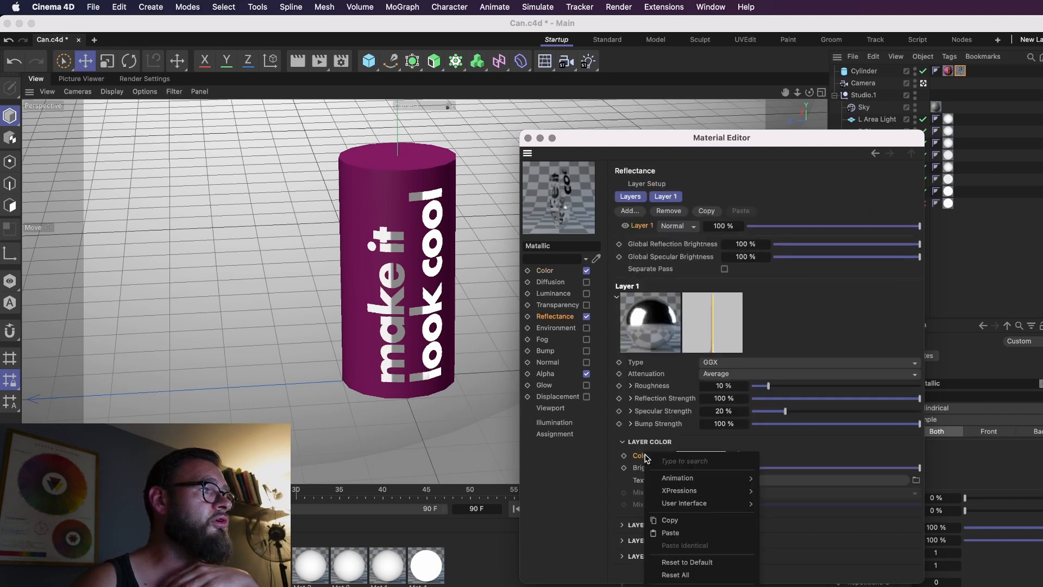
click(679, 533)
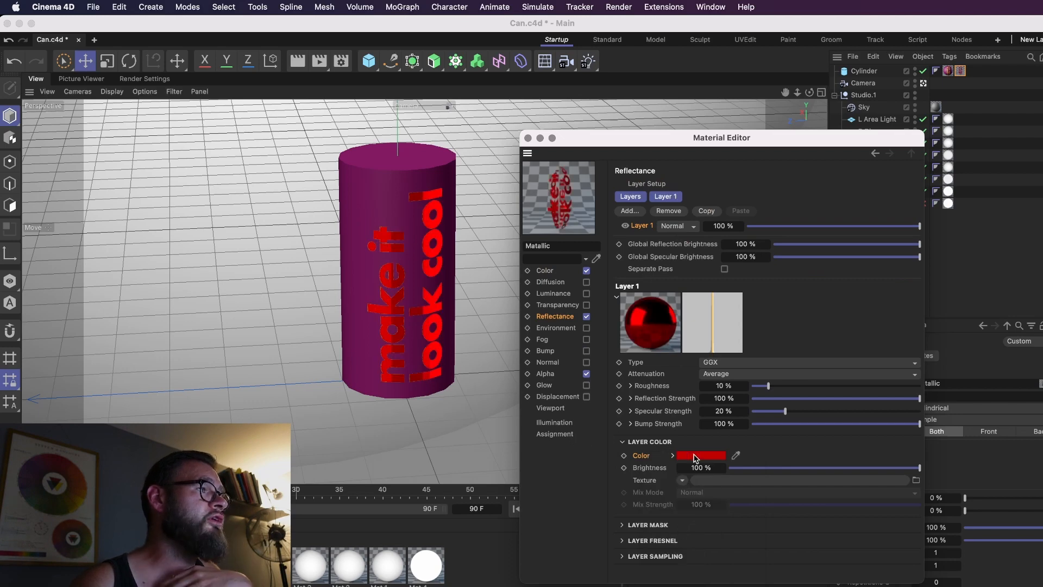
Change the GGX layer's color to yellow-green with RGB 191, 244, 0
click(696, 456)
drag(800, 538, 818, 533)
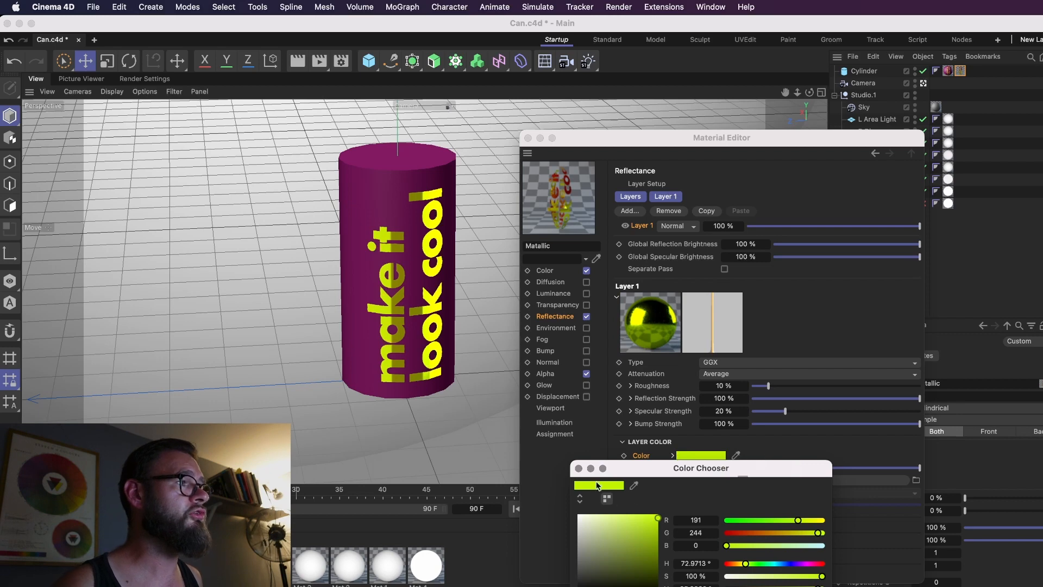
click(578, 468)
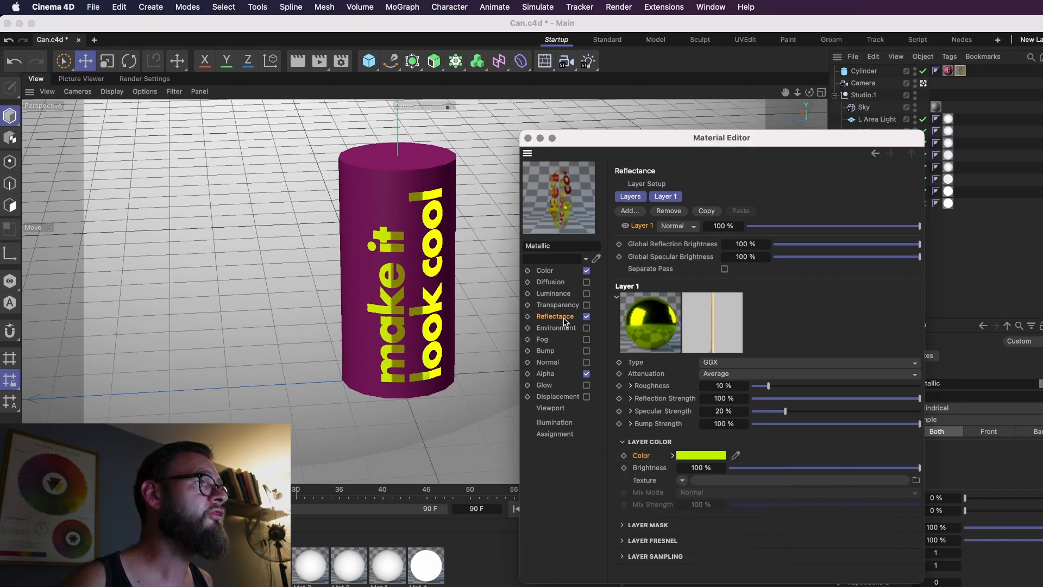
Set the GGX layer's color to the hex value FFD400
click(673, 455)
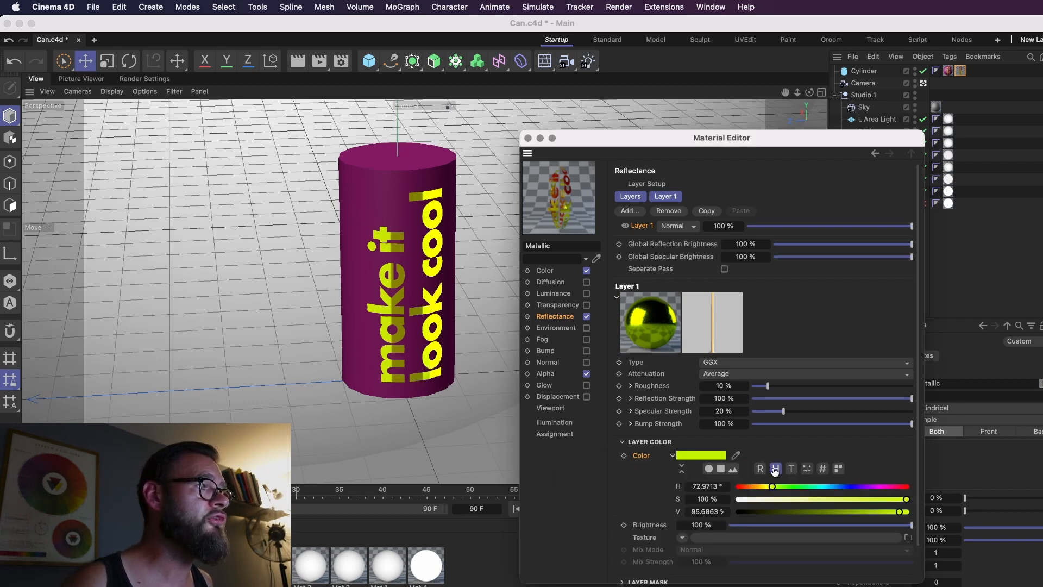
click(824, 469)
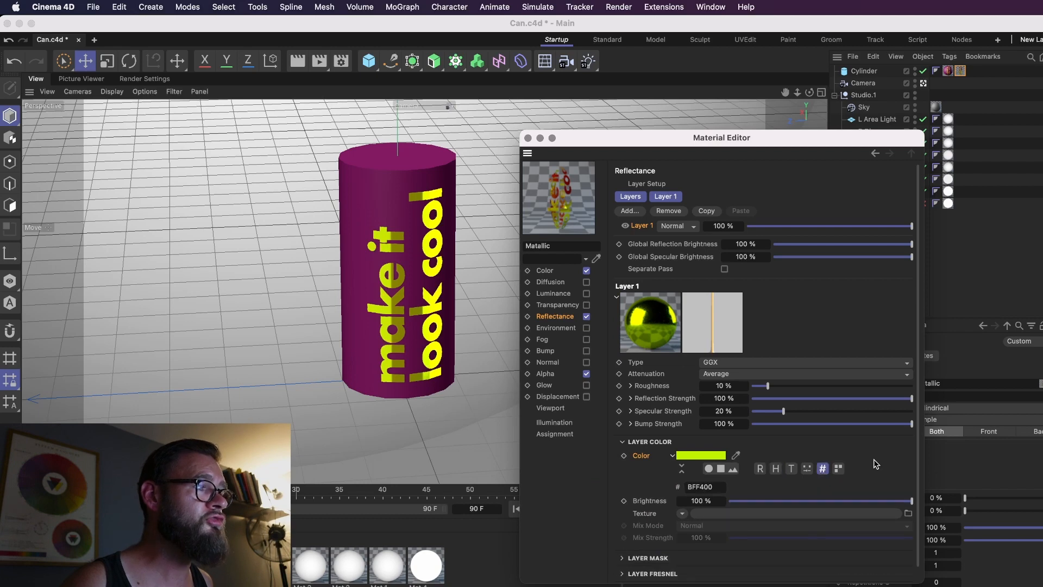
key(super+Tab)
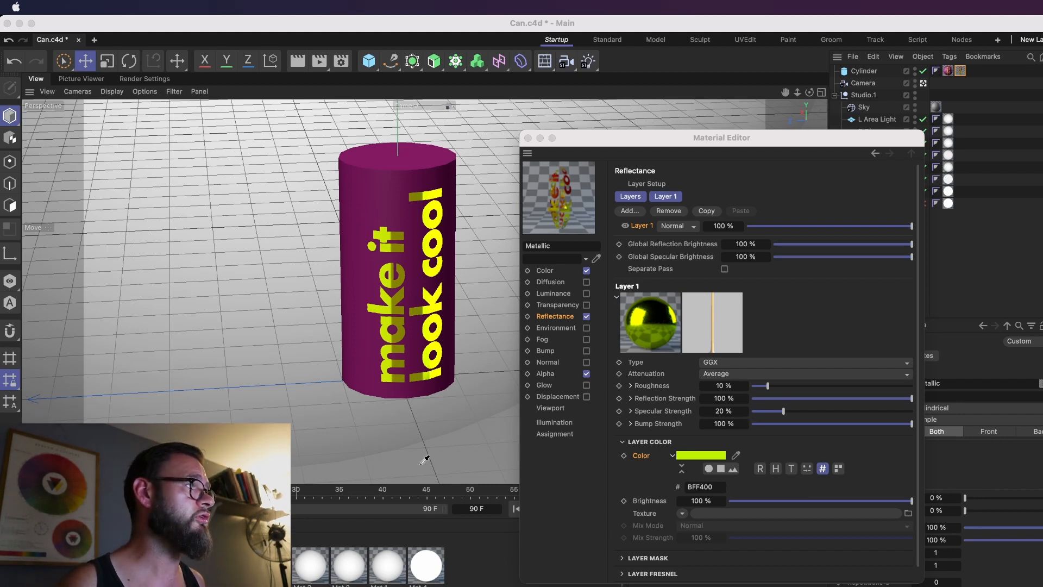
click(701, 382)
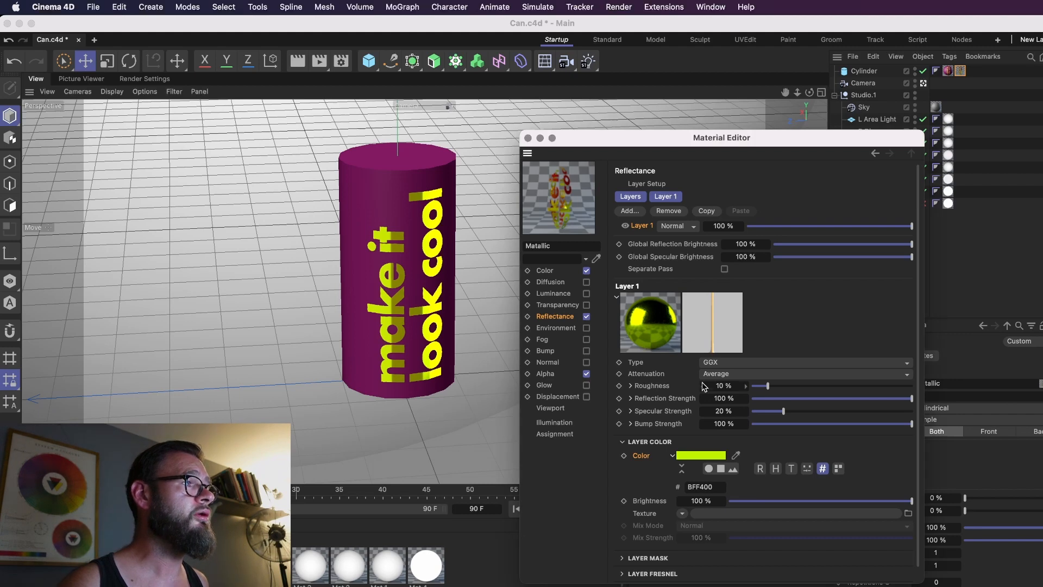
double_click(701, 486)
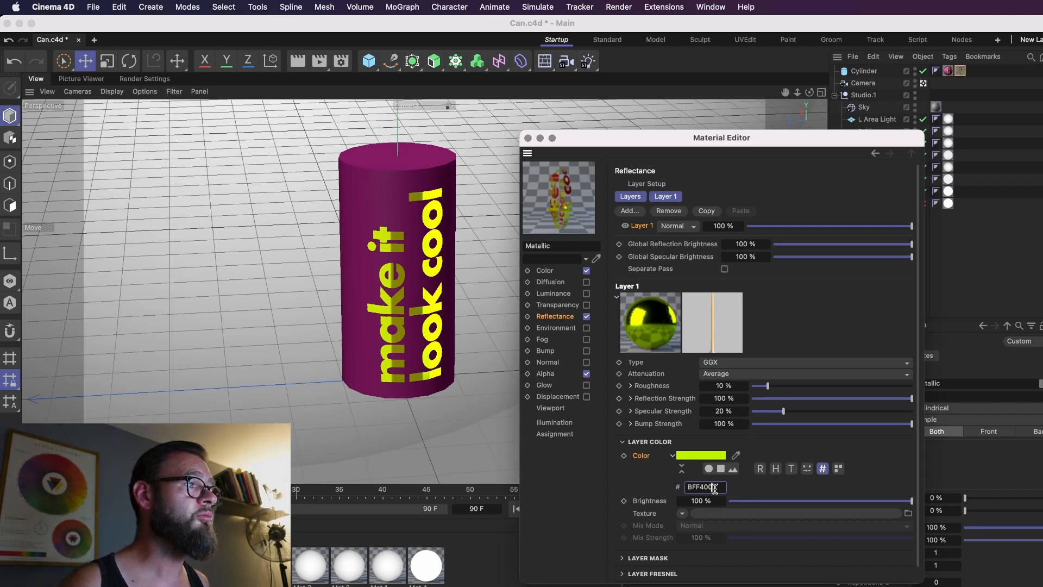
text(FFD400)
key(Tab)
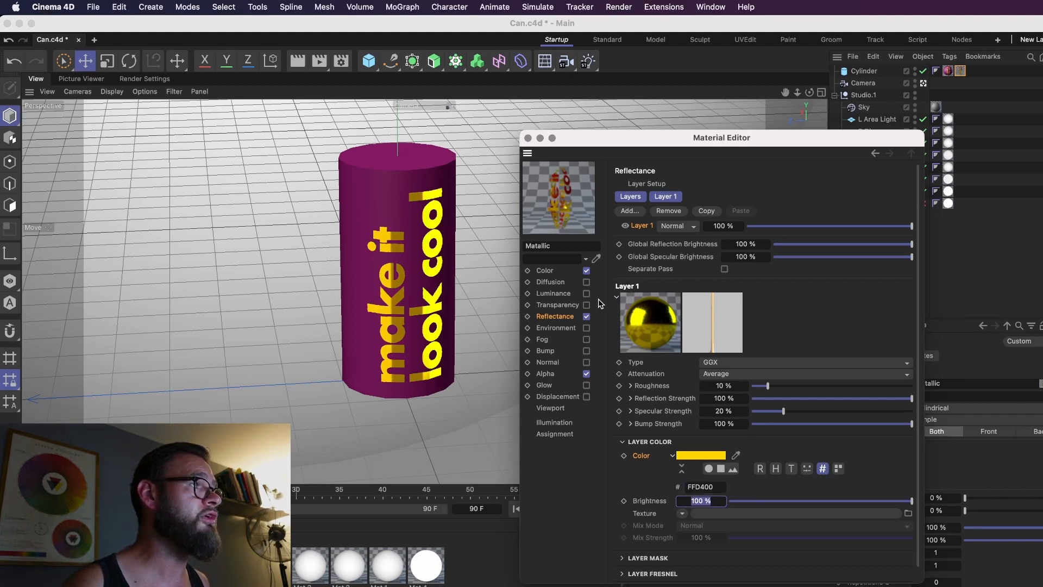
Set the Matallic material's Color channel to hex FFD400, save the scene and close the material editor
click(587, 271)
click(586, 271)
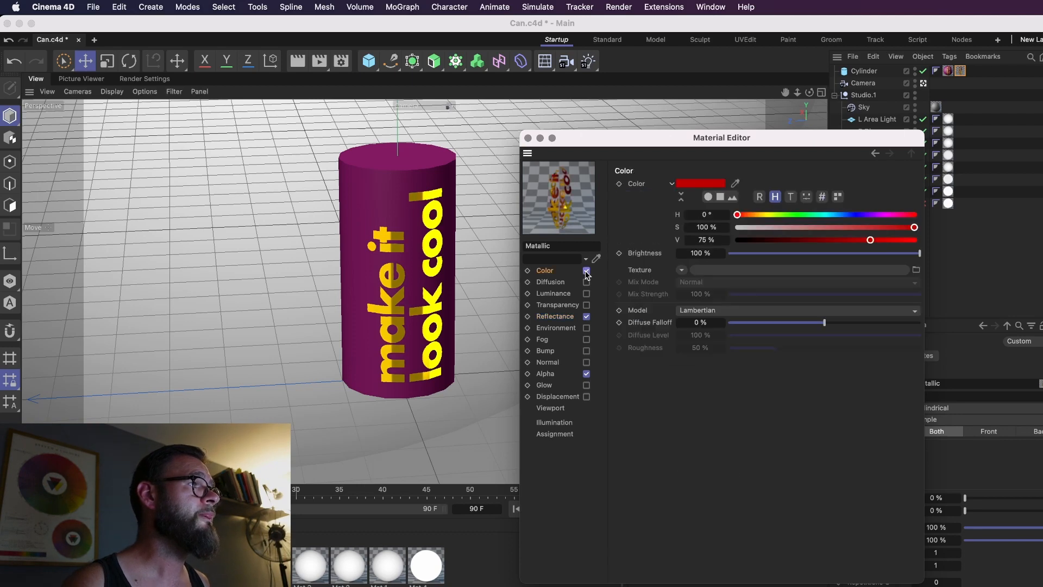
click(586, 272)
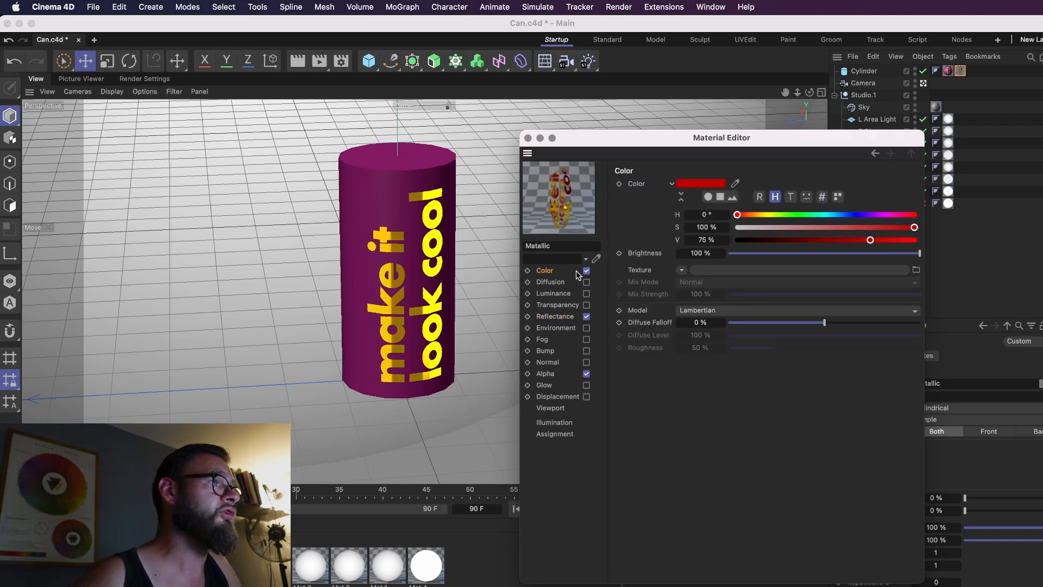
click(822, 196)
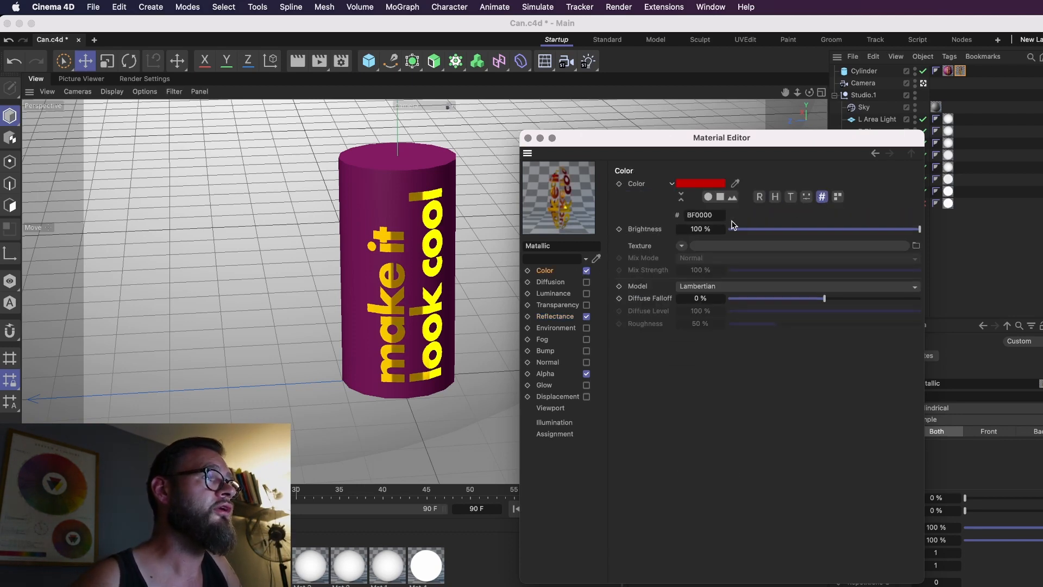
double_click(714, 215)
key(super+v)
key(Return)
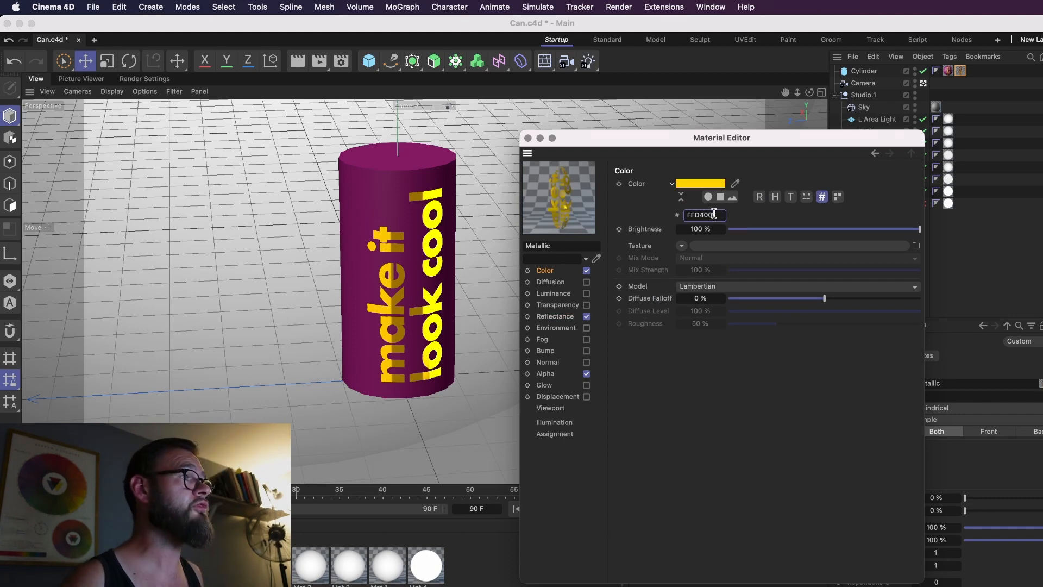
key(super+s)
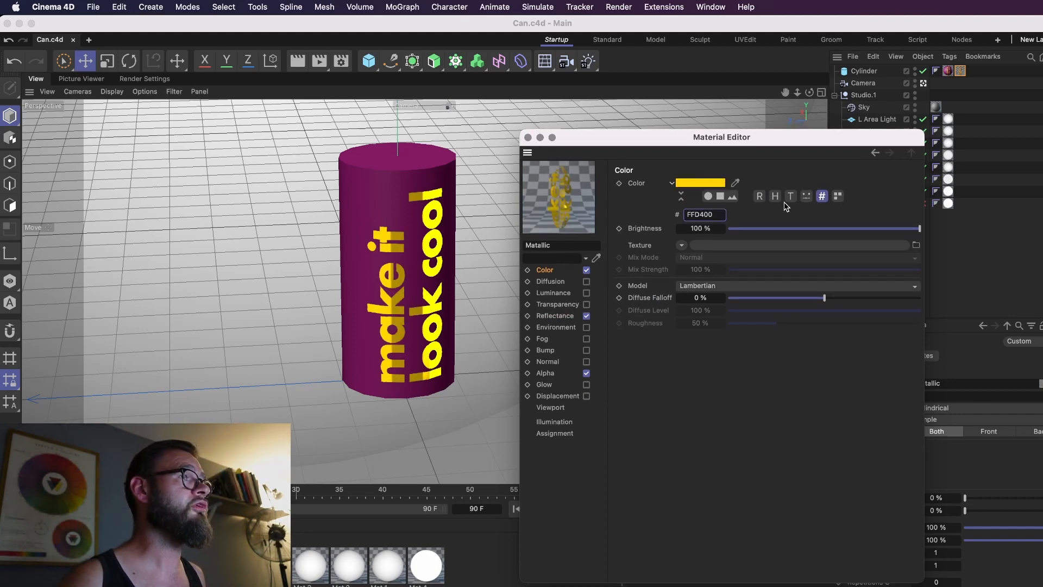
click(528, 138)
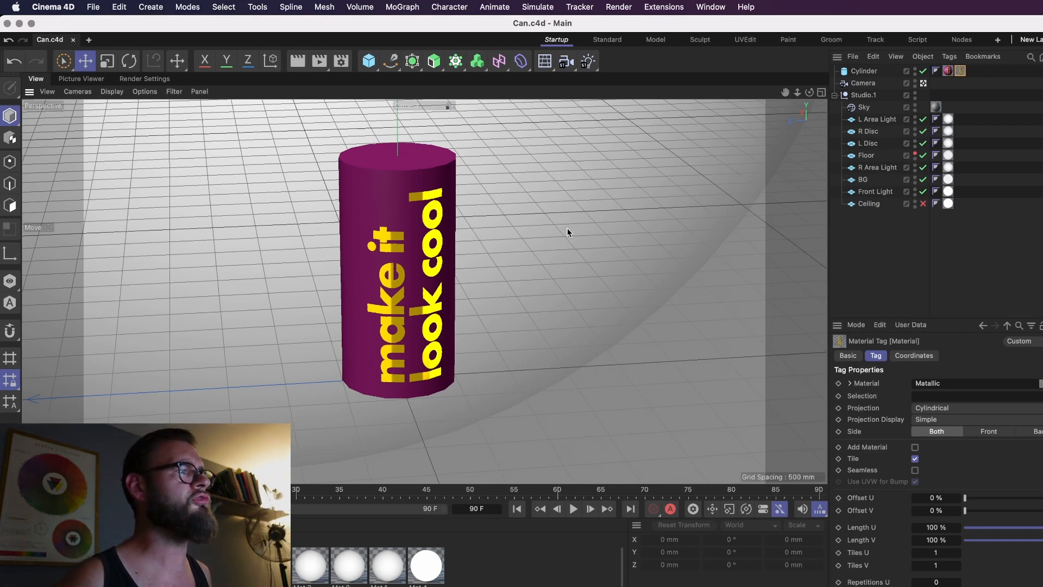
Make the Floor visible in the viewport and preview the can from a lower angle with the interactive render region
click(915, 153)
mouse_move(583, 336)
alt+mouse_down()
mouse_move(617, 309)
mouse_move(491, 326)
mouse_move(582, 323)
mouse_move(568, 326)
alt+mouse_up()
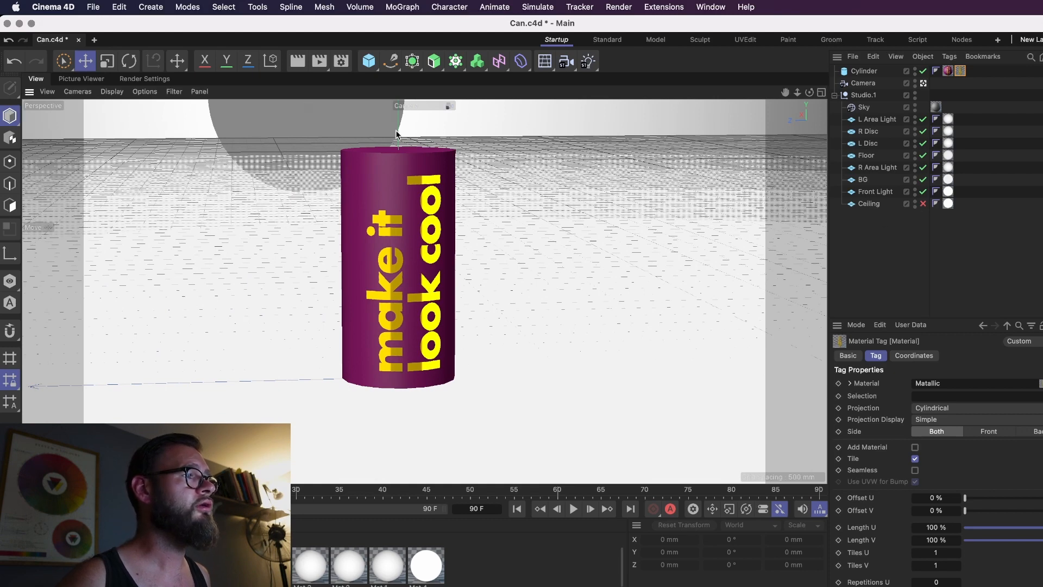
key(alt+r)
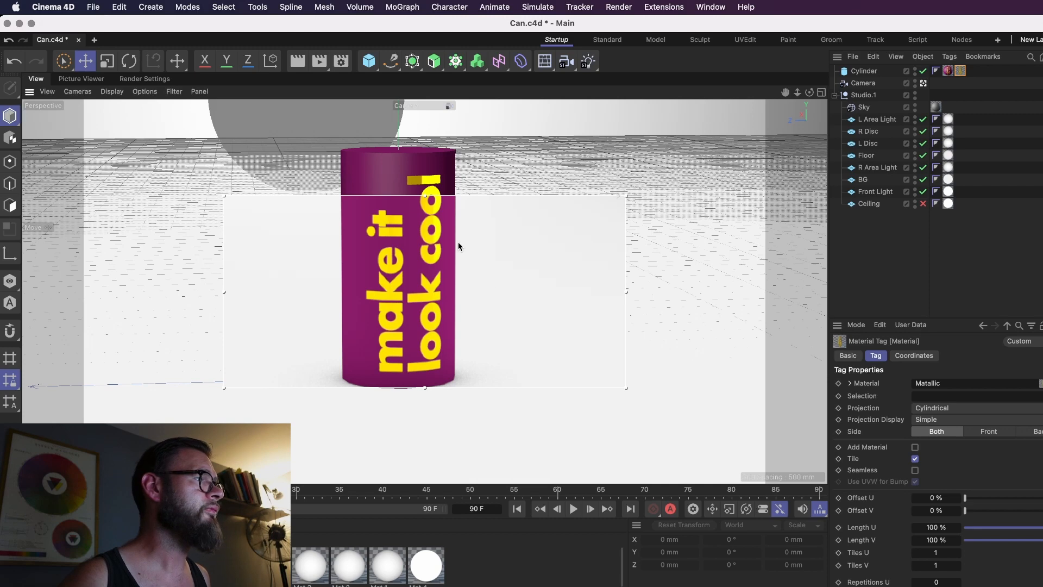
key(alt+r)
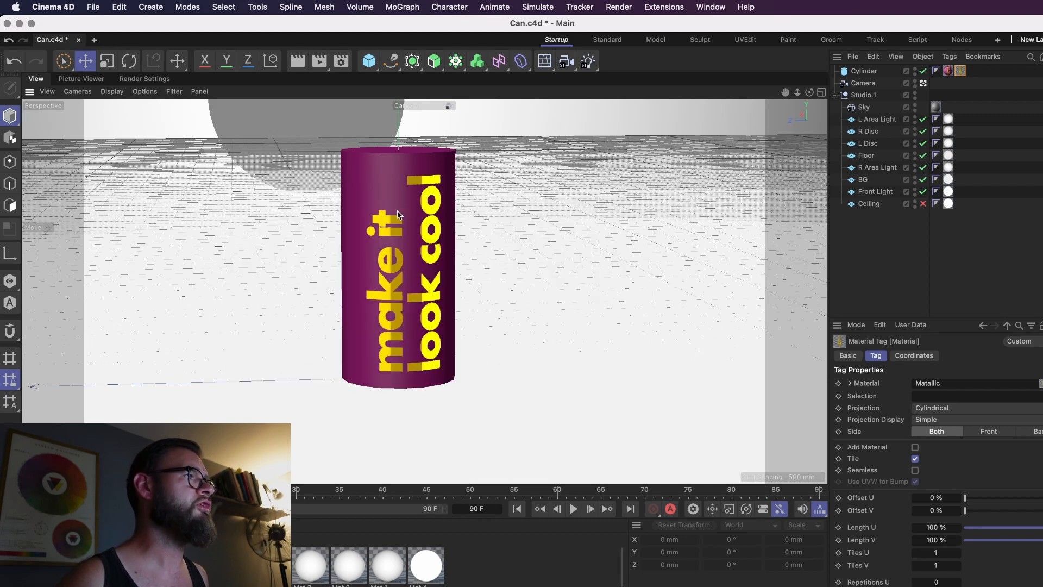
Delete the area lights, both discs, the Front Light and the Ceiling from the Studio.1 group, keeping Sky, Floor and BG
click(894, 192)
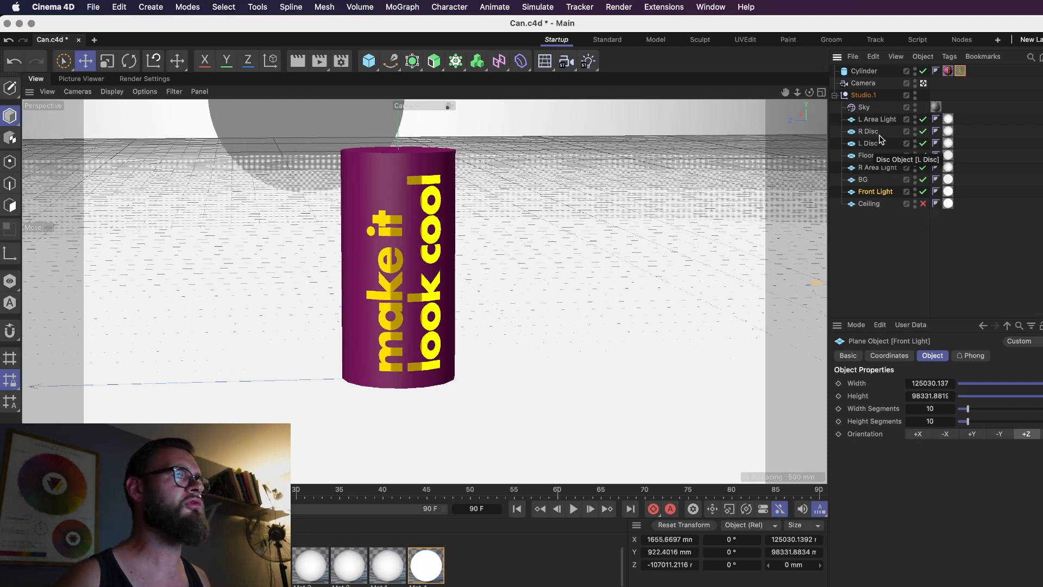
click(893, 120)
shift+click(891, 193)
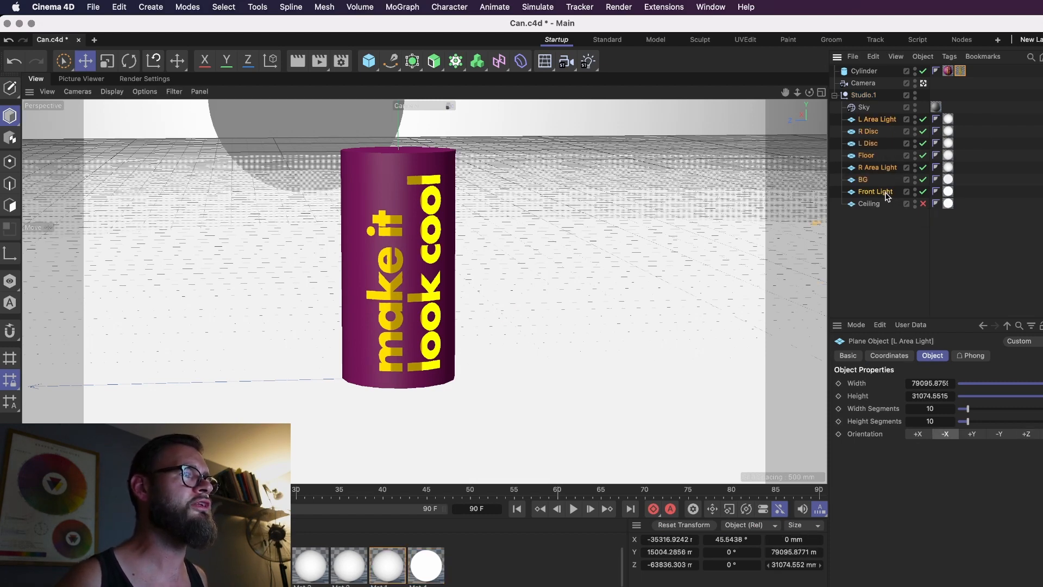
ctrl+click(869, 204)
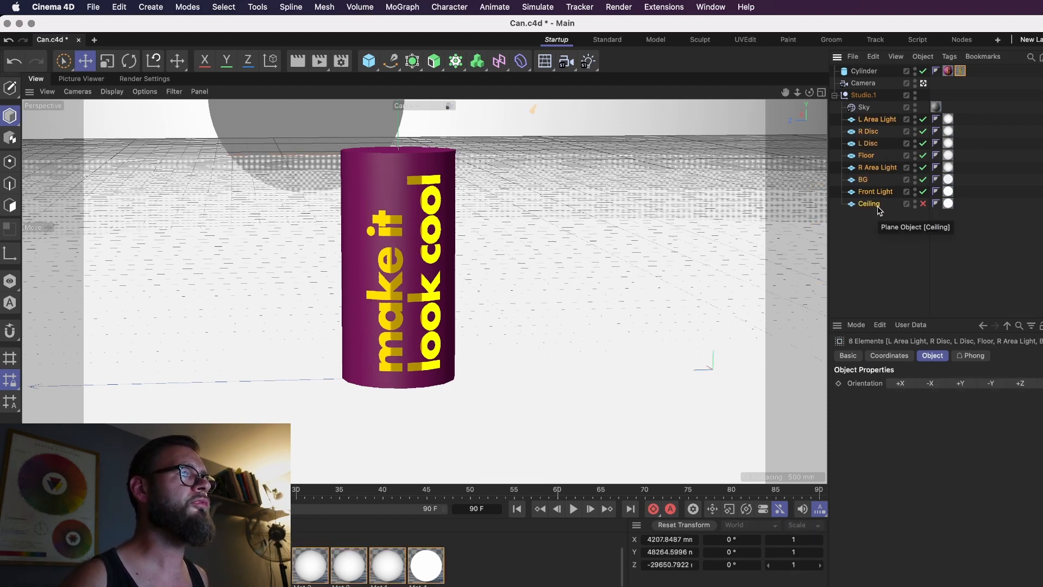
ctrl+click(867, 155)
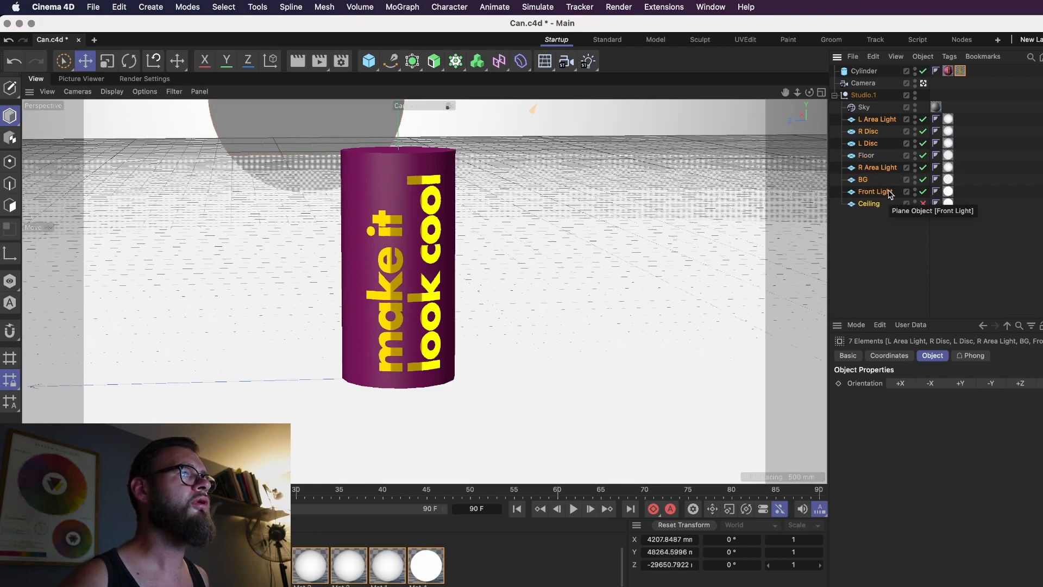
ctrl+click(863, 180)
key(Delete)
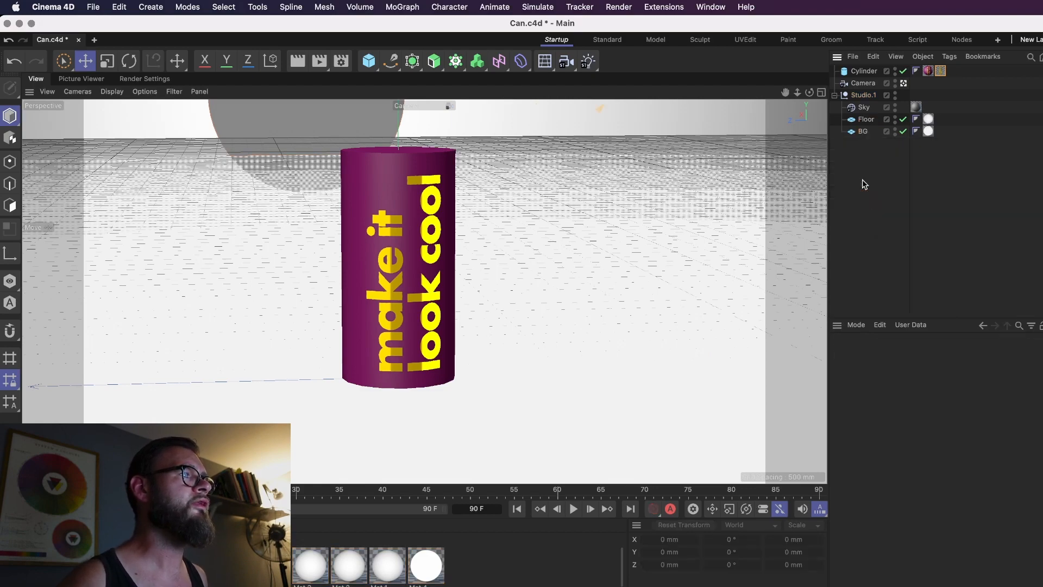
Rotate the Cylinder 75° about its vertical axis so the lettering faces the orbited view, and save the scene
alt+drag(705, 277, 584, 273)
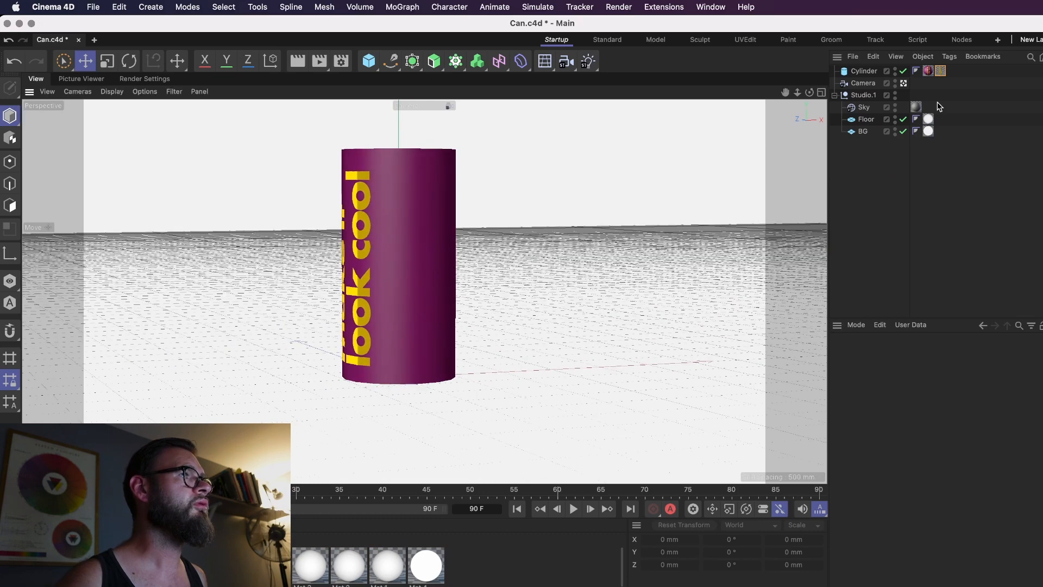
click(855, 73)
key(r)
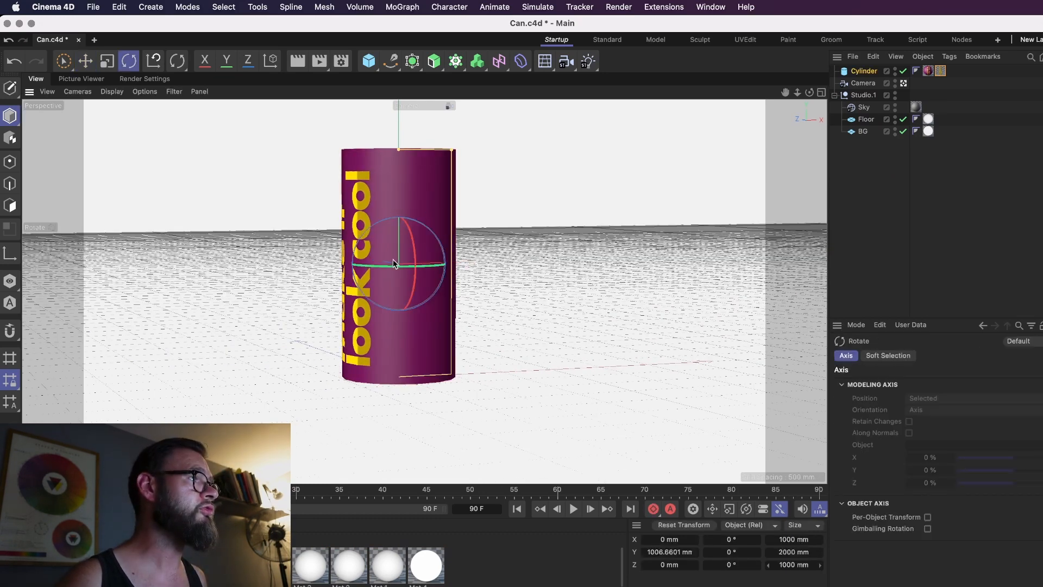
drag(392, 259, 508, 272)
key(super+s)
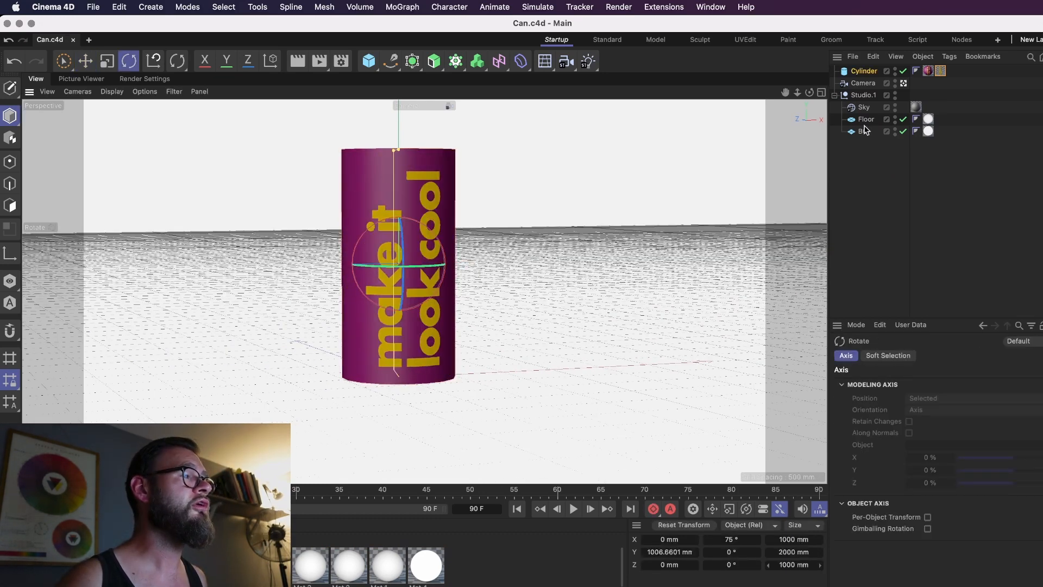
Search the asset library for "hdri" and add Glow (Kitchen HDR) to the scene as a new material
click(917, 106)
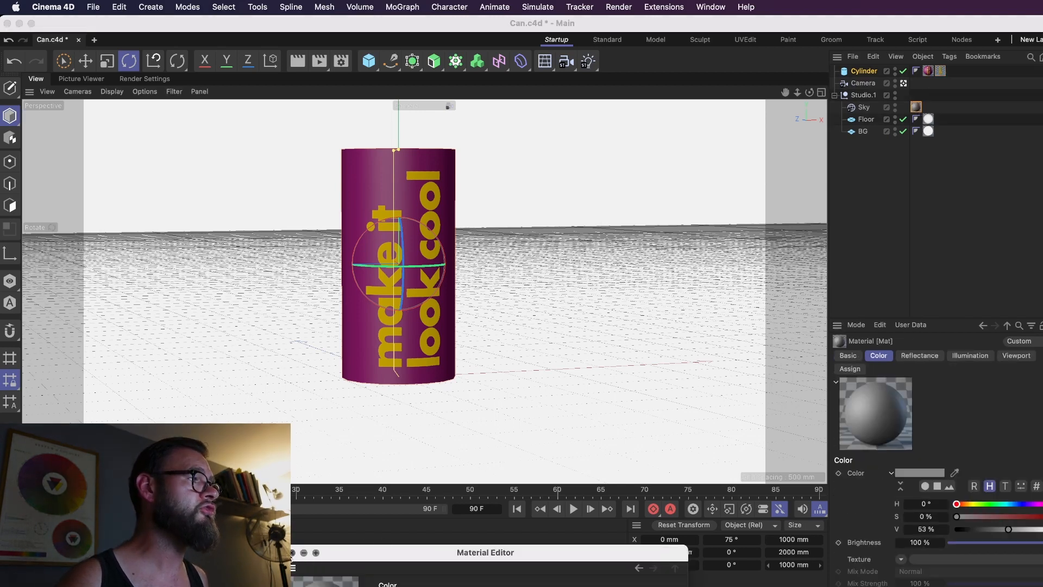
click(292, 552)
key(shift+F8)
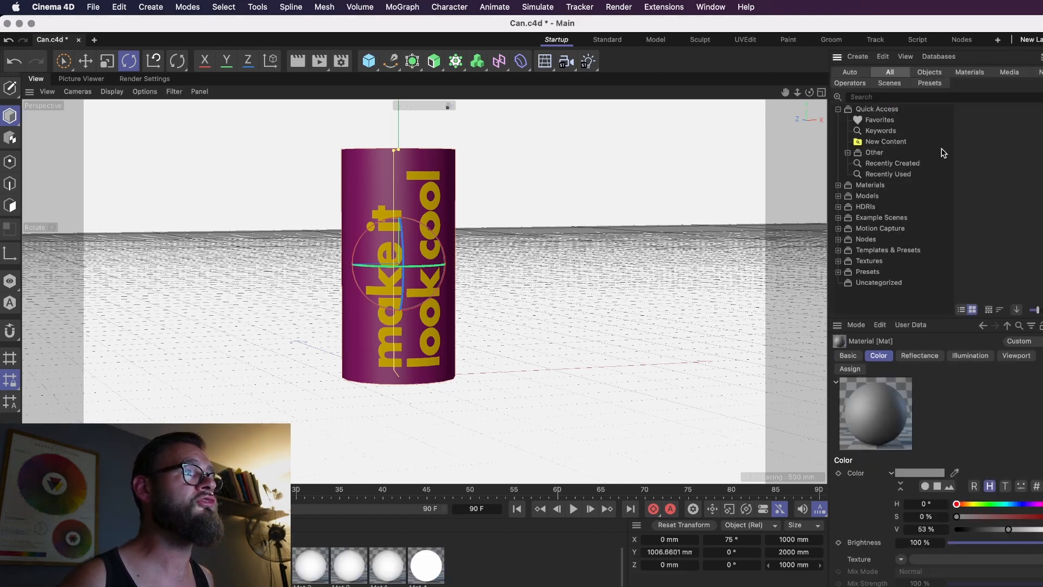
click(946, 93)
text(hdr)
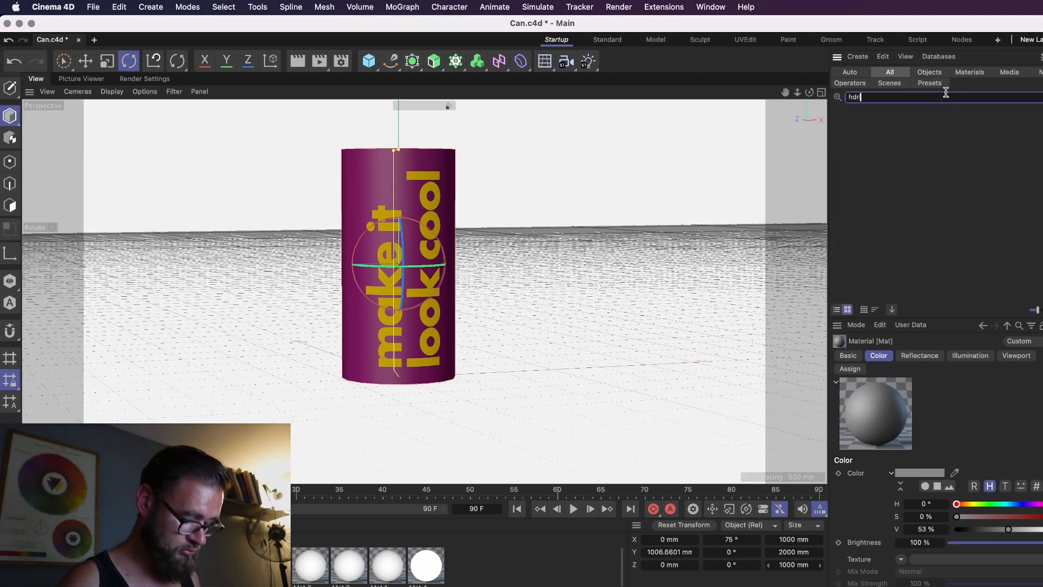
scroll(952, 208, down, 5)
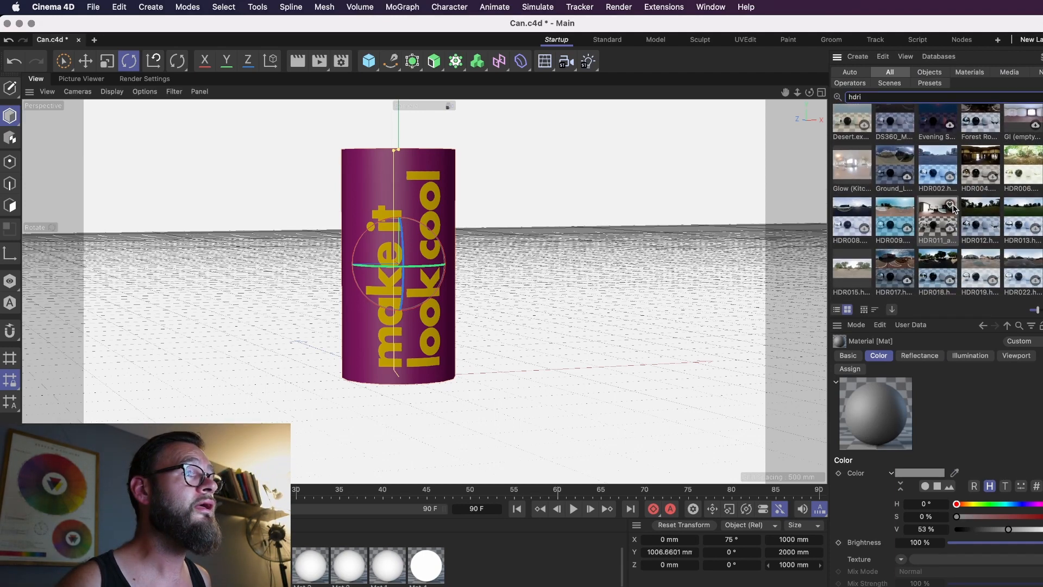
text(i)
scroll(956, 209, down, 5)
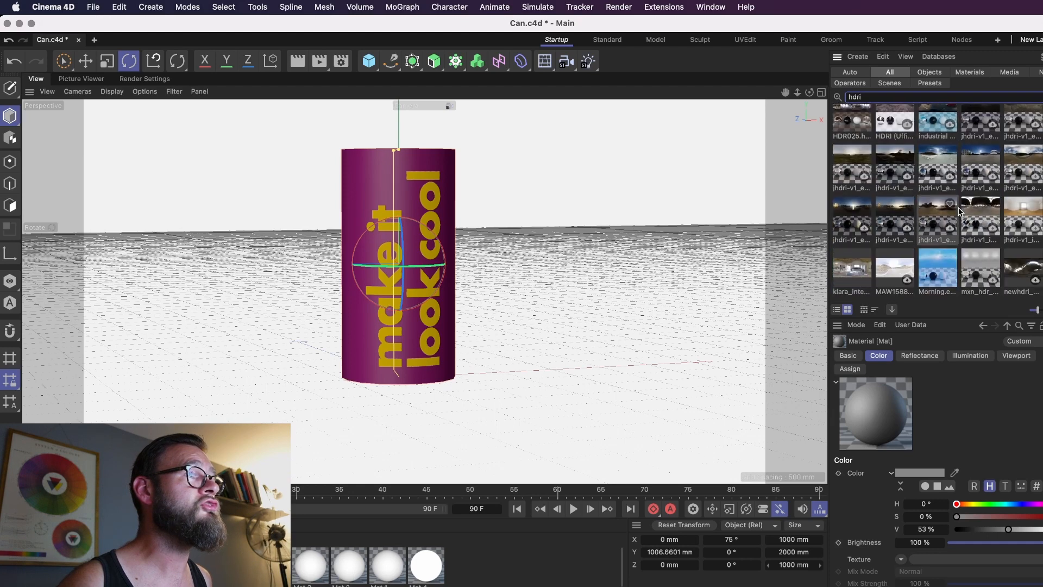
scroll(960, 212, up, 5)
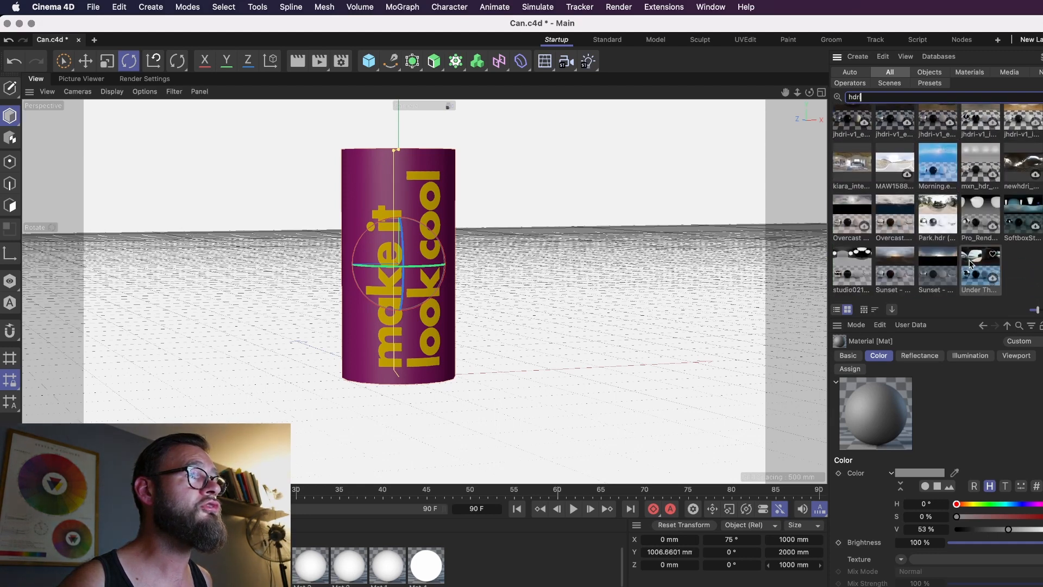
scroll(955, 267, up, 5)
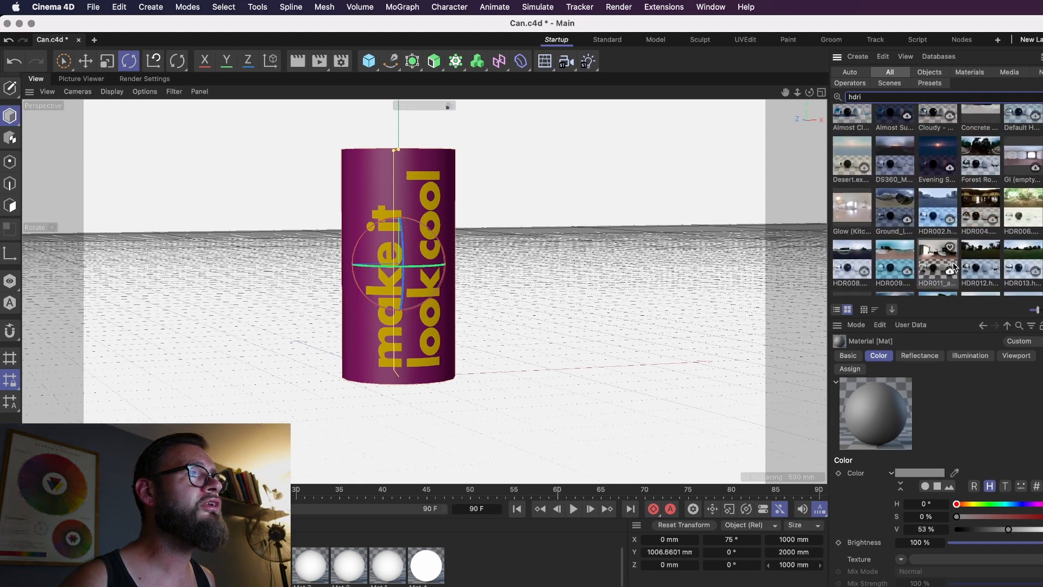
scroll(1016, 234, up, 2)
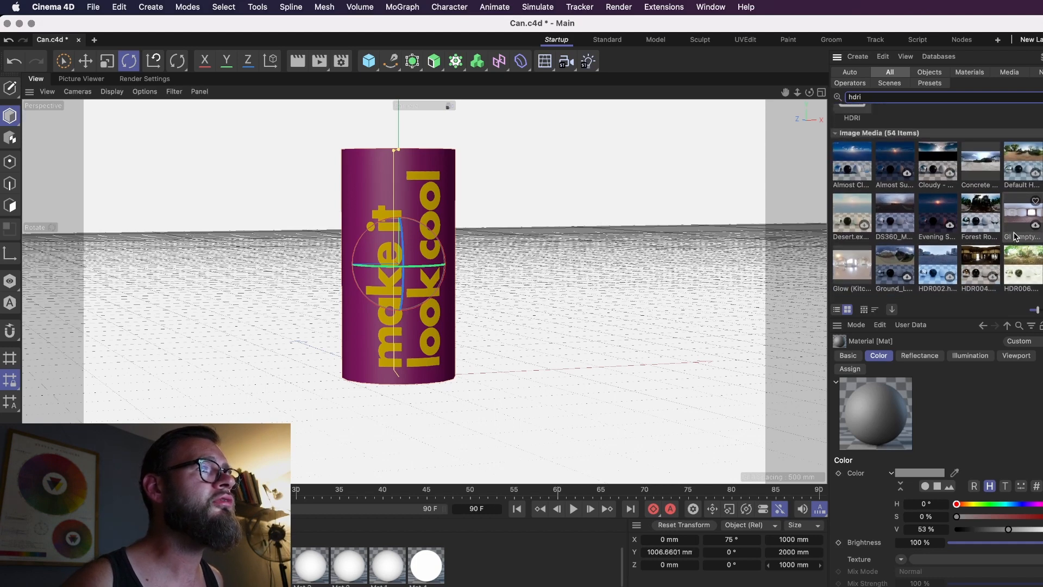
scroll(1027, 223, down, 2)
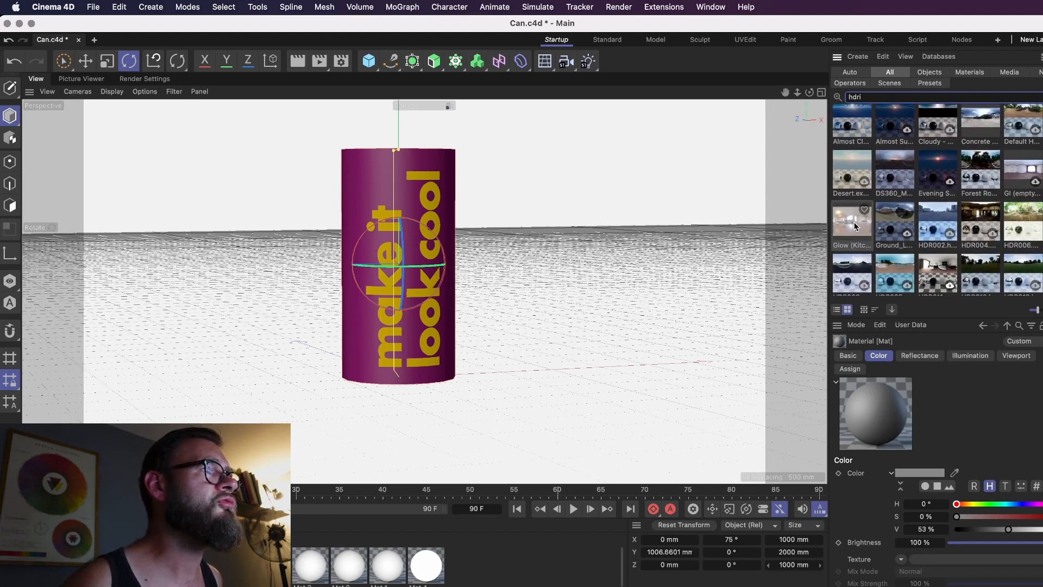
drag(852, 223, 492, 584)
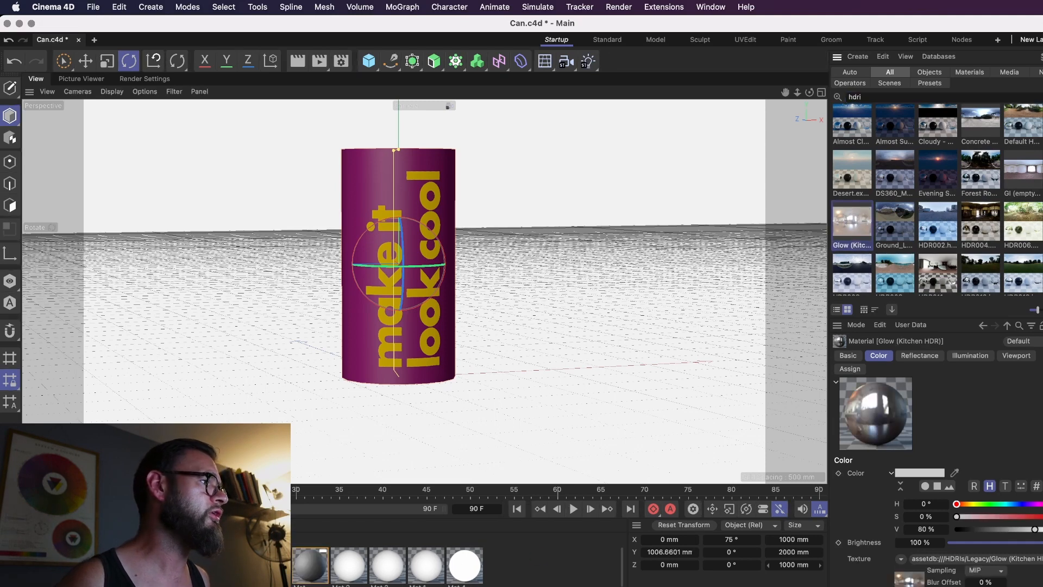
Copy the Glow (Kitchen HDR) material's Color texture into its Luminance channel, leaving Luminance as the only active channel
double_click(310, 565)
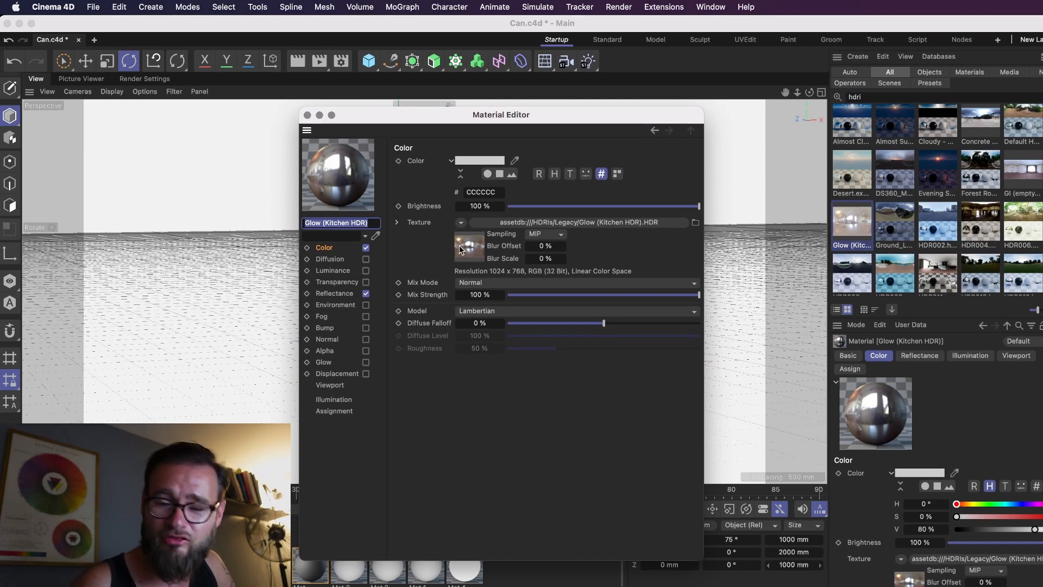
right_click(424, 223)
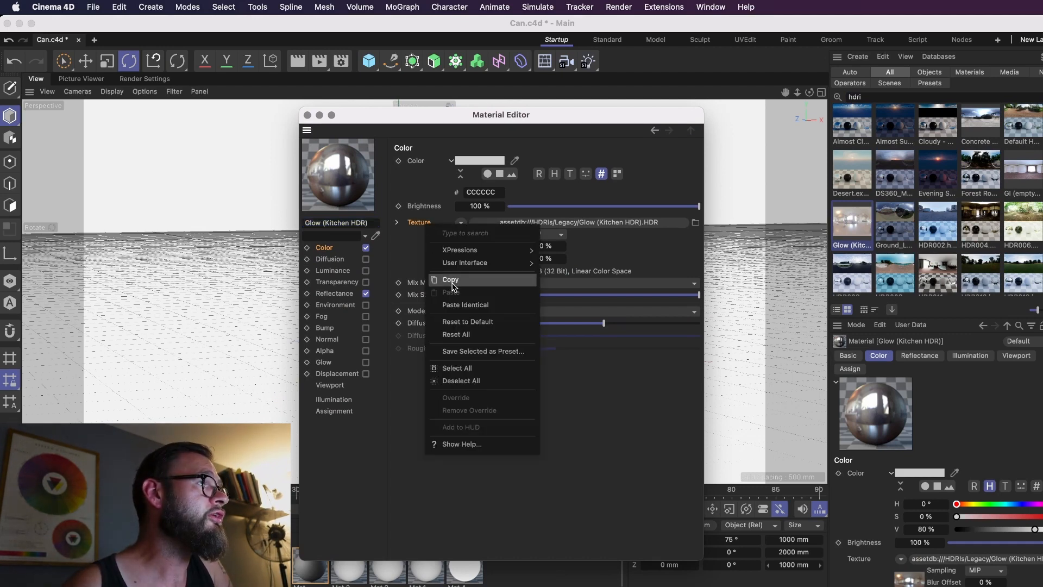
click(454, 284)
click(366, 248)
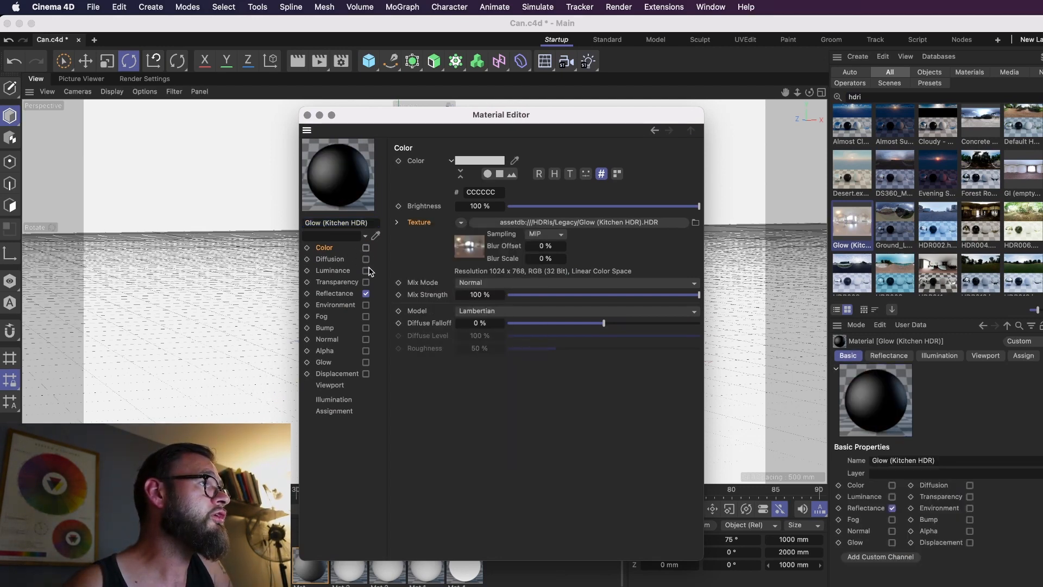
click(365, 293)
click(365, 271)
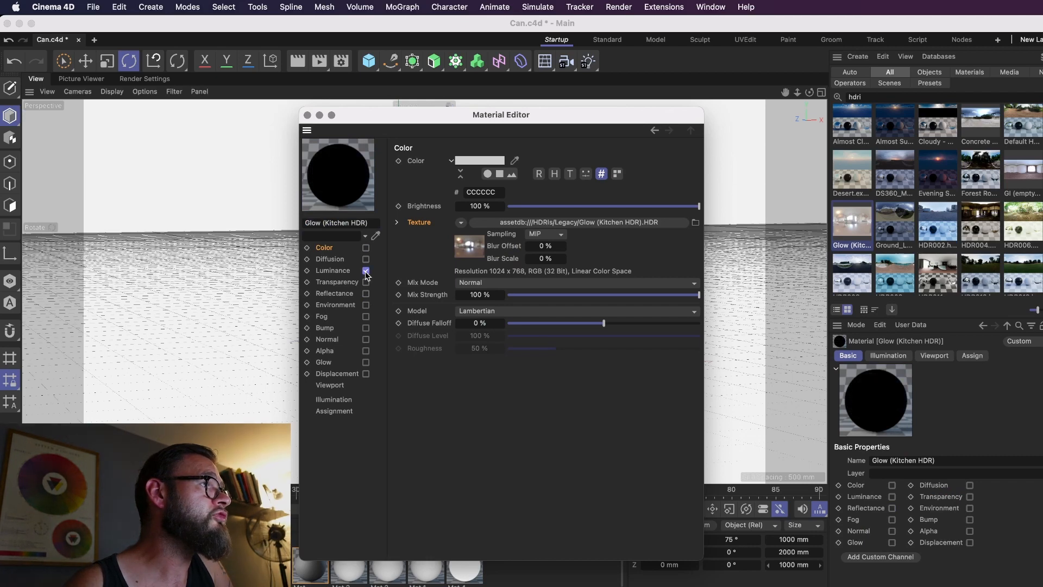
right_click(419, 247)
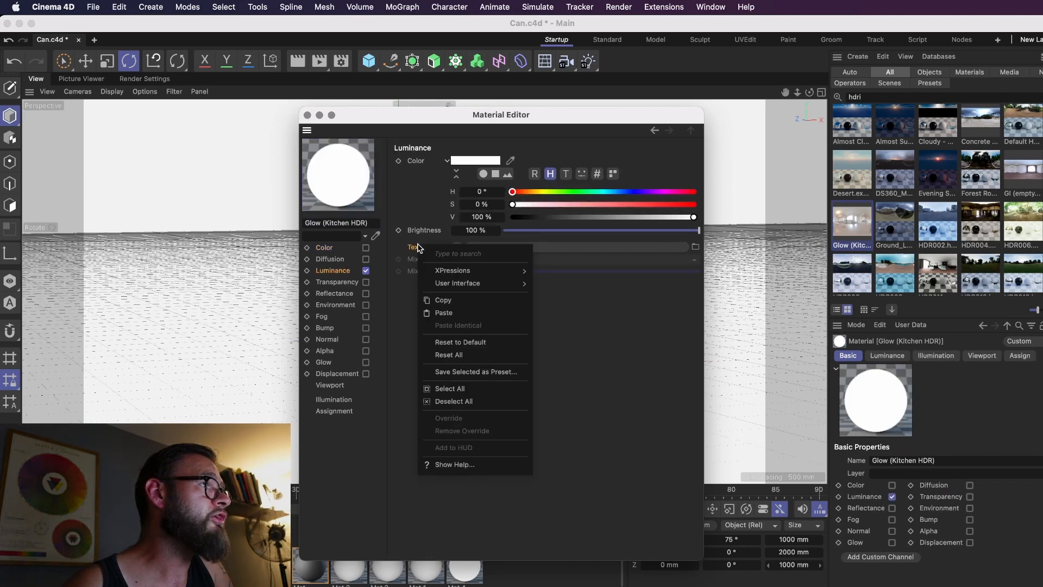
click(461, 322)
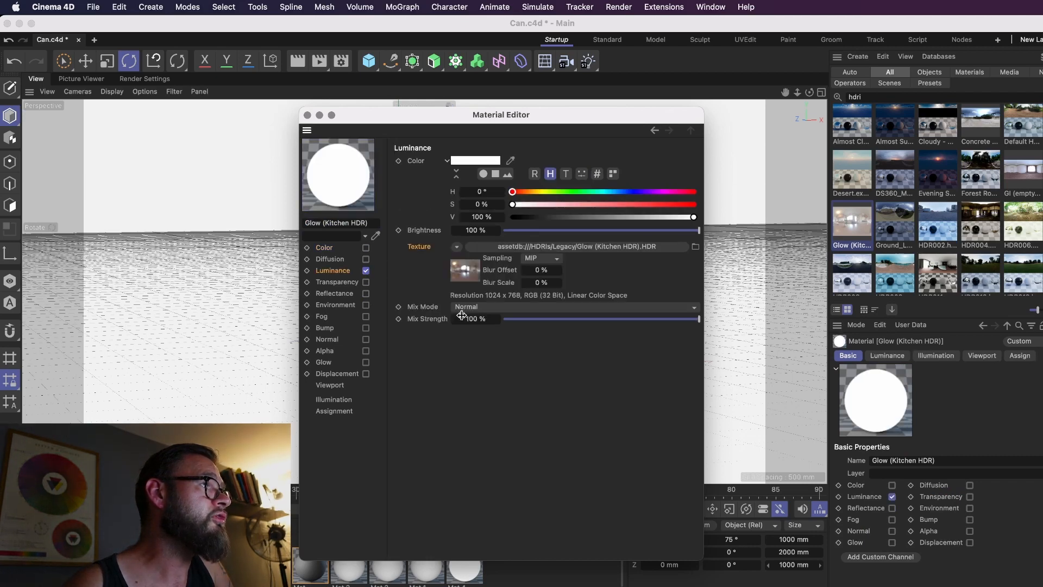
Wrap the HDR image in the Luminance channel in a Filter shader and open the filter's properties
click(465, 275)
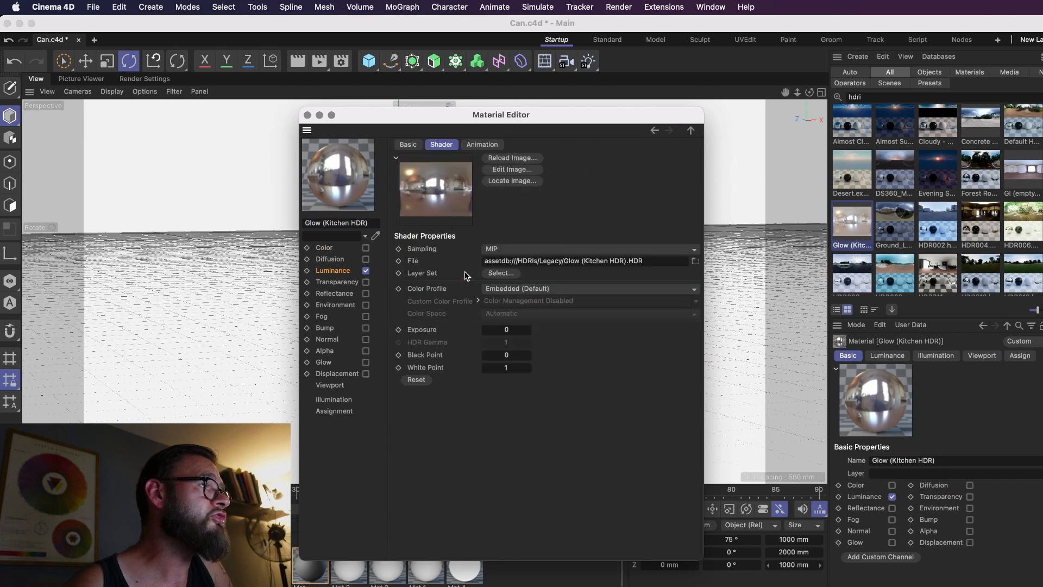
click(383, 269)
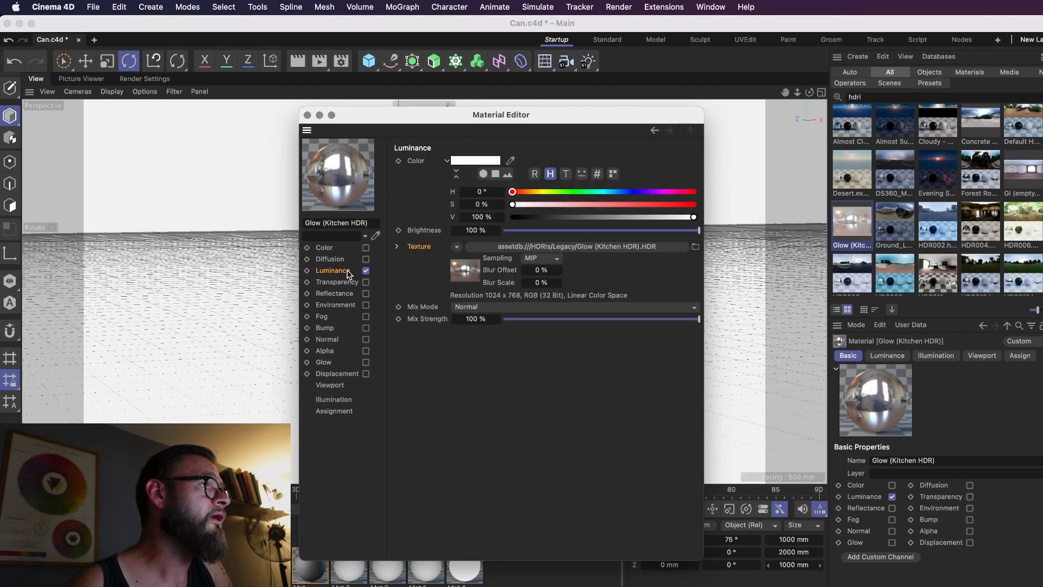
click(457, 248)
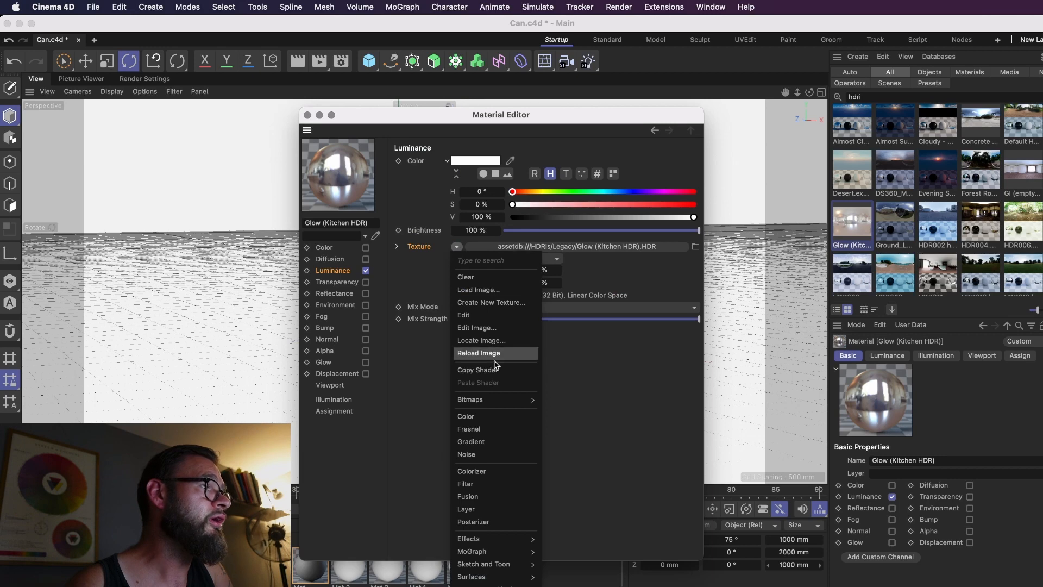
click(492, 484)
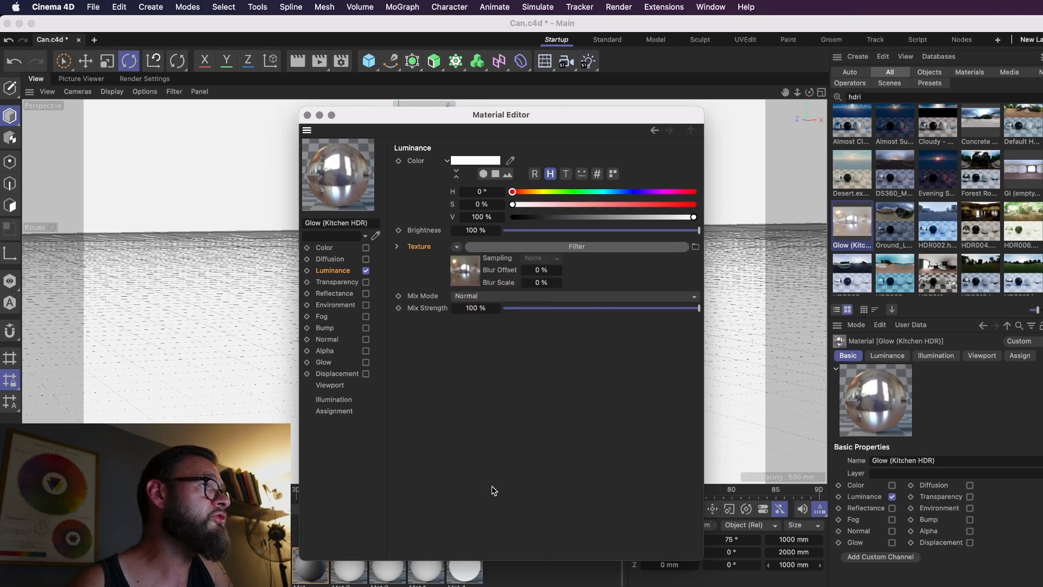
click(543, 246)
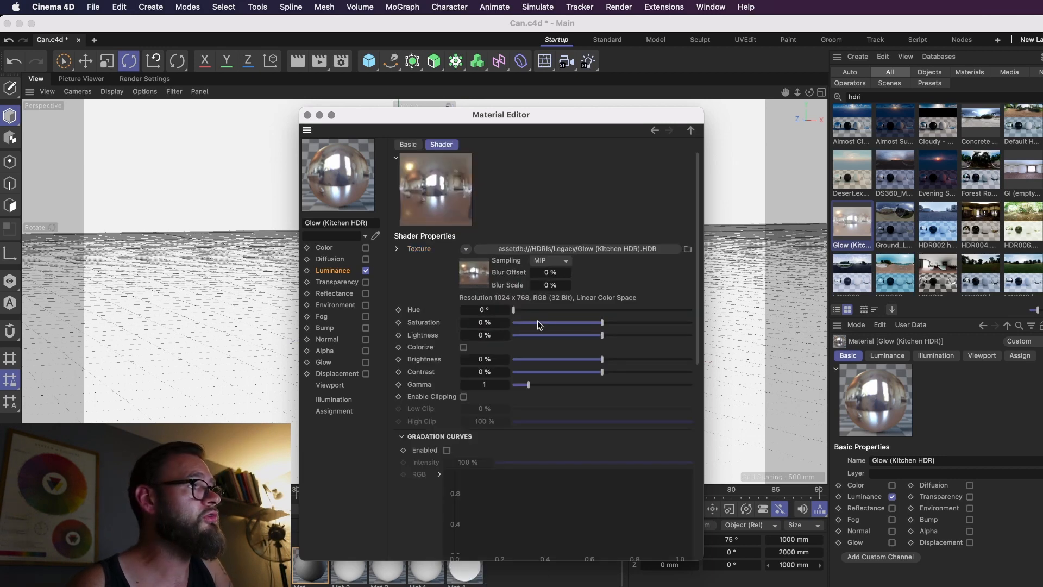
Try Saturation 39%, Lightness -12%, Brightness 27% and Contrast 3% on the Filter shader, and undo these adjustments
drag(601, 324, 603, 379)
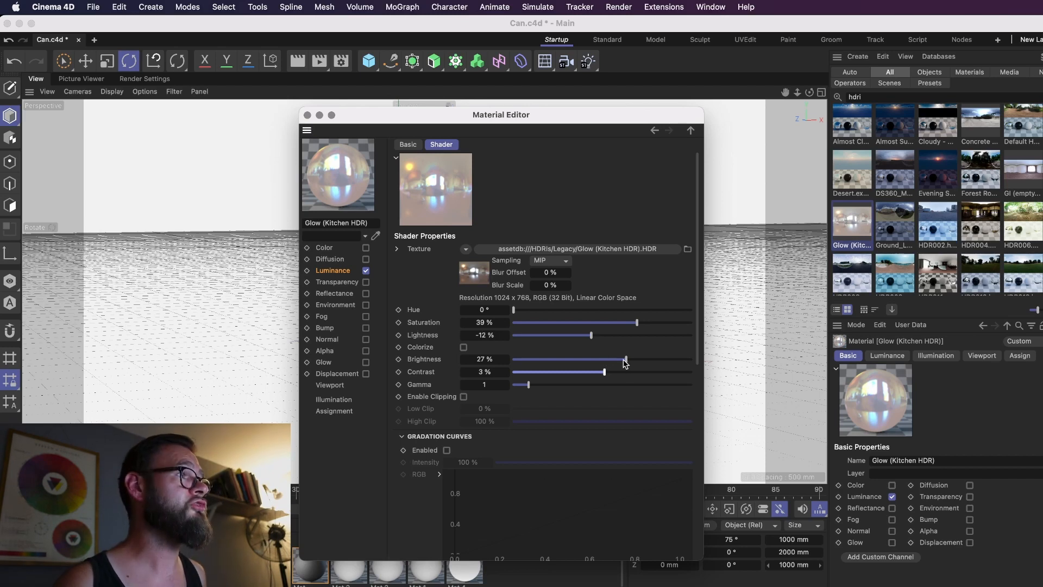
key(super+z)
key(super+z)
key(super+z)
key(super+z)
key(super+z)
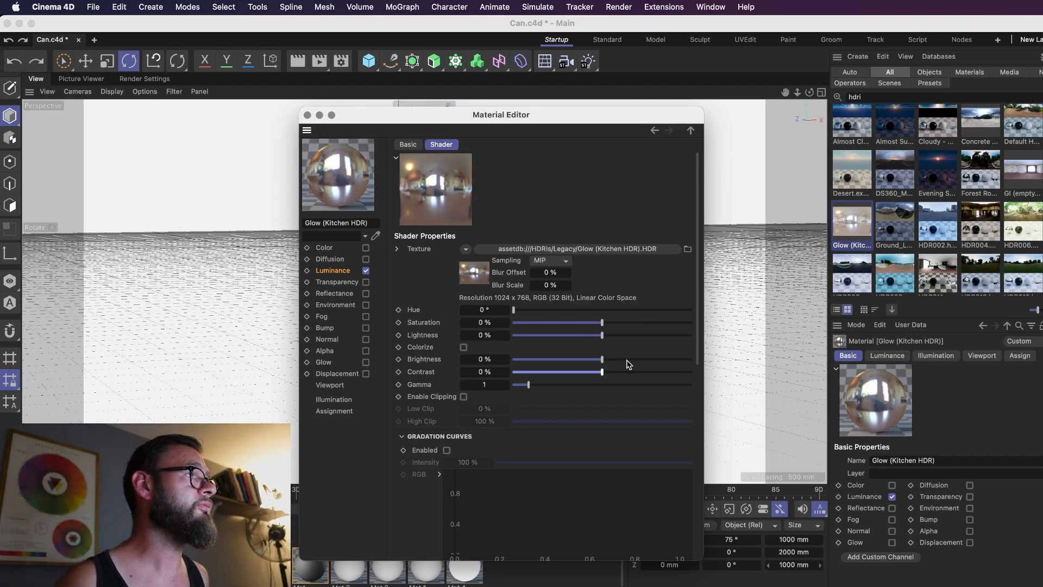
Close the material's editor and assign Glow (Kitchen HDR) to the Sky object in place of its current material
click(307, 115)
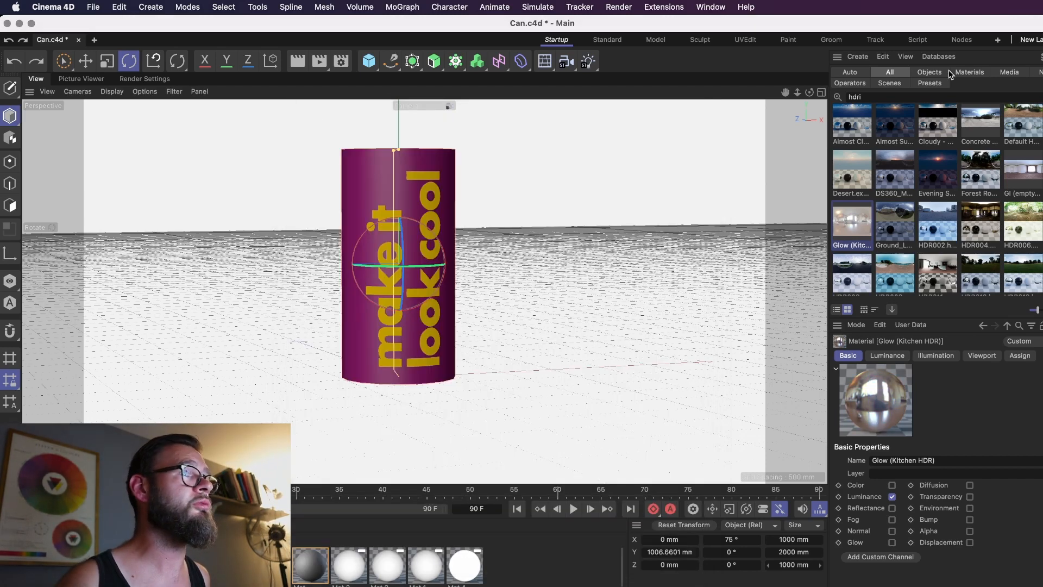
key(shift+F1)
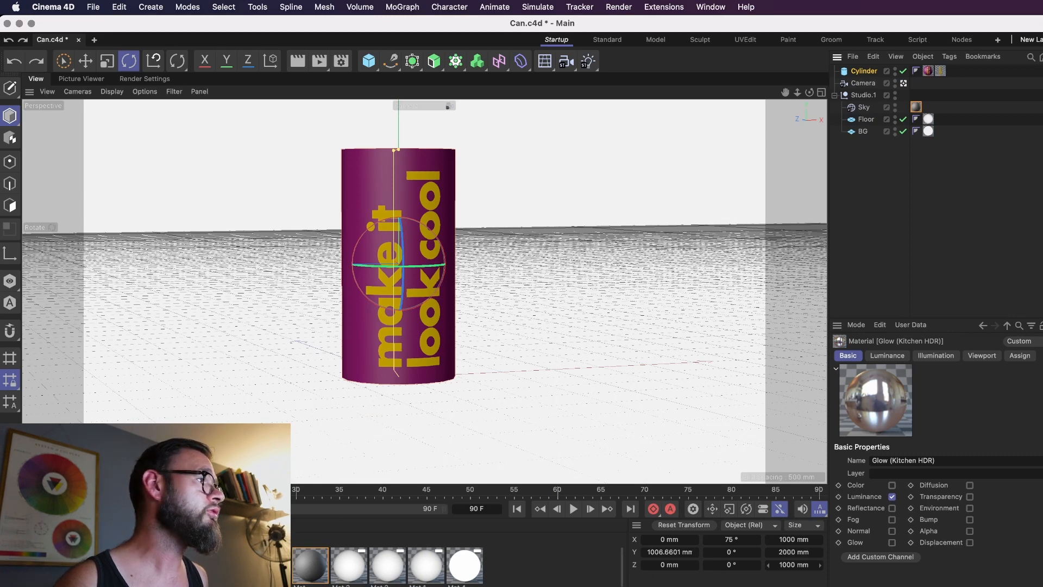
drag(840, 340, 871, 136)
drag(915, 106, 916, 107)
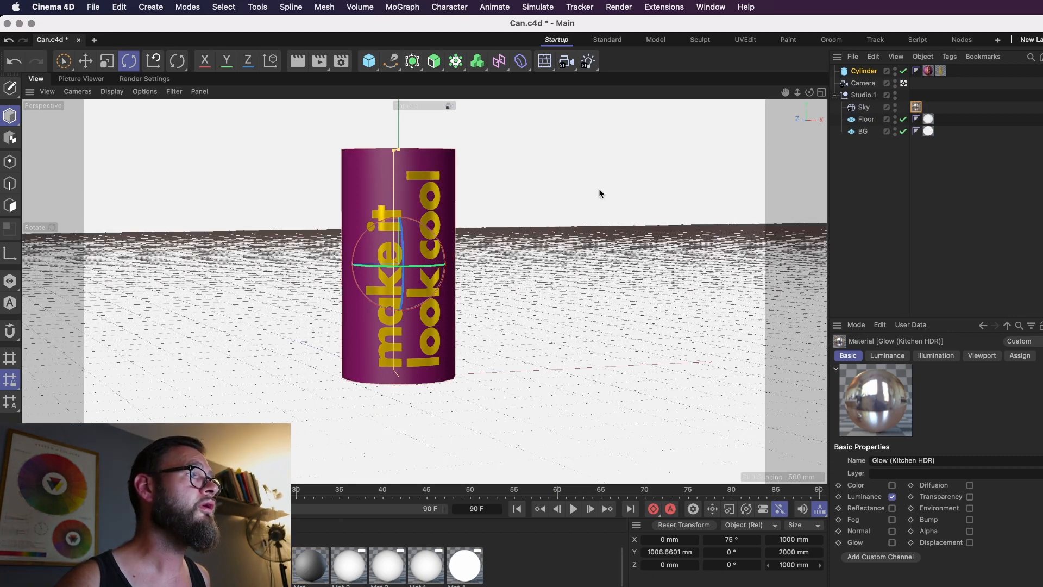
Preview the can with the interactive render region, enlarged to cover the whole can and the floor around it
key(alt+r)
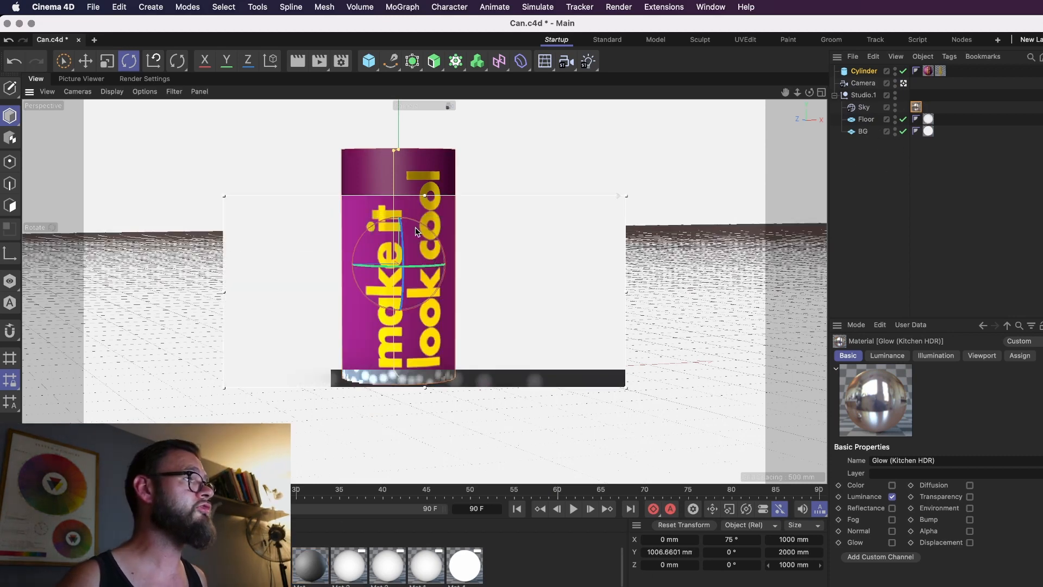
drag(625, 196, 633, 100)
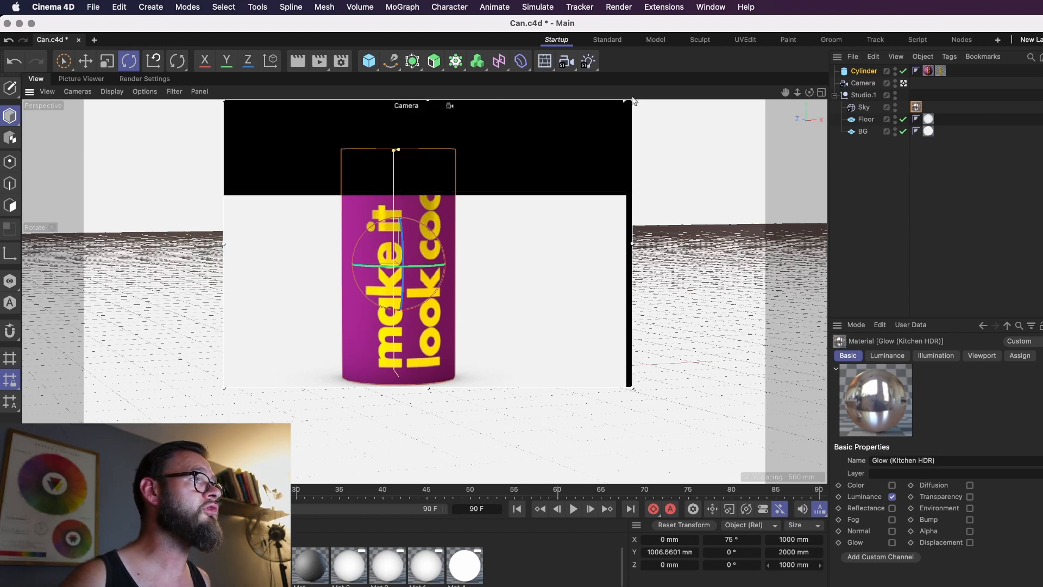
drag(631, 388, 635, 452)
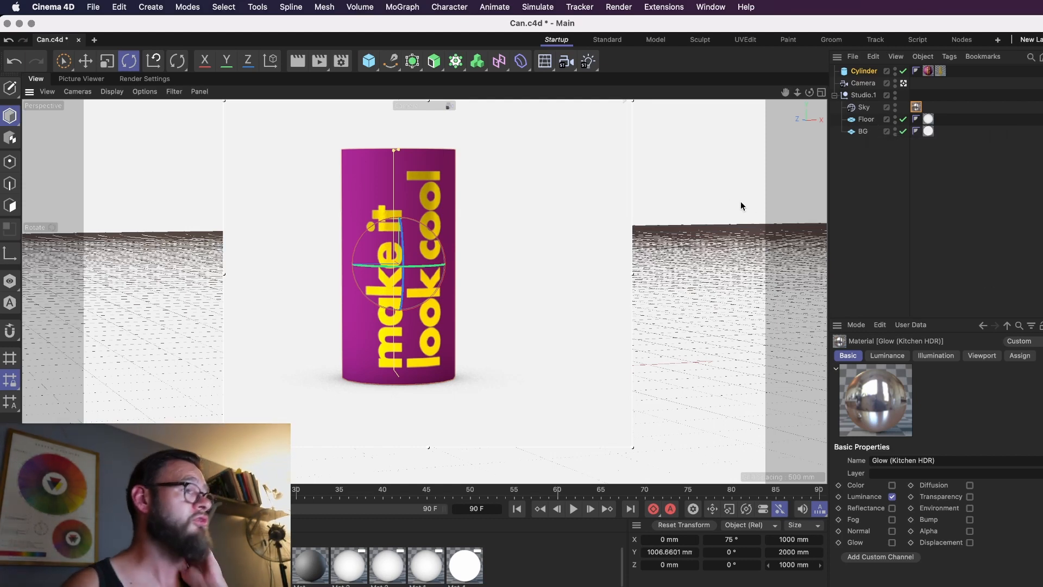
Shrink the Floor disc to about 5561 mm across, working in the Top view of the four-view layout
click(606, 361)
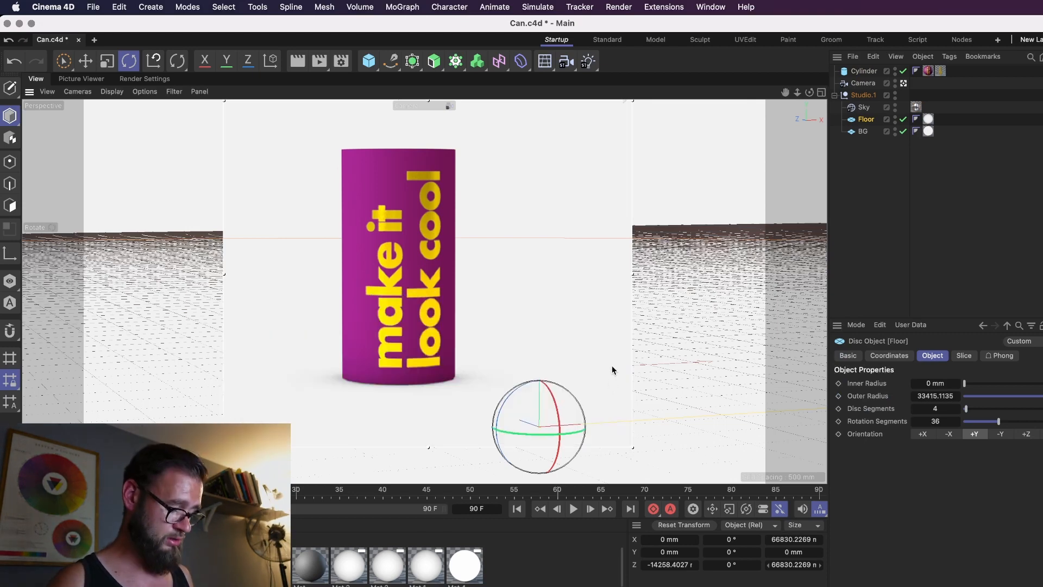
middle_click(611, 365)
alt+right_drag(593, 202, 454, 213)
click(734, 178)
drag(728, 126, 717, 167)
key(super+z)
click(788, 134)
alt+right_drag(789, 134, 581, 177)
click(628, 148)
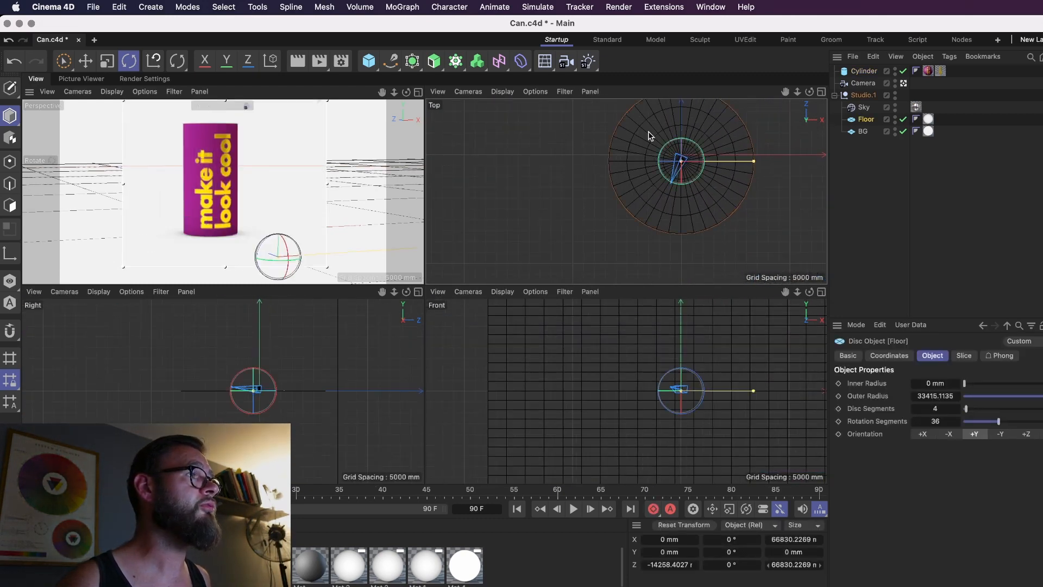
drag(754, 162, 687, 169)
alt+right_drag(688, 170, 771, 154)
Move the Floor disc beneath the can at about Z -11495 mm, deselect it and return to the single perspective view
drag(759, 158, 680, 112)
key(e)
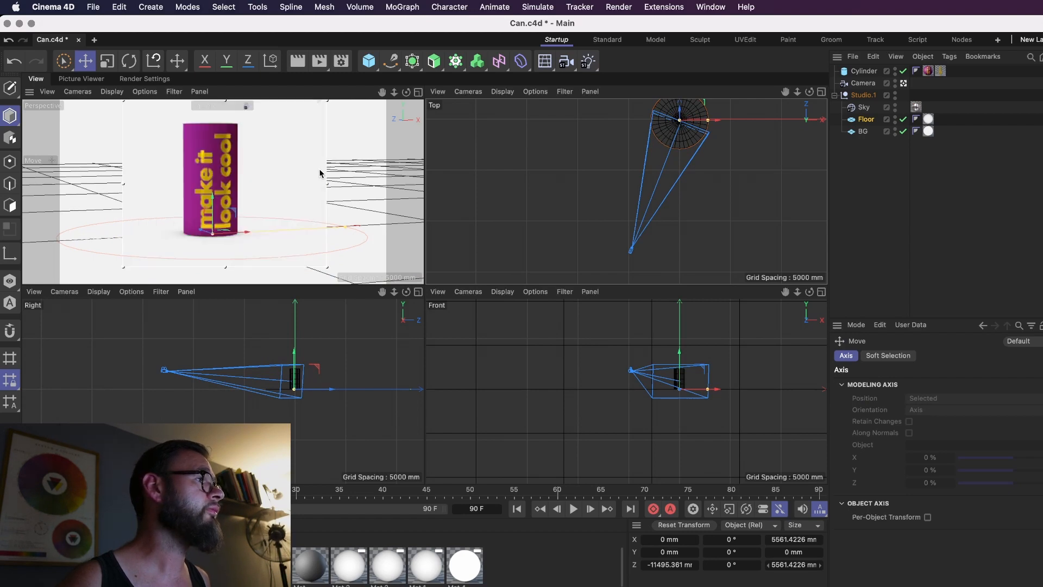
click(886, 239)
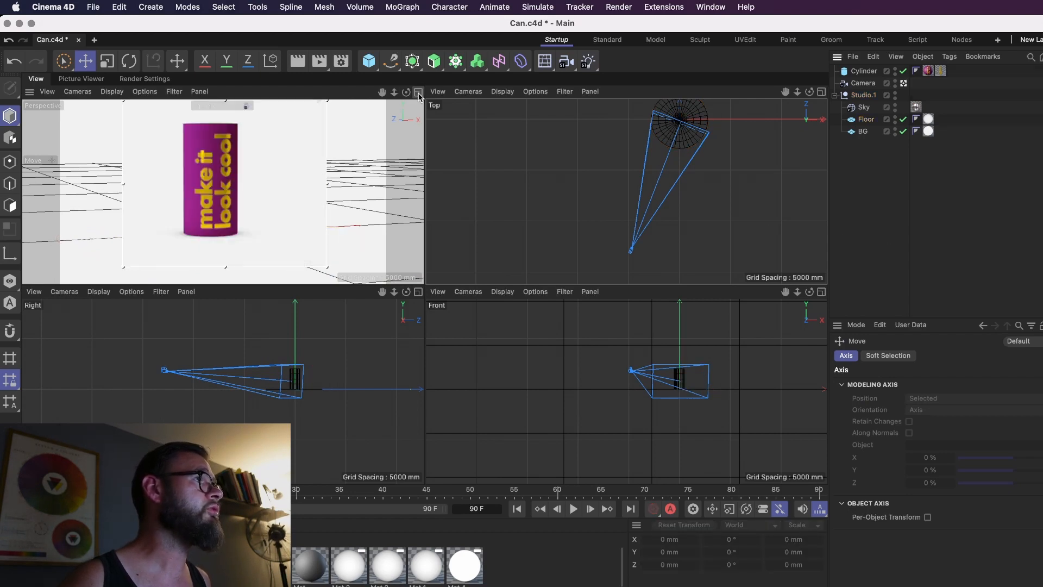
click(418, 93)
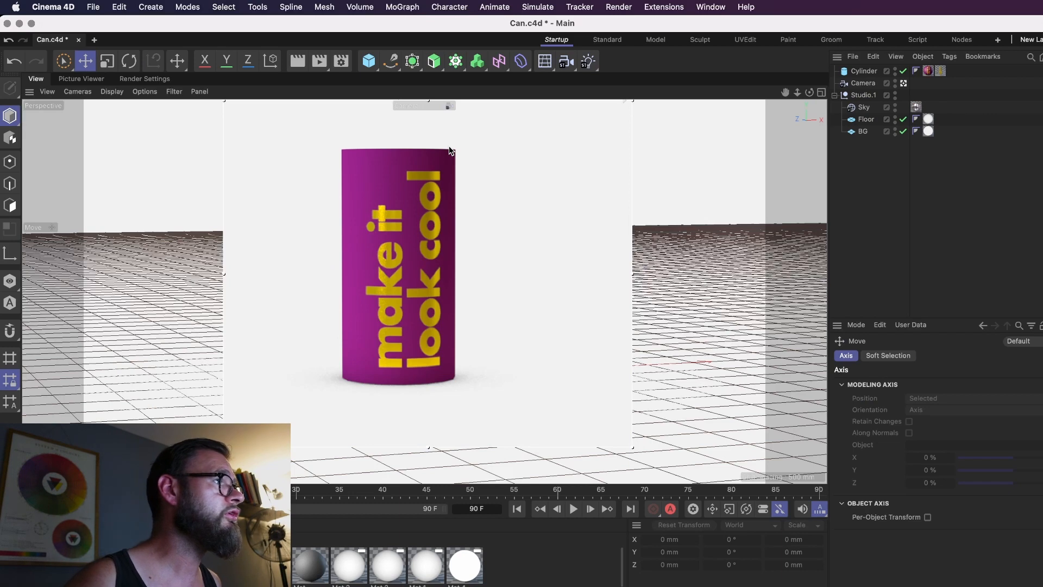
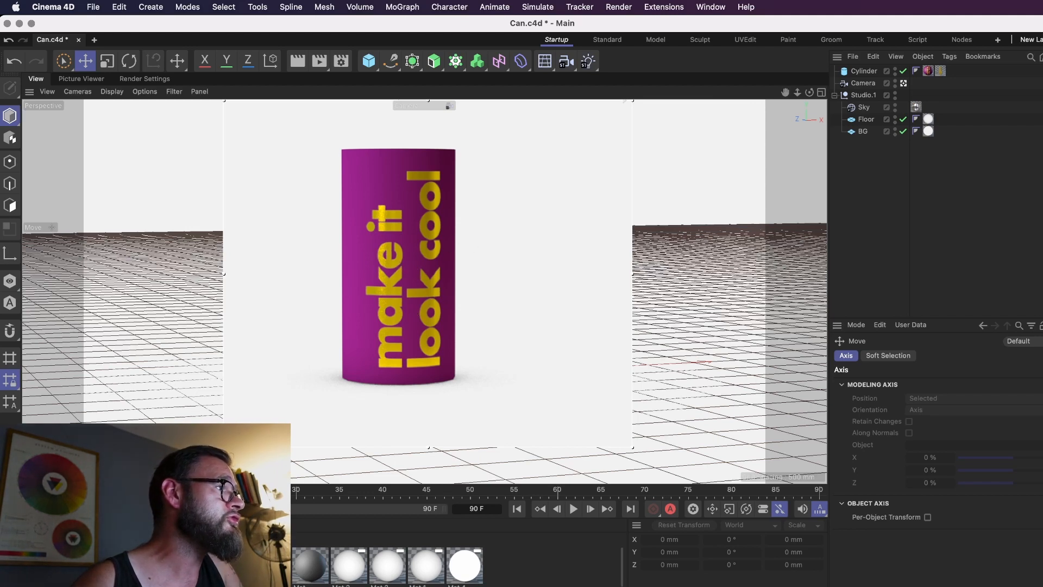
Set the Roughness of reflectance Layer 1 to 0% in the gold Matallic lettering material
double_click(194, 565)
drag(182, 557, 593, 135)
click(569, 309)
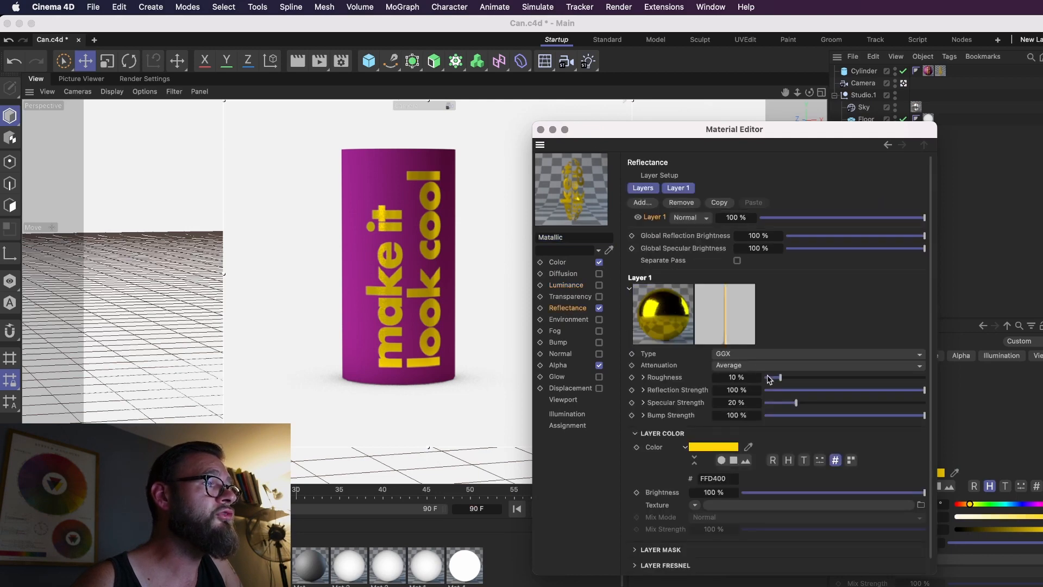
drag(779, 376, 726, 376)
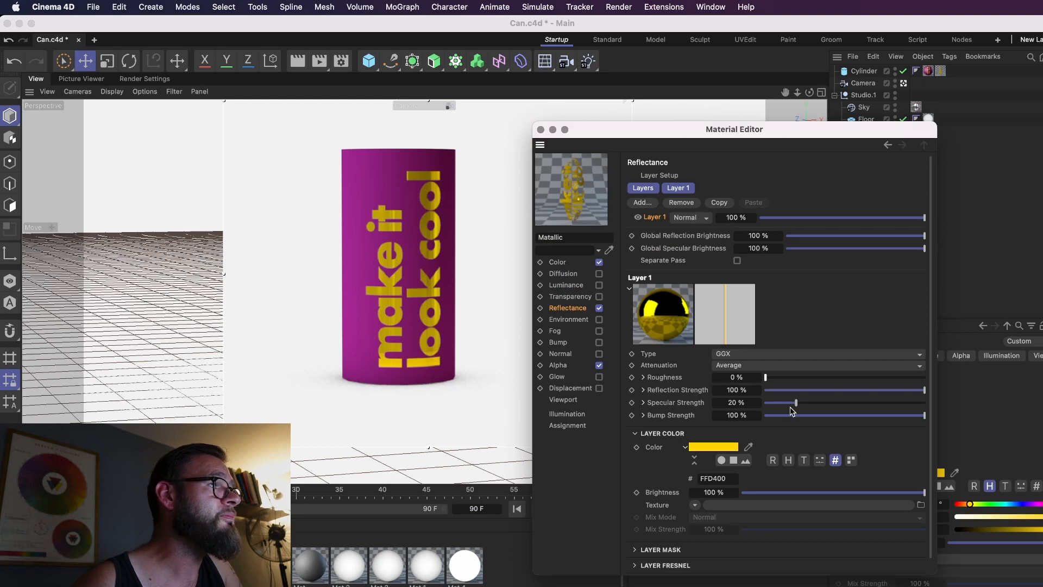
Set the Layer Fresnel of the Matallic material's reflectance layer to Conductor after trying Dielectric
click(635, 565)
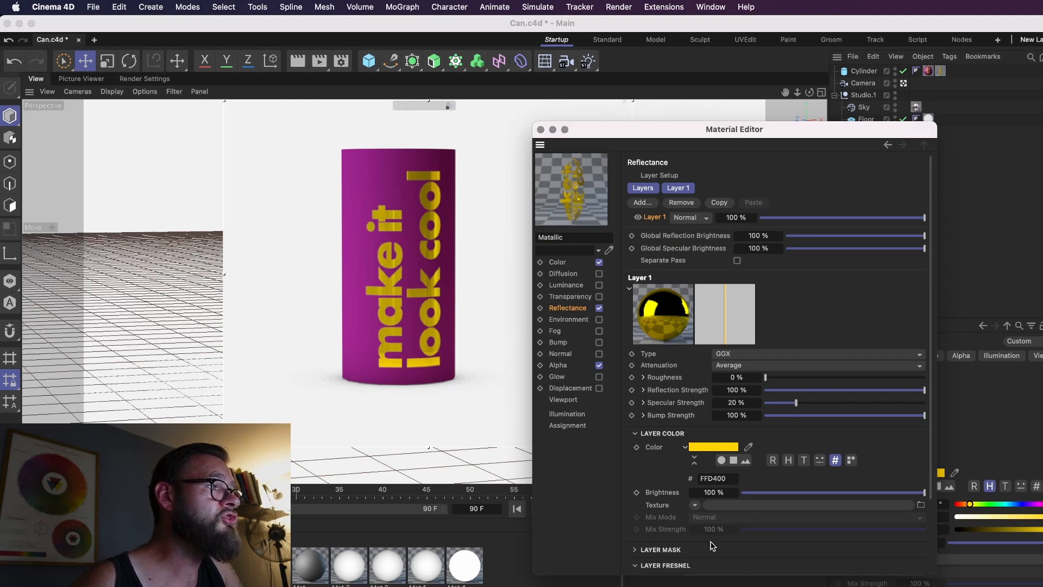
scroll(933, 458, down, 3)
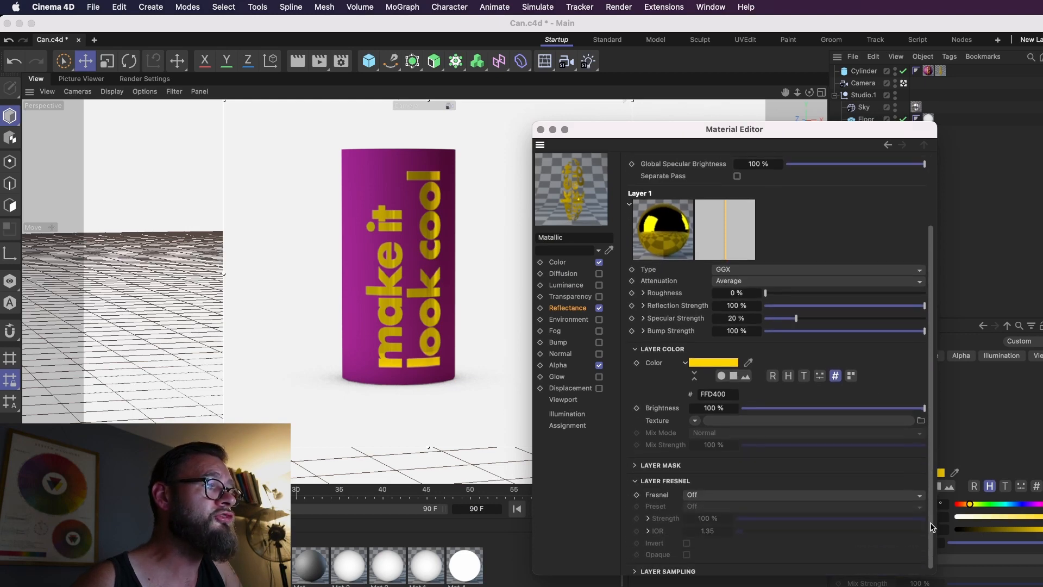
click(712, 494)
click(761, 522)
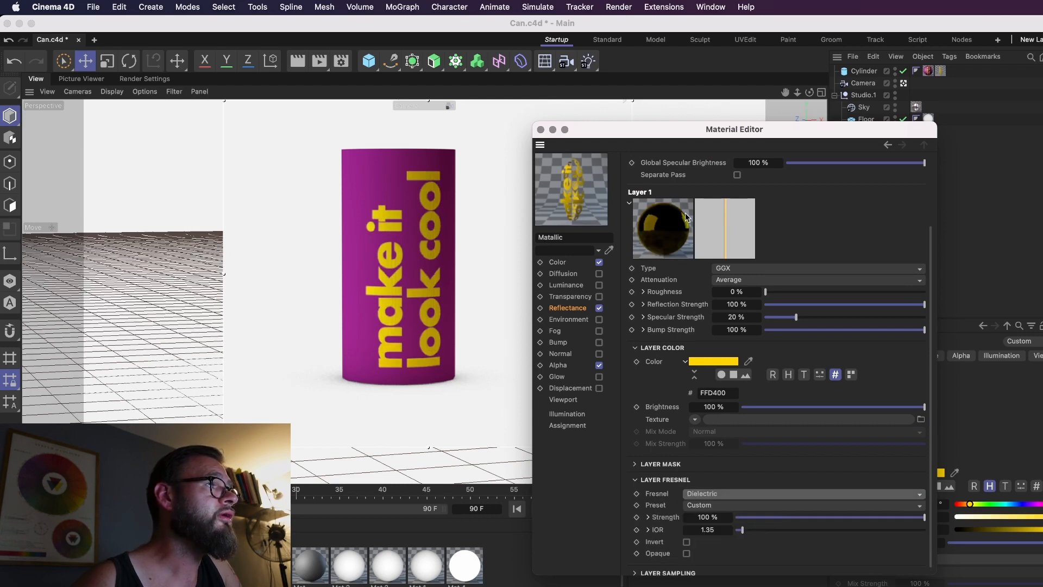
click(735, 493)
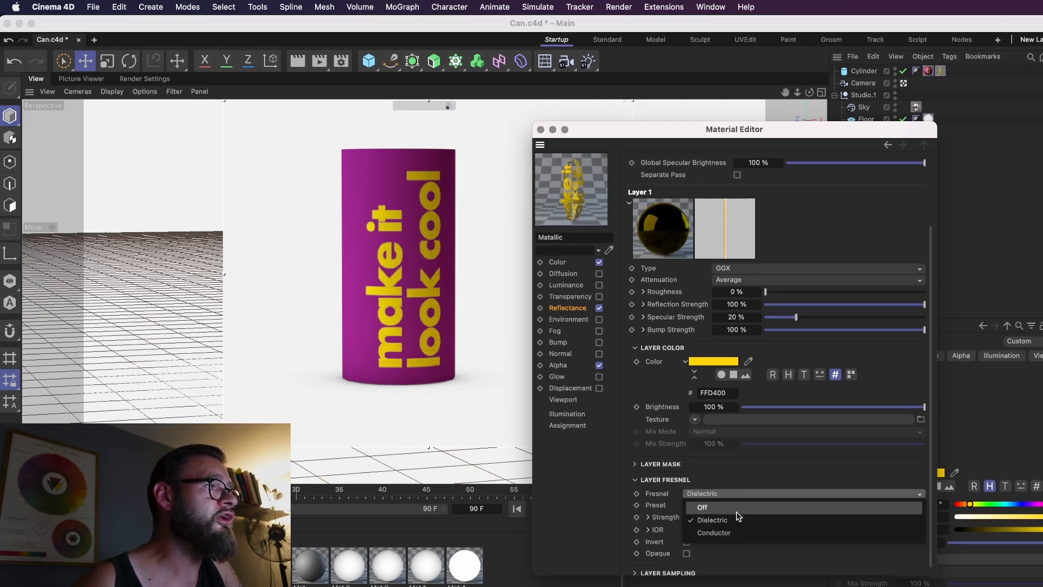
click(741, 532)
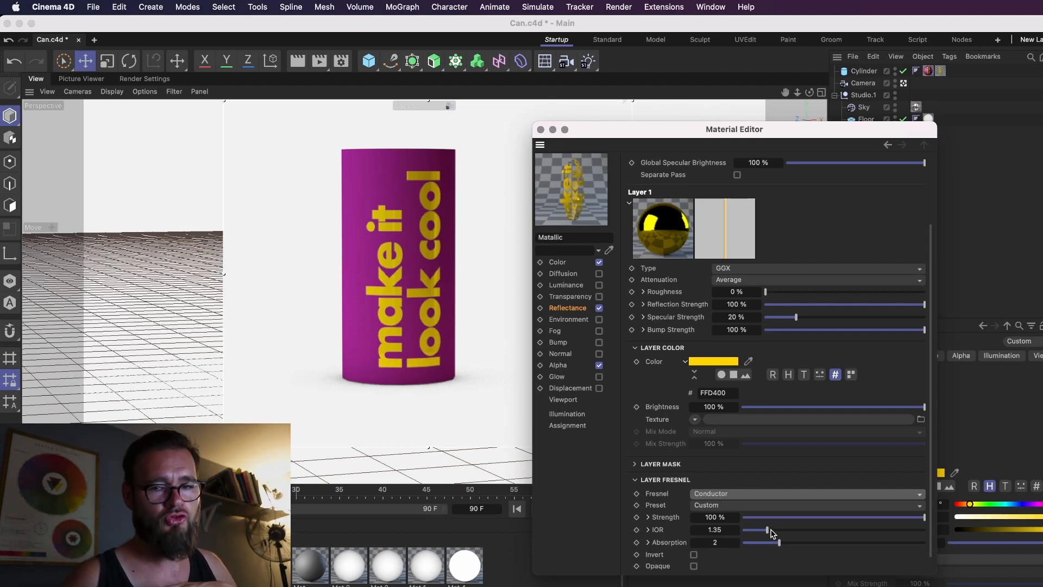
click(657, 20)
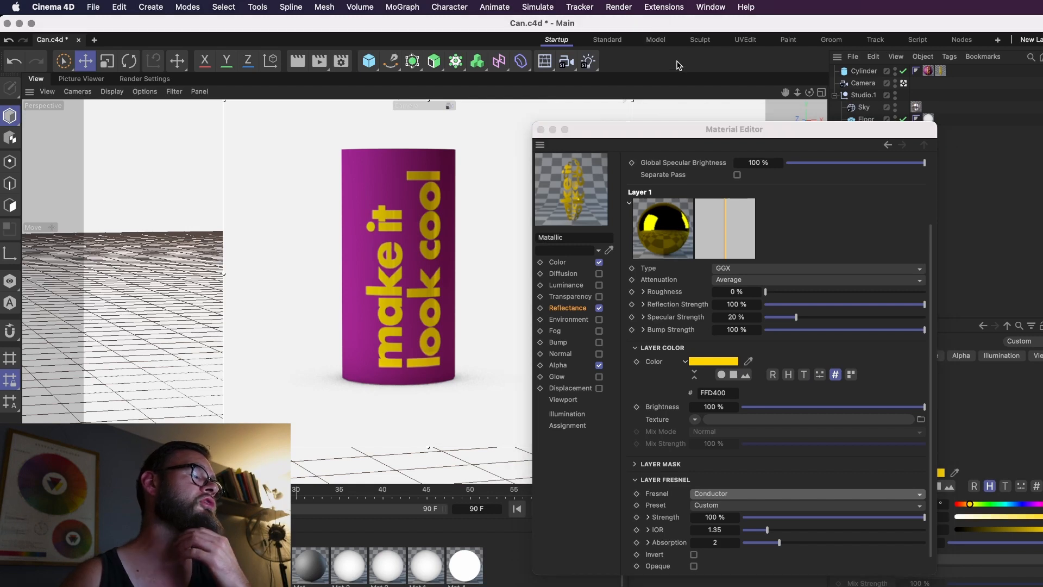